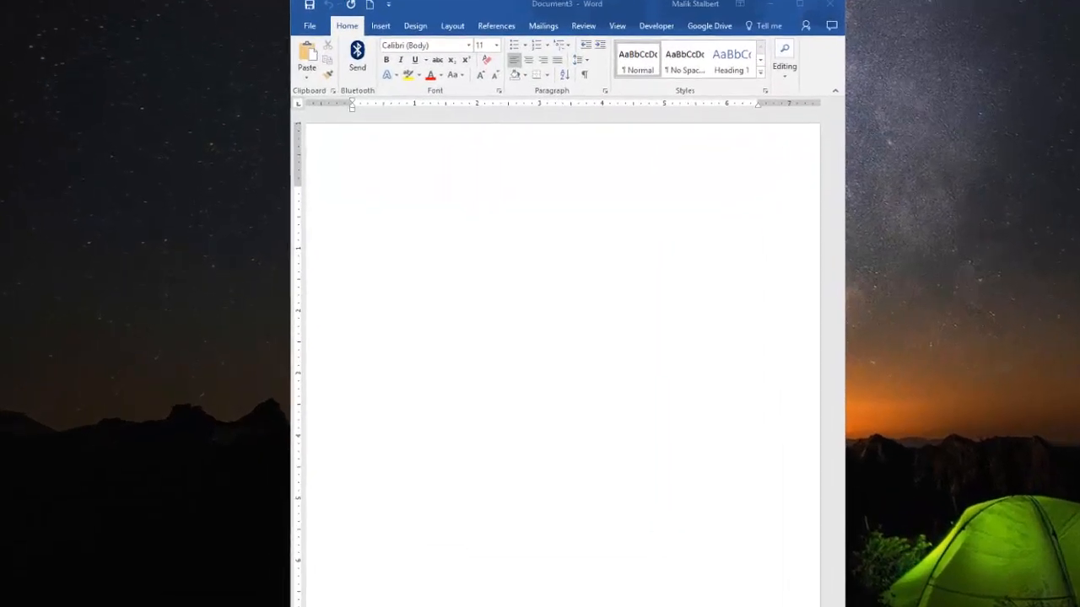
# Switch to Chrome to examine the film-script-vs-comic-script.png comparison, and move its window clear of the document.
pyautogui.hotkey('alt', 'Tab')
pyautogui.moveTo(455, 69); pyautogui.dragTo(642, 25)
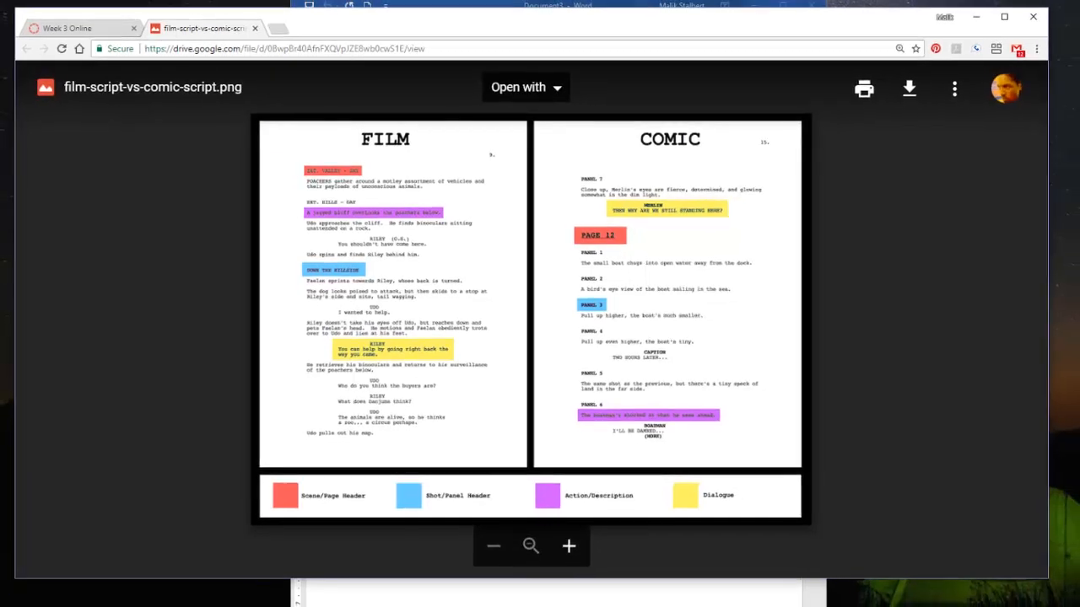
pyautogui.moveTo(725, 18); pyautogui.dragTo(0, 5)
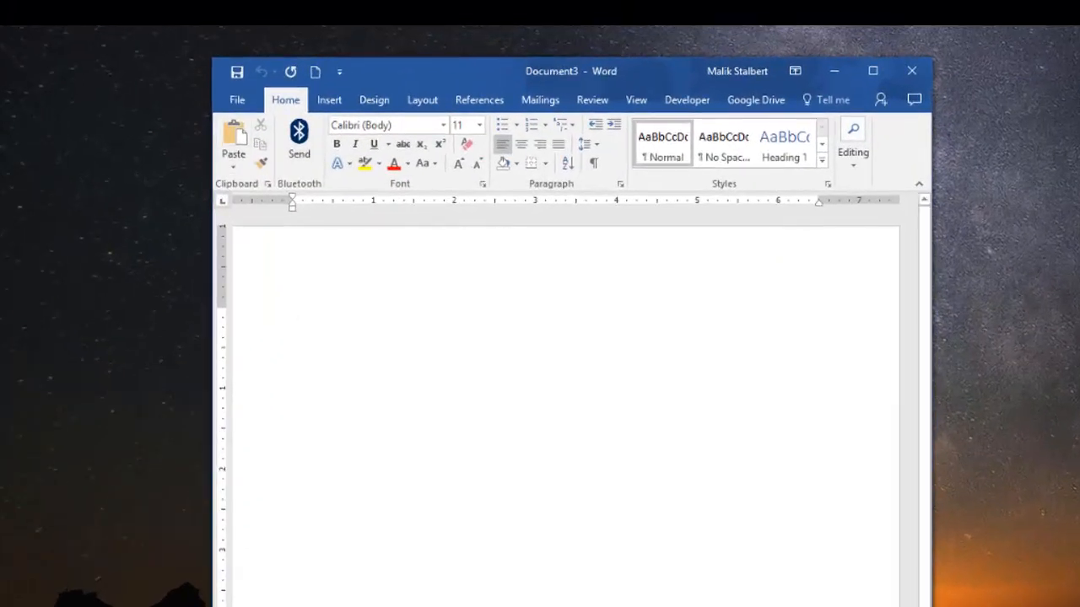
# Save the blank document as scriptExample.docx in the Public Documents folder.
pyautogui.hotkey('ctrl', 's')
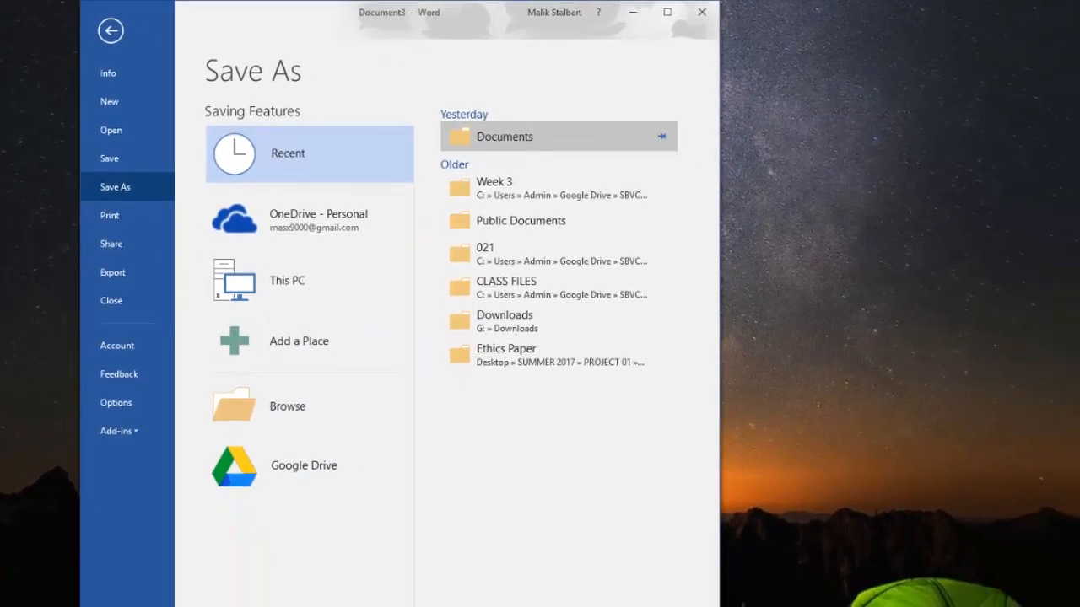
pyautogui.click(505, 137)
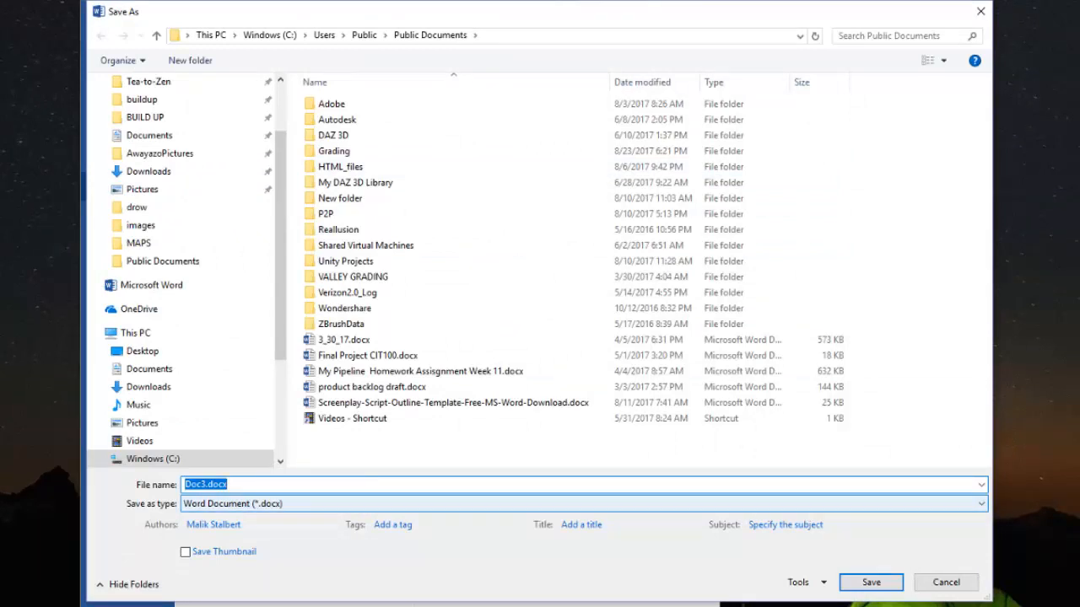
pyautogui.click(184, 485)
pyautogui.write('scriptE')
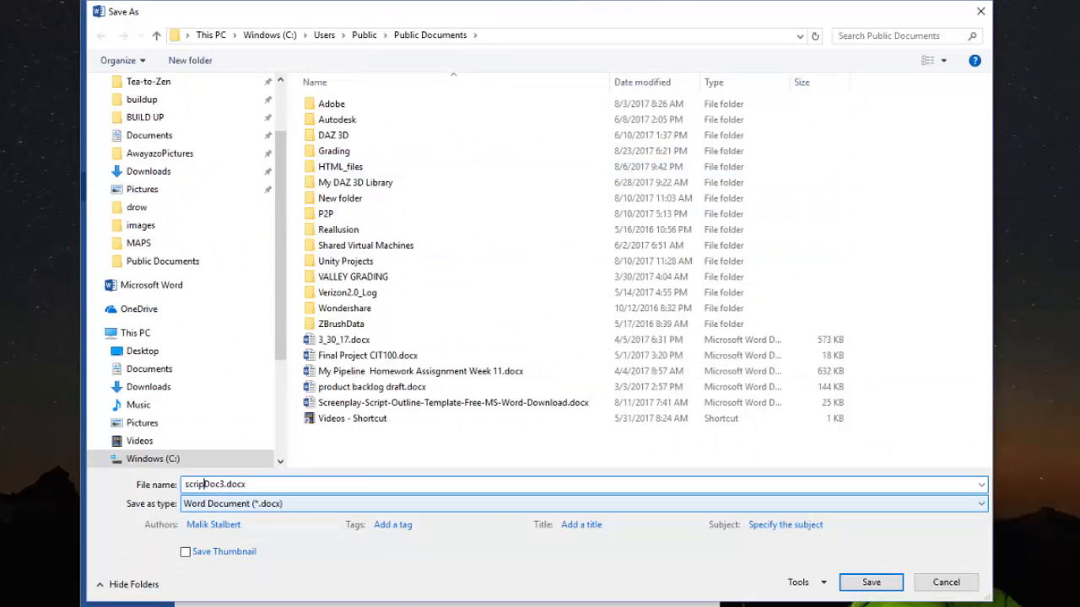
pyautogui.write('xample')
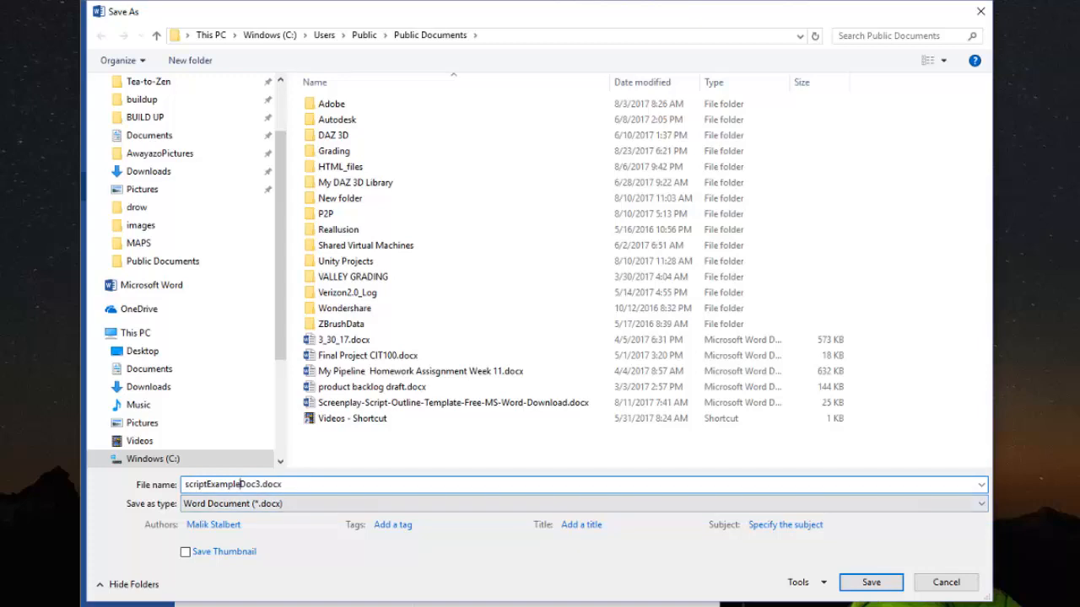
pyautogui.press('Delete')
pyautogui.press('Delete')
pyautogui.press('Delete')
pyautogui.press('Delete')
pyautogui.press('Return')
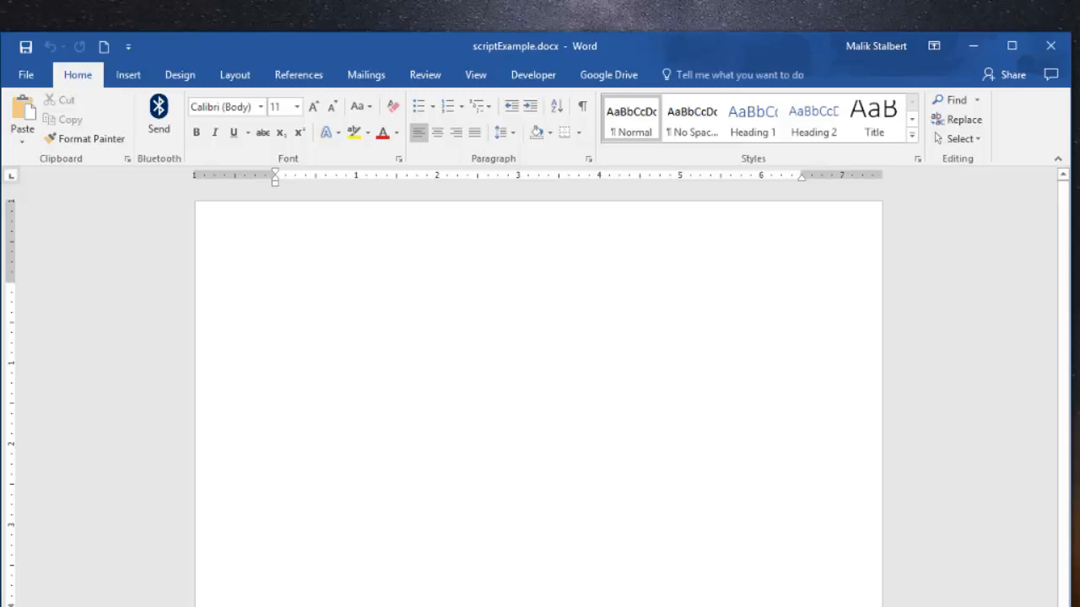
# Arrange the browser with the script comparison side by side with the Word document.
pyautogui.moveTo(675, 603); pyautogui.dragTo(606, 163)
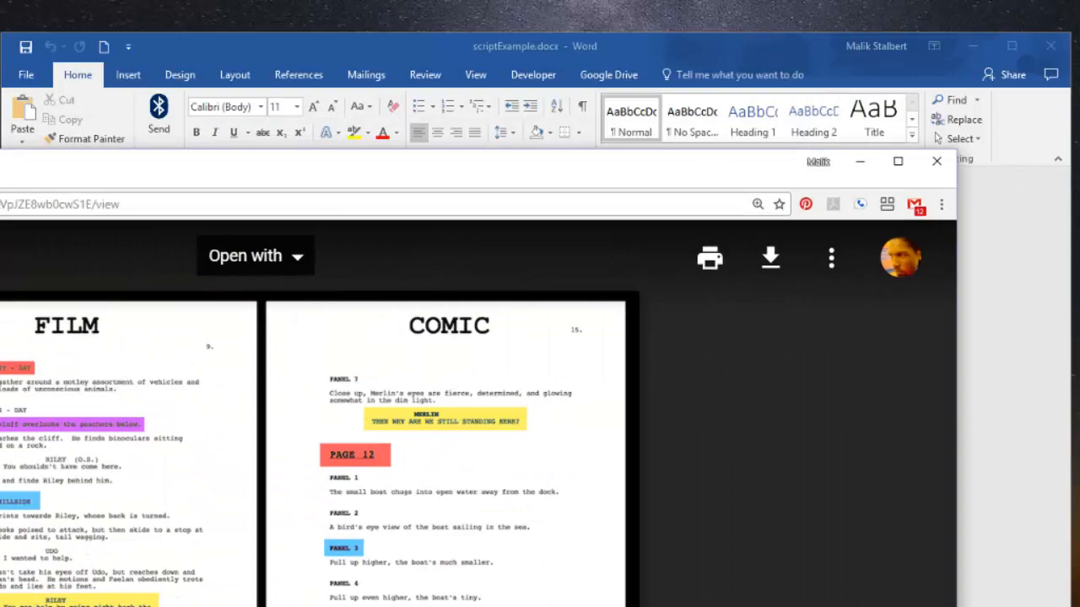
pyautogui.press('super+Left')
pyautogui.press('Return')
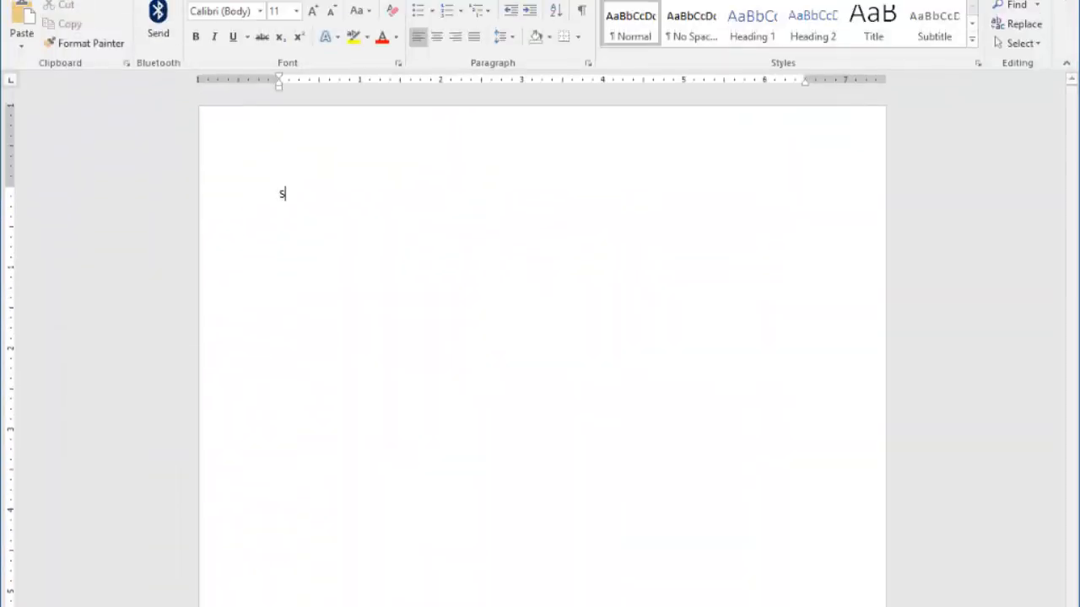
# Enter "Scene Header" and "Description" as the first two lines of the document.
pyautogui.write('ce')
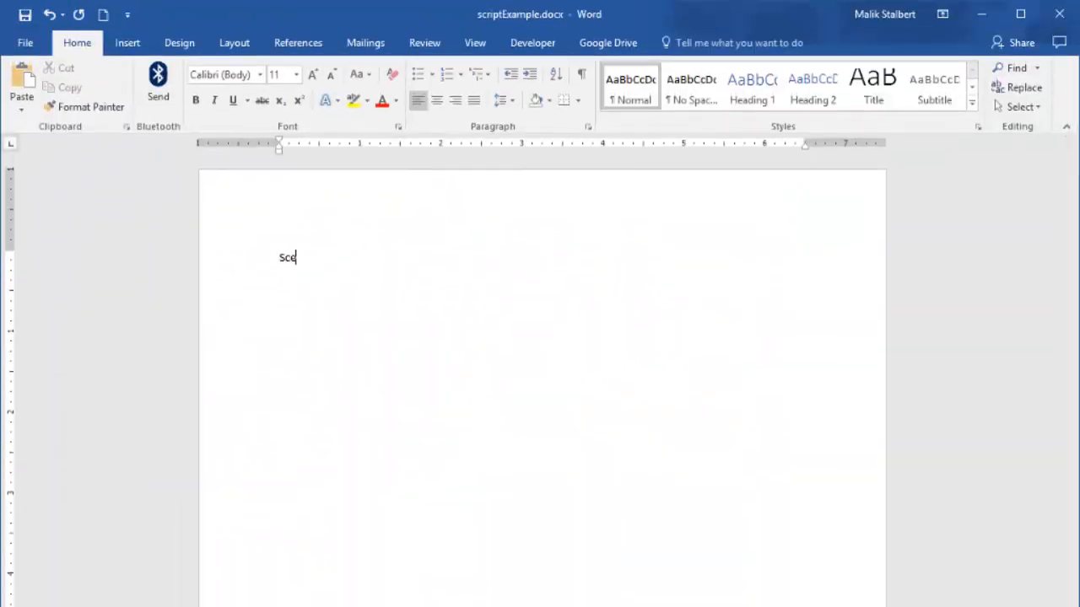
pyautogui.write('ne Header')
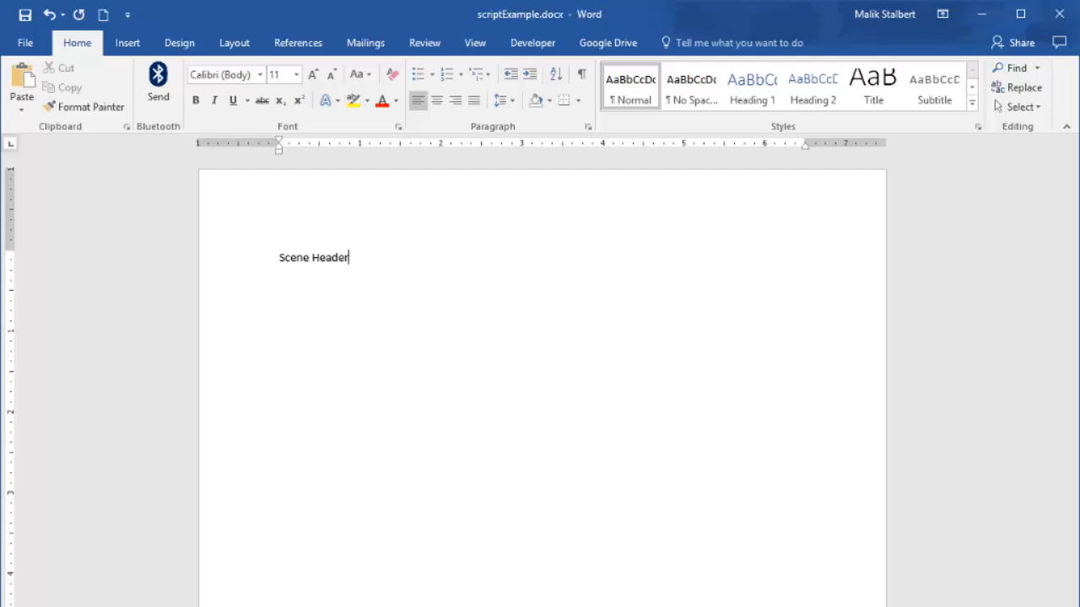
pyautogui.press('Return')
pyautogui.write('Description')
pyautogui.press('Return')
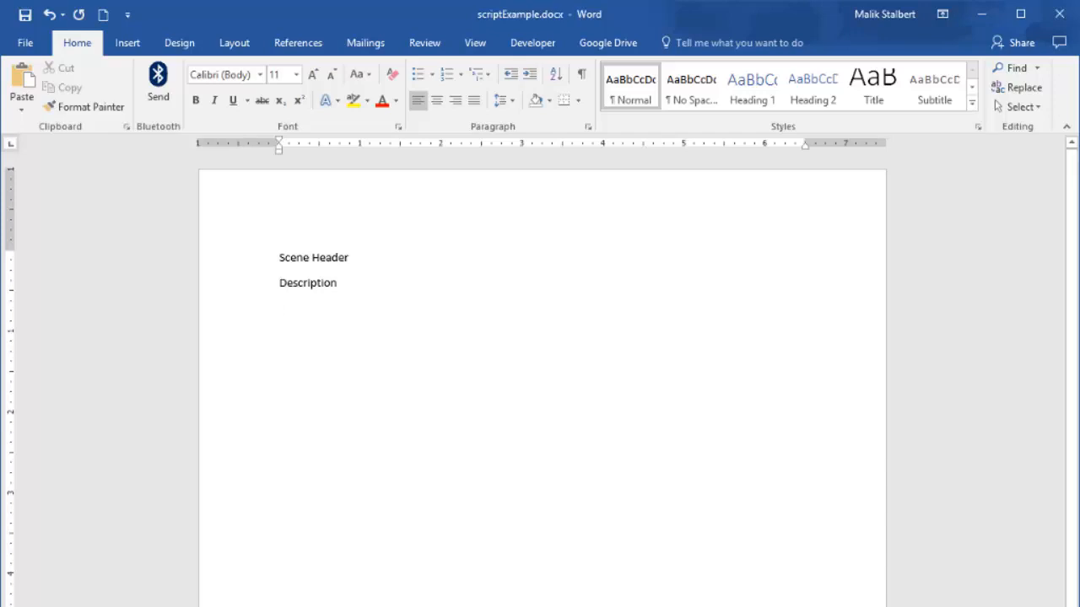
# Add the lines "Character", "Action" and "Dialogue" below "Description".
pyautogui.write('Character')
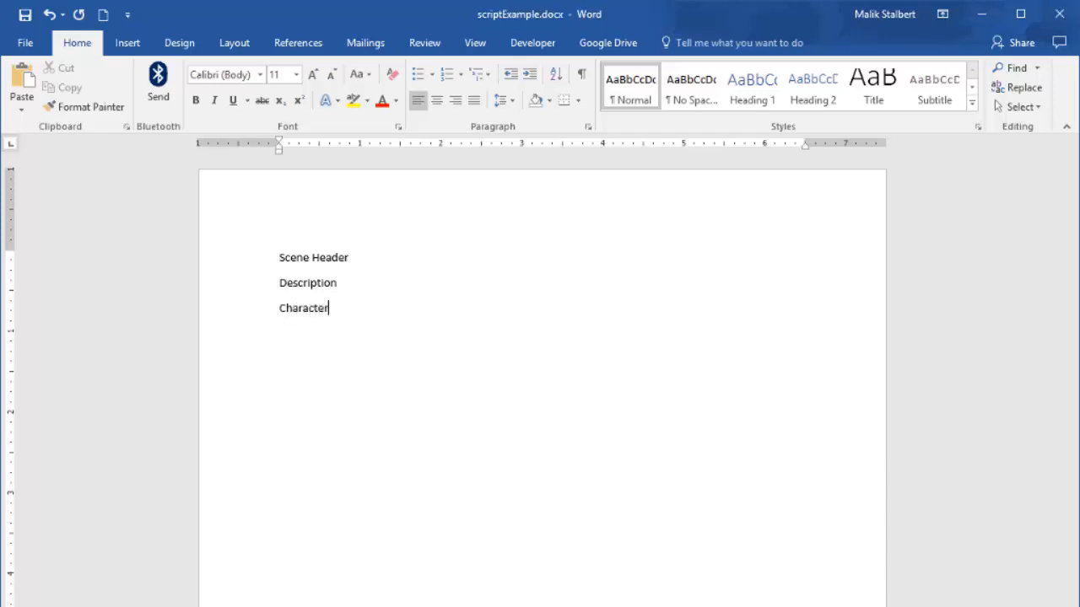
pyautogui.press('Return')
pyautogui.write('AA')
pyautogui.press('BackSpace')
pyautogui.write('ction')
pyautogui.press('Return')
pyautogui.write('Dialog')
pyautogui.press('BackSpace')
pyautogui.write('e')
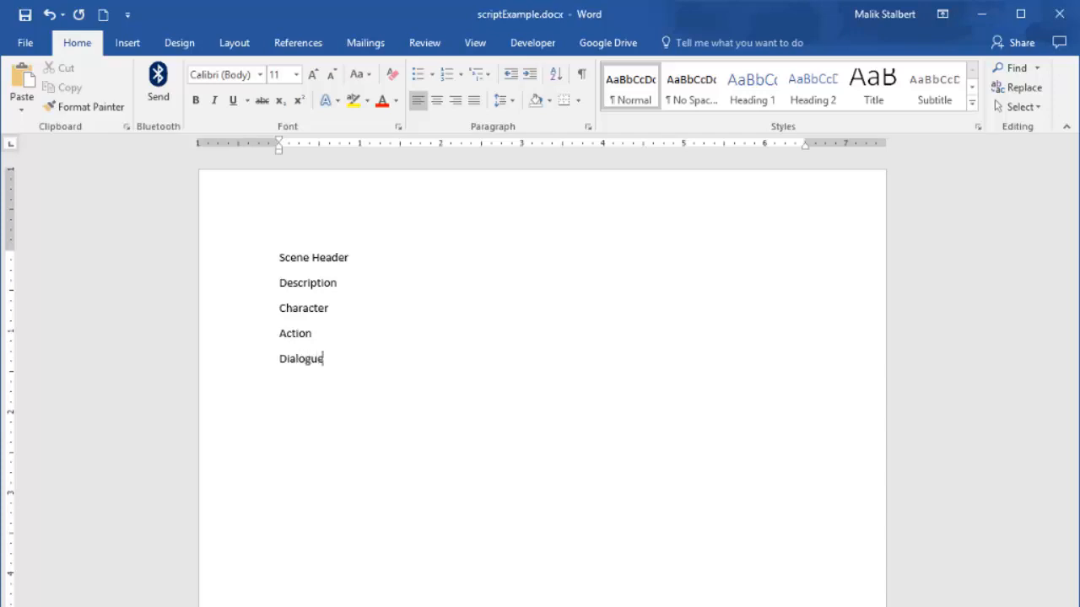
pyautogui.press('Return')
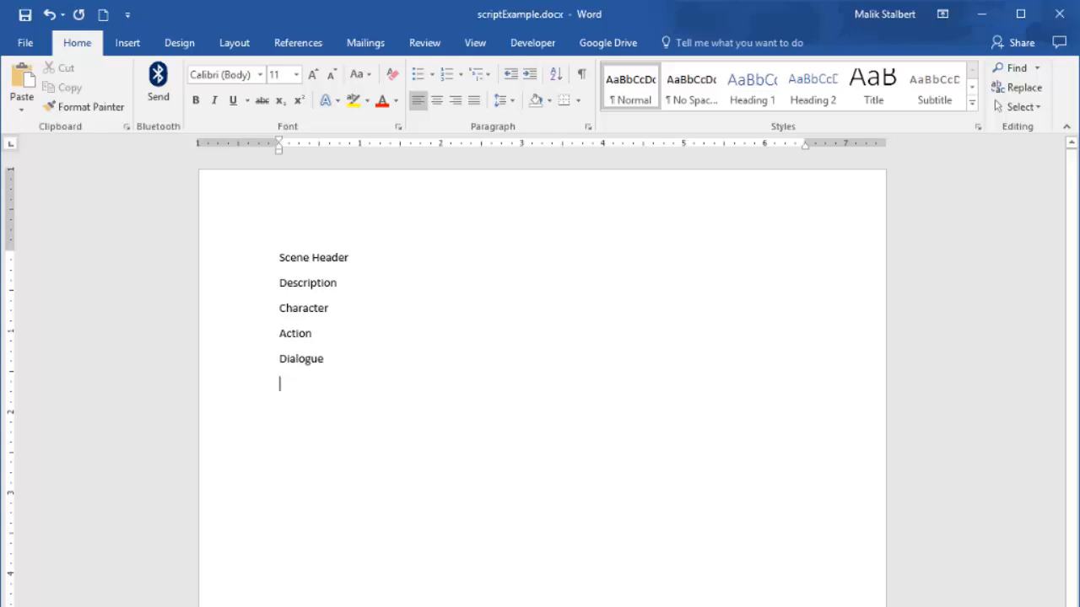
# Start a new style from the "Scene Header" line and name it Scene Header.
pyautogui.click(349, 258)
pyautogui.moveTo(279, 258); pyautogui.dragTo(393, 260)
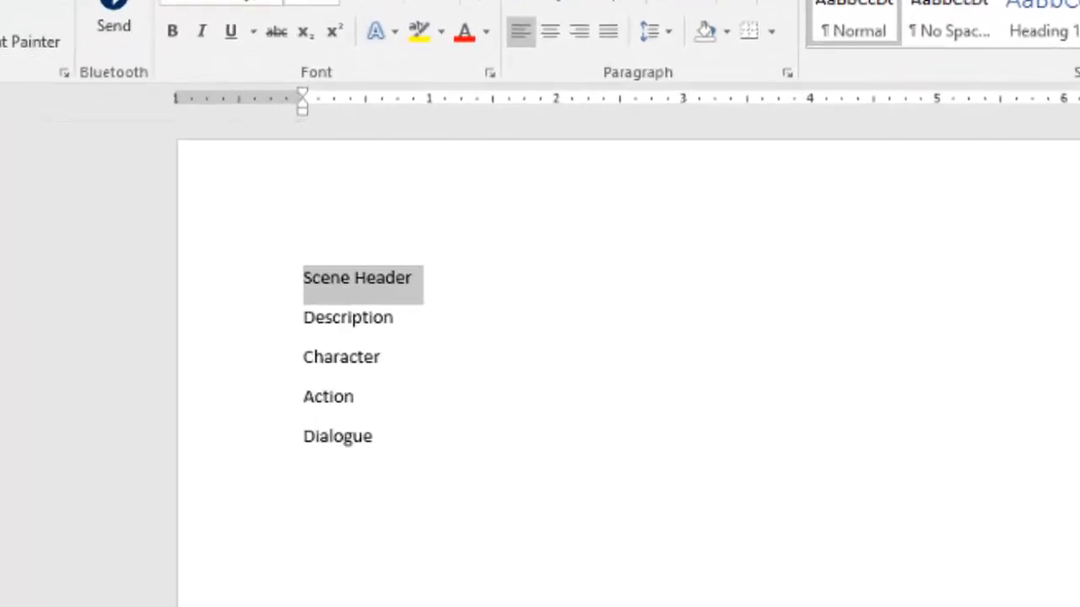
pyautogui.click(305, 278)
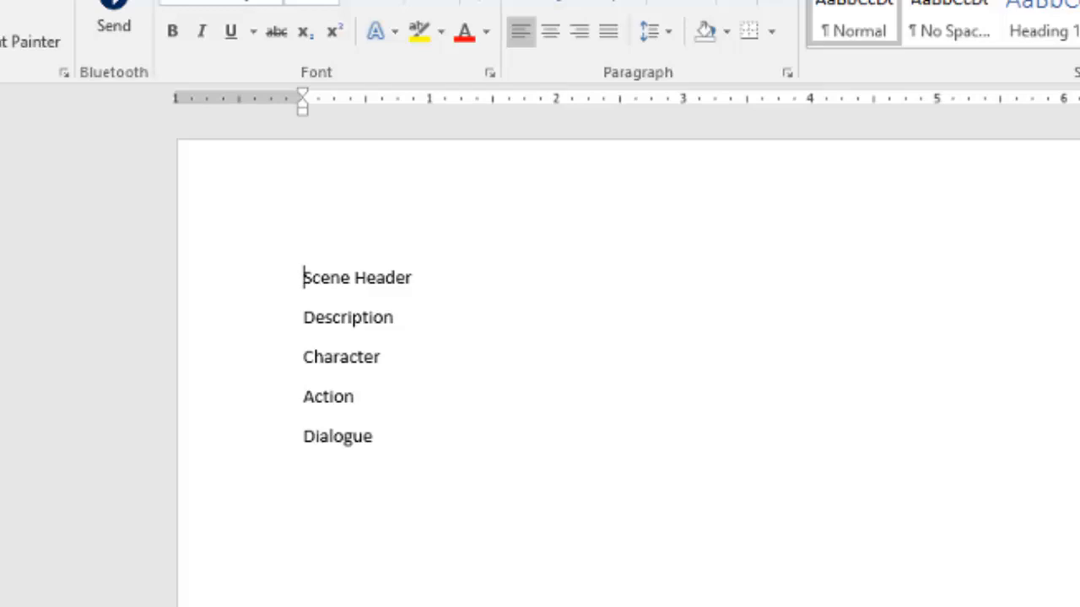
pyautogui.hotkey('shift', 'F10')
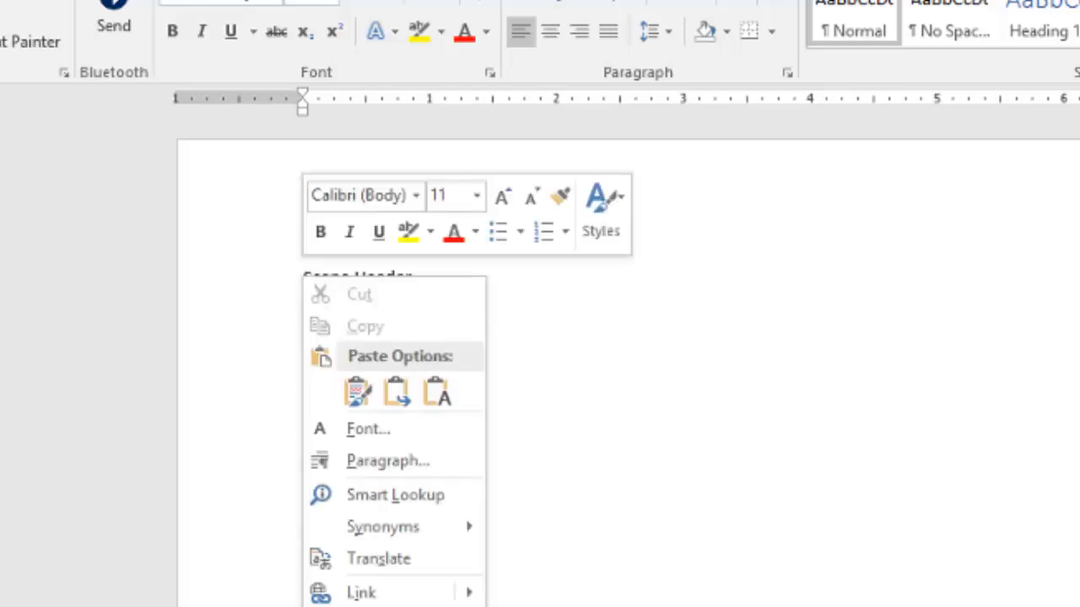
pyautogui.click(601, 212)
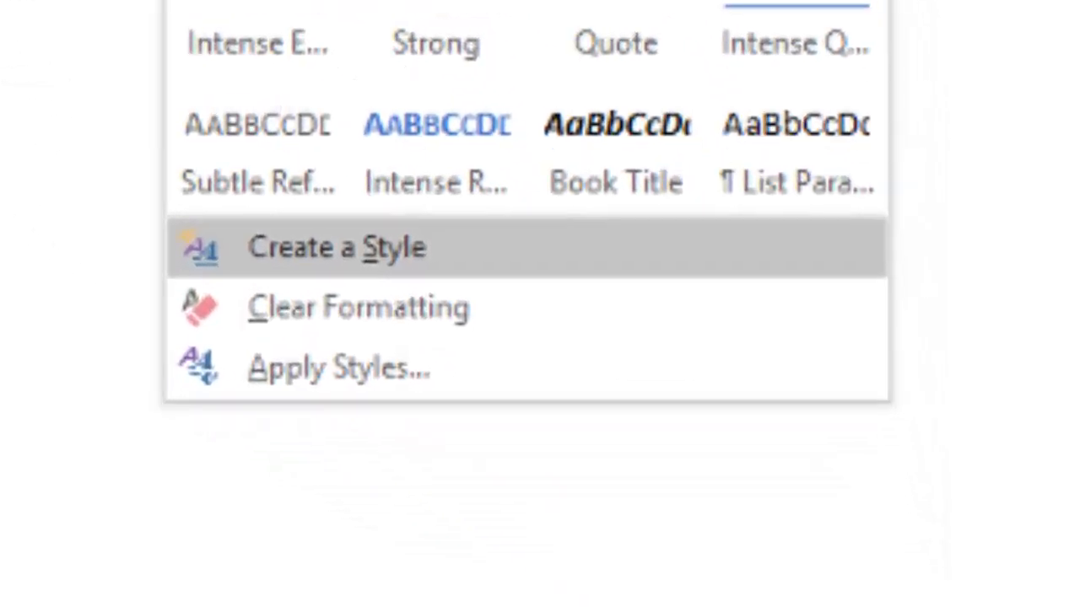
pyautogui.click(337, 247)
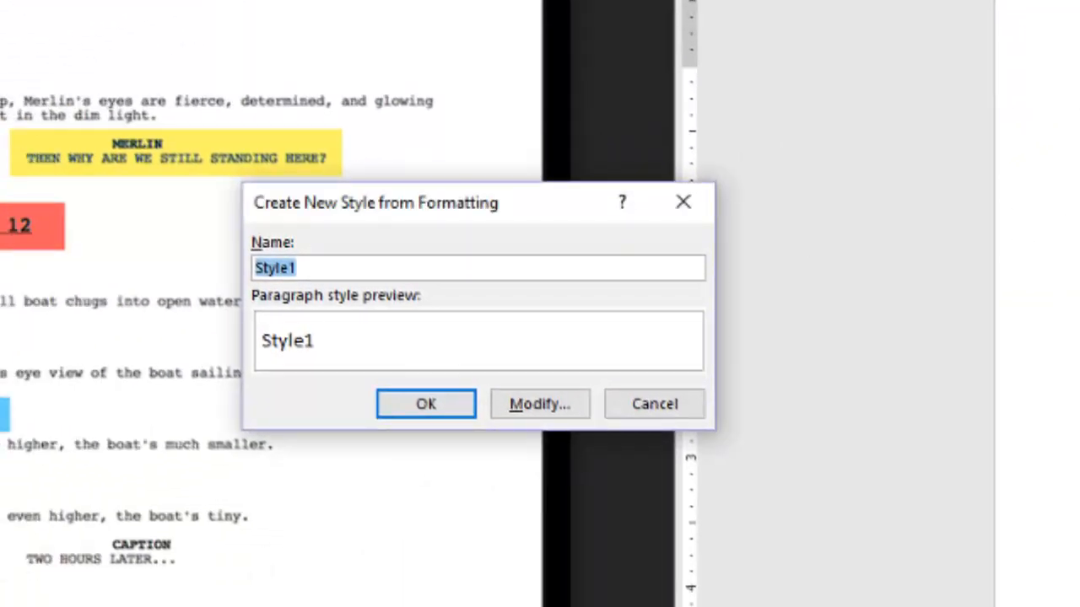
pyautogui.write('Scets')
pyautogui.press('BackSpace')
pyautogui.press('BackSpace')
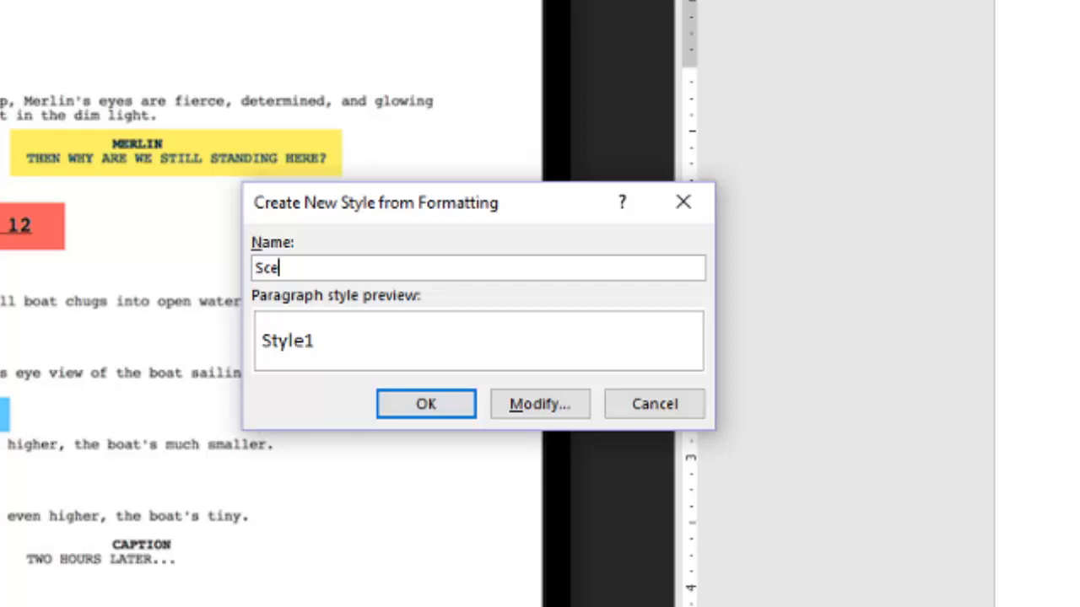
pyautogui.write('nme')
pyautogui.press('BackSpace')
pyautogui.press('BackSpace')
pyautogui.press('BackSpace')
pyautogui.write('ne Header')
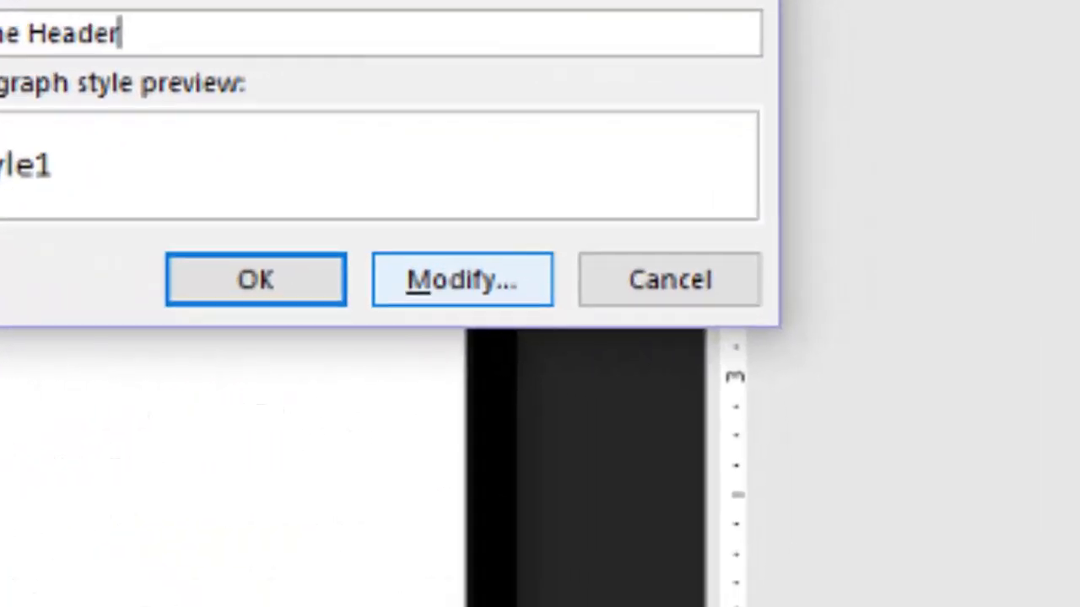
# Format the Scene Header style as Courier Final Draft, 12 pt, with automatic updating enabled, and save it.
pyautogui.click(462, 279)
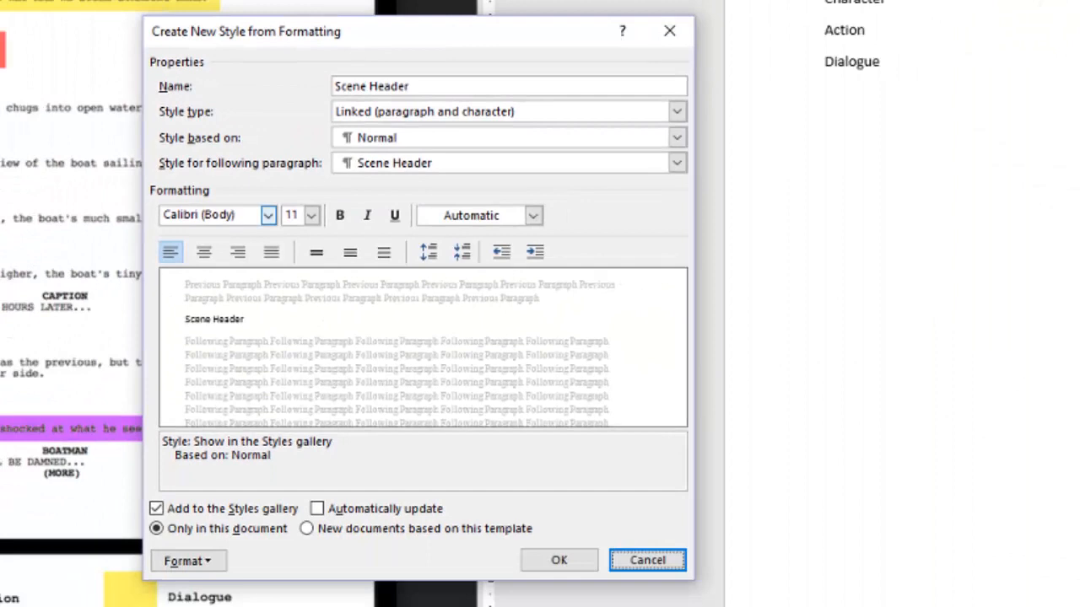
pyautogui.click(268, 215)
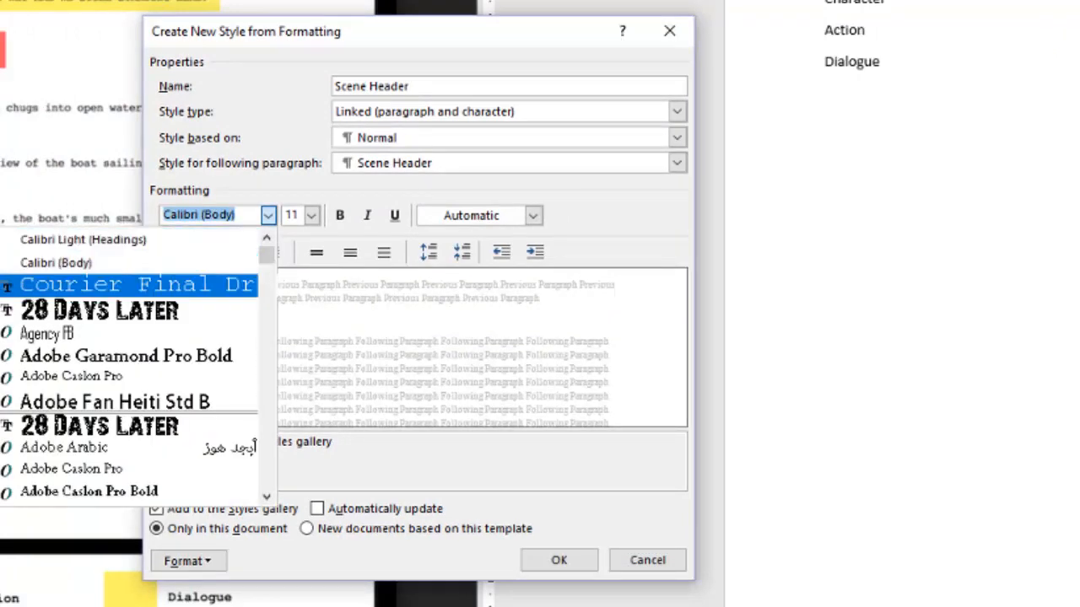
pyautogui.click(135, 284)
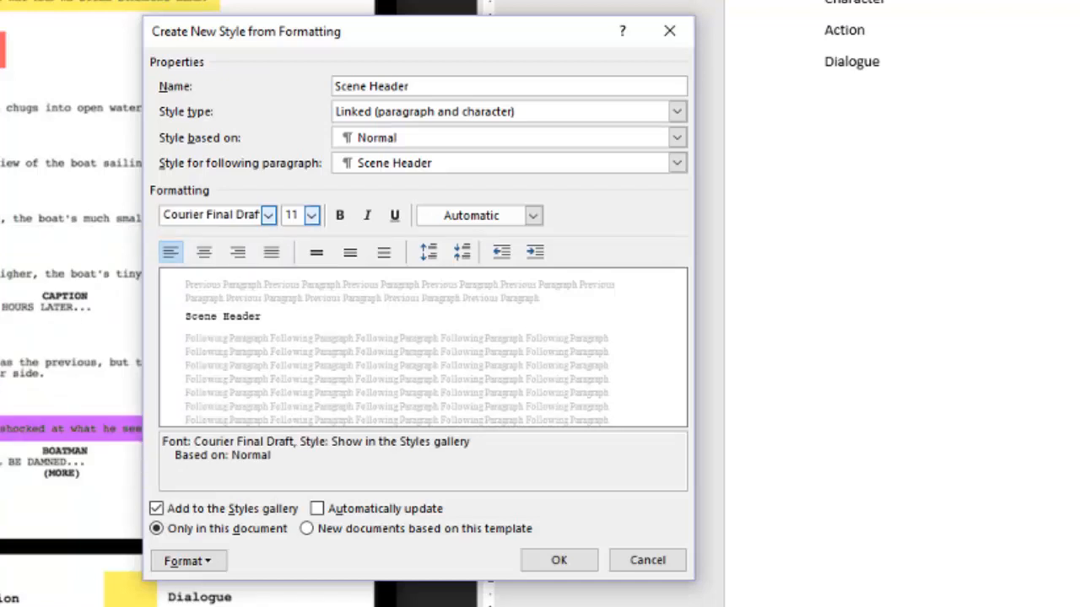
pyautogui.click(311, 215)
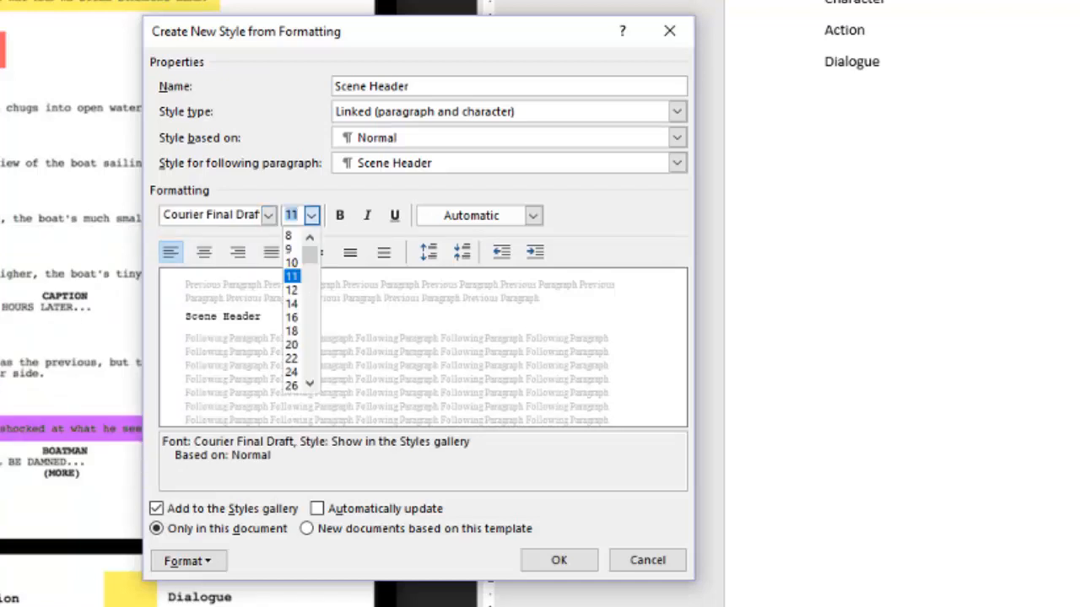
pyautogui.press('Down')
pyautogui.press('Down')
pyautogui.press('Return')
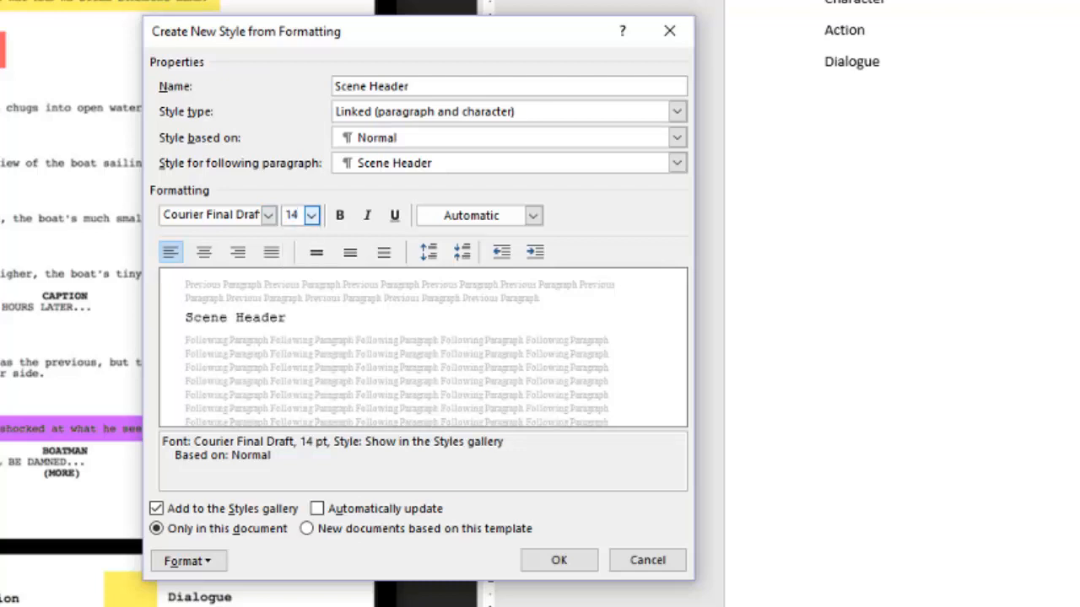
pyautogui.click(312, 215)
pyautogui.press('Up')
pyautogui.press('Return')
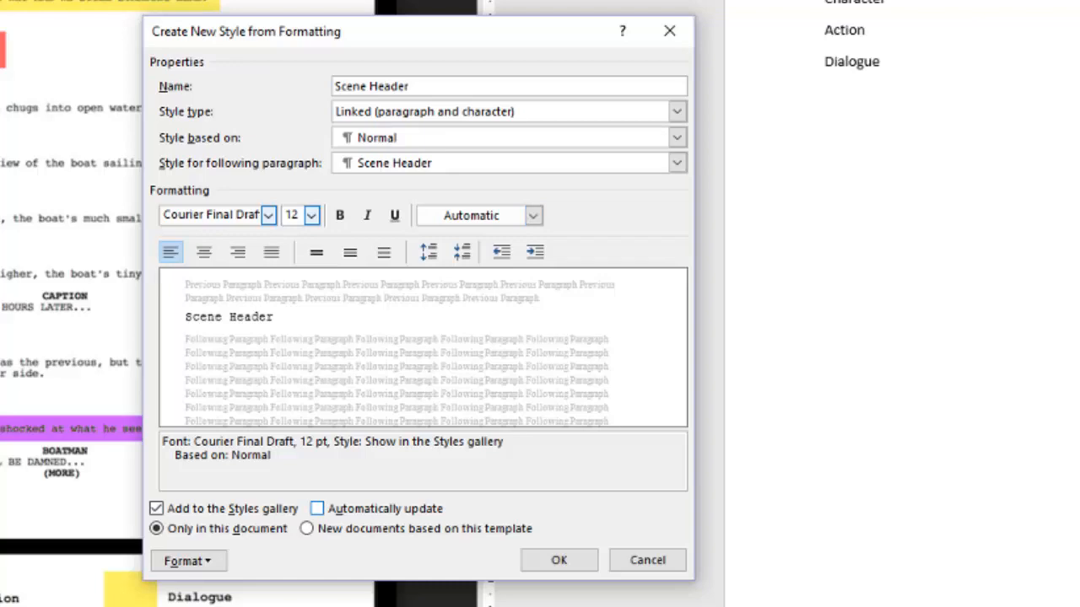
pyautogui.click(317, 508)
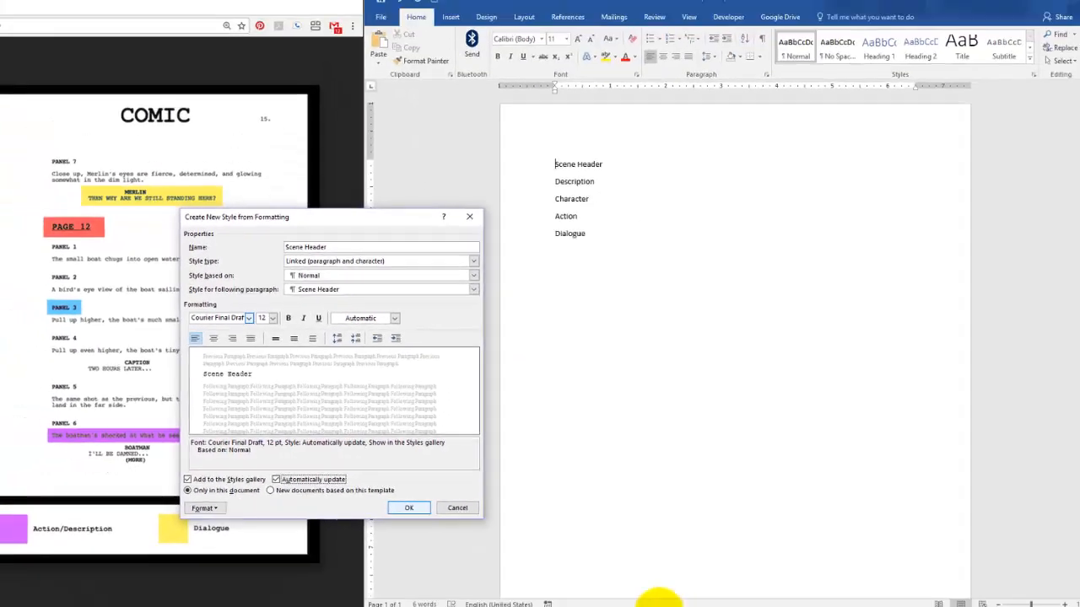
pyautogui.press('Return')
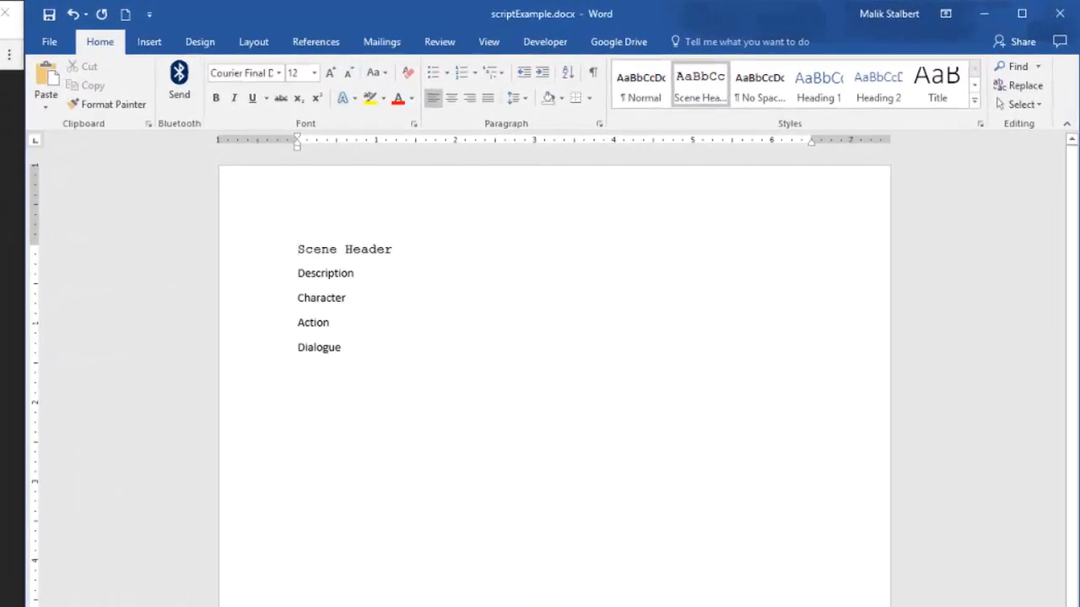
# Start a new style from the "Description" line and format it as Courier Final Draft, 10 pt.
pyautogui.click(292, 274)
pyautogui.rightClick(290, 274)
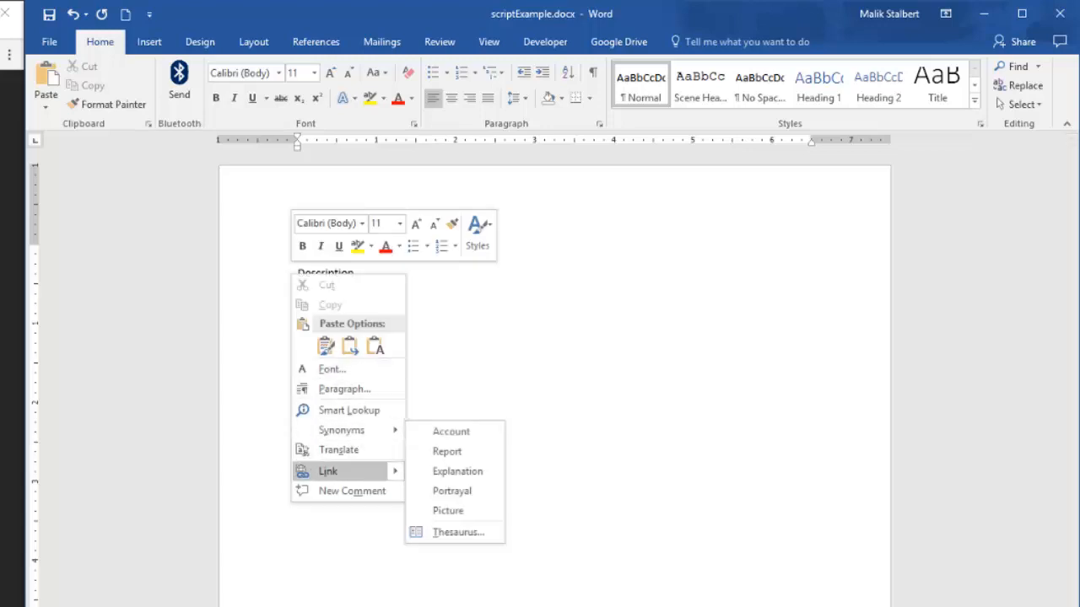
pyautogui.click(477, 233)
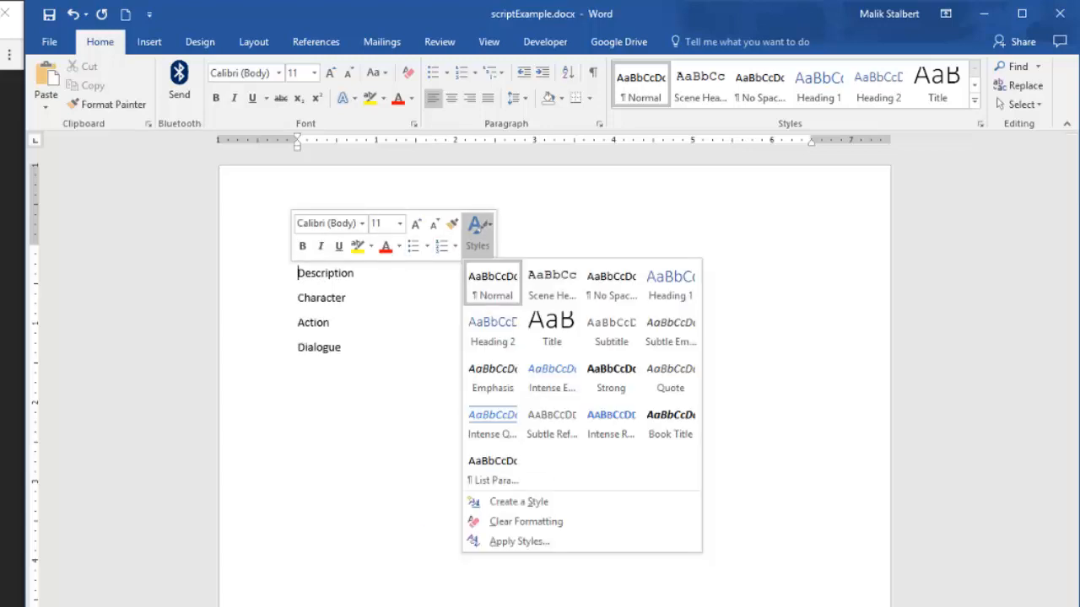
pyautogui.click(518, 502)
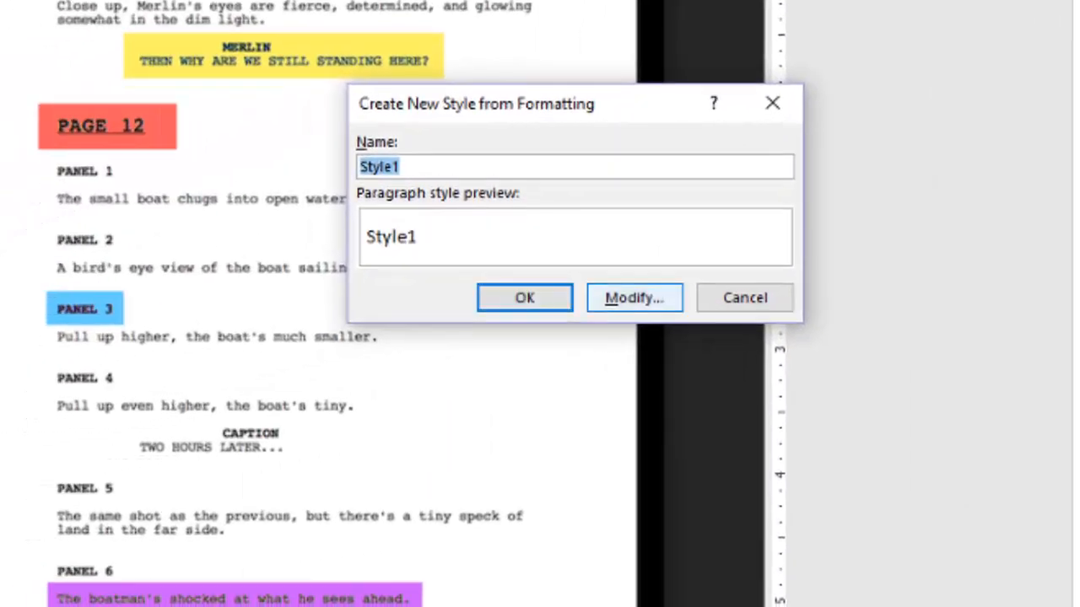
pyautogui.click(632, 296)
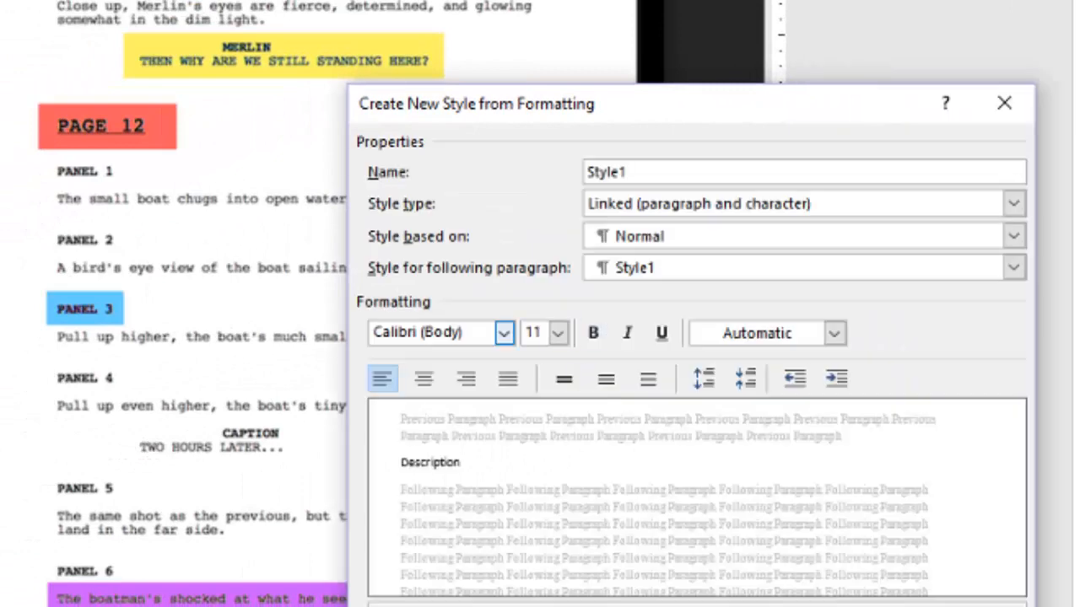
pyautogui.click(503, 334)
pyautogui.click(340, 420)
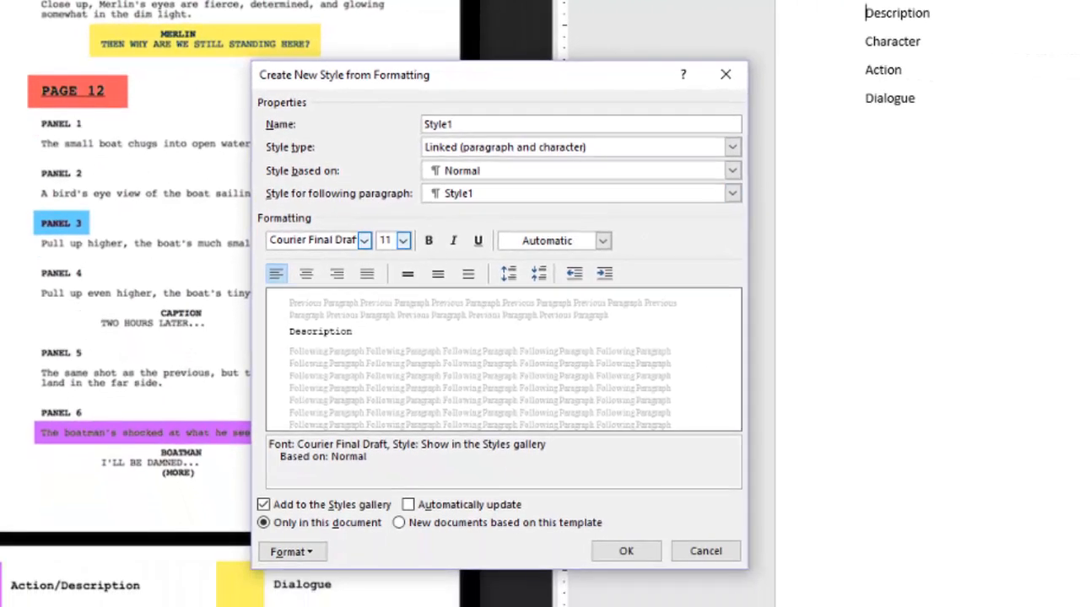
pyautogui.click(404, 240)
pyautogui.click(384, 283)
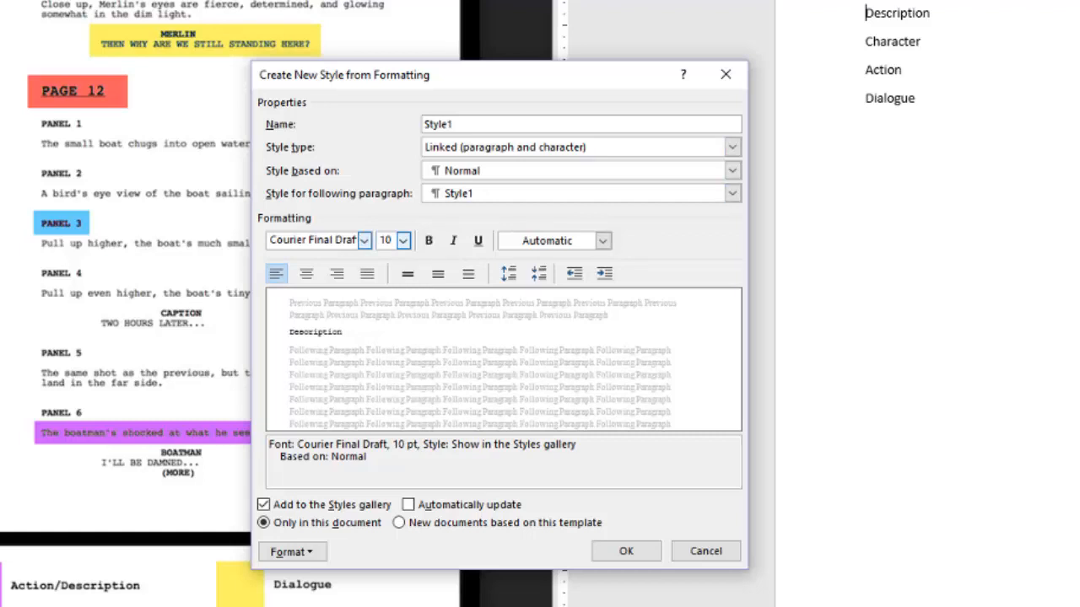
# Enable automatic updating for the new style, name it Description and save it.
pyautogui.click(409, 504)
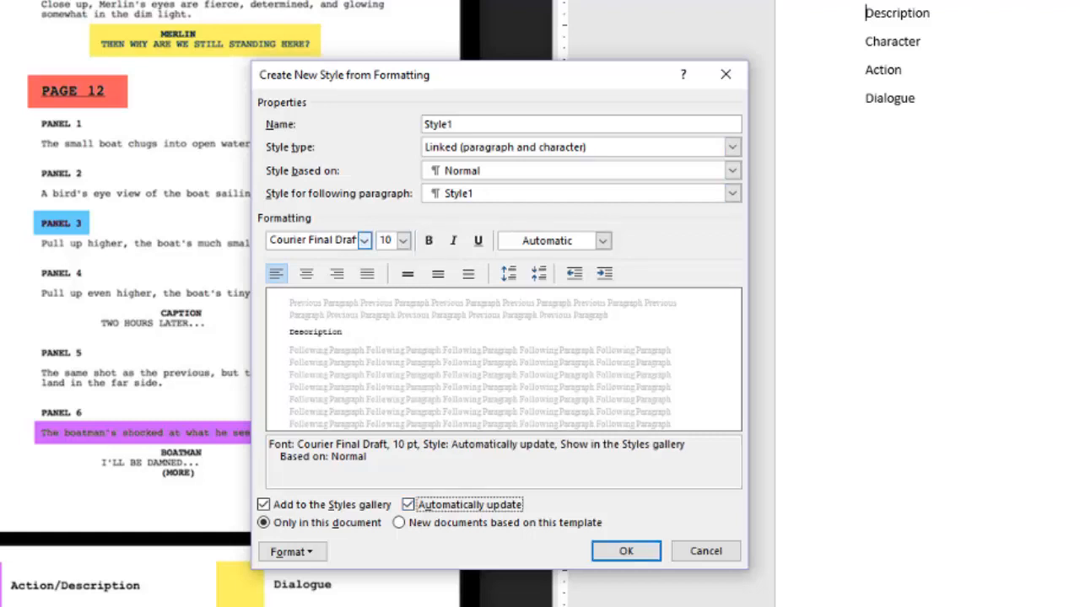
pyautogui.doubleClick(438, 124)
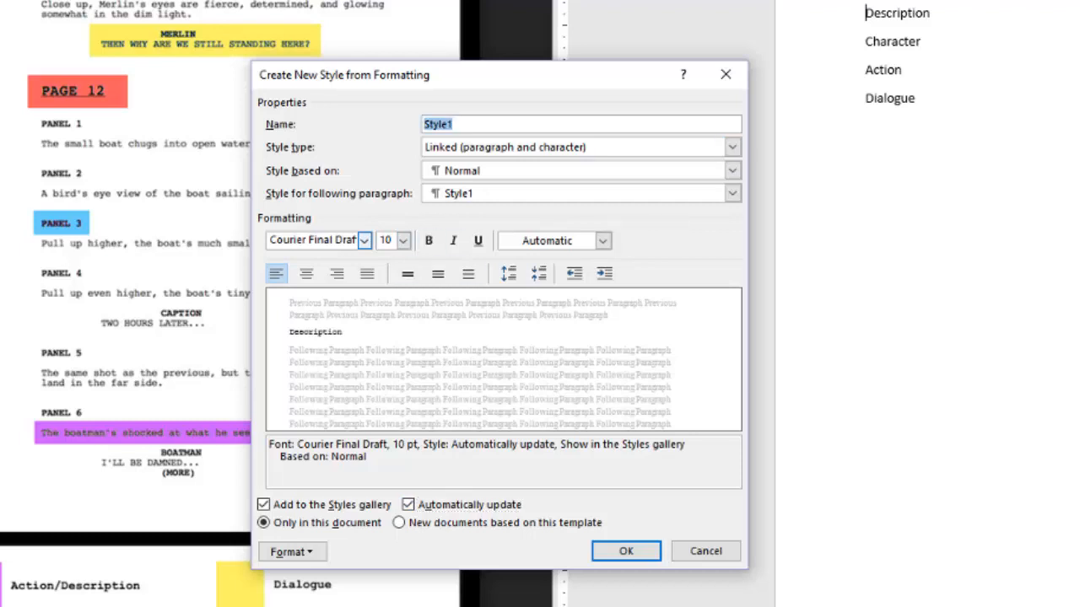
pyautogui.write('Descripti')
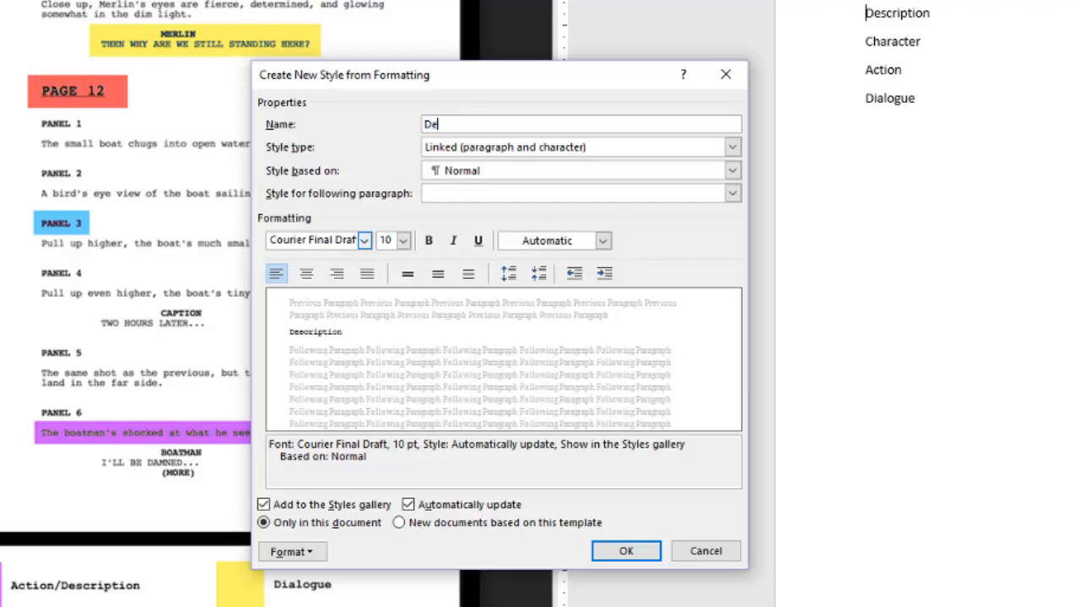
pyautogui.write('on')
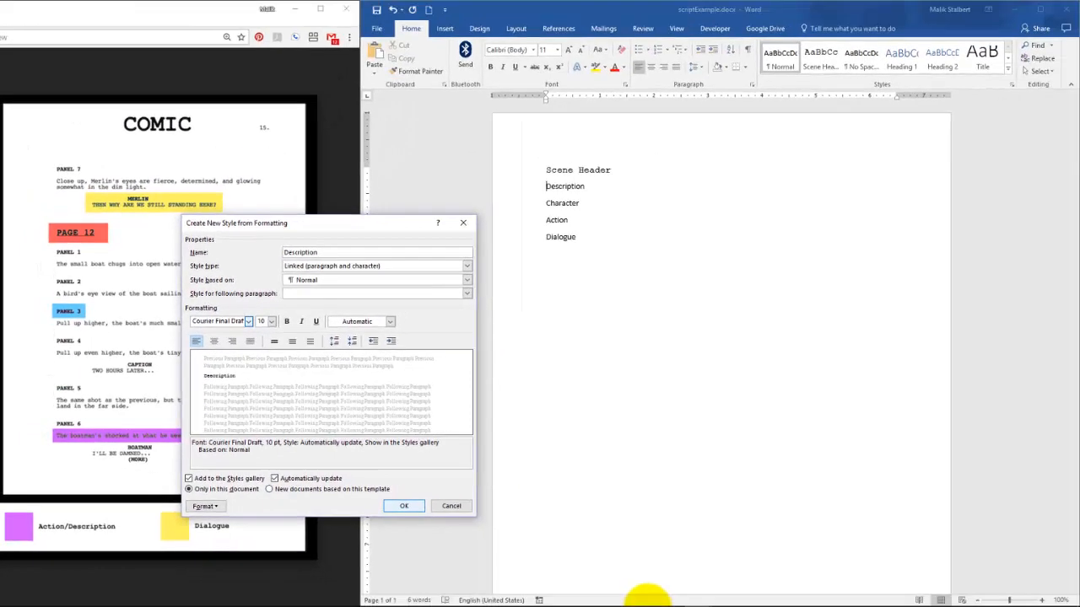
pyautogui.press('Return')
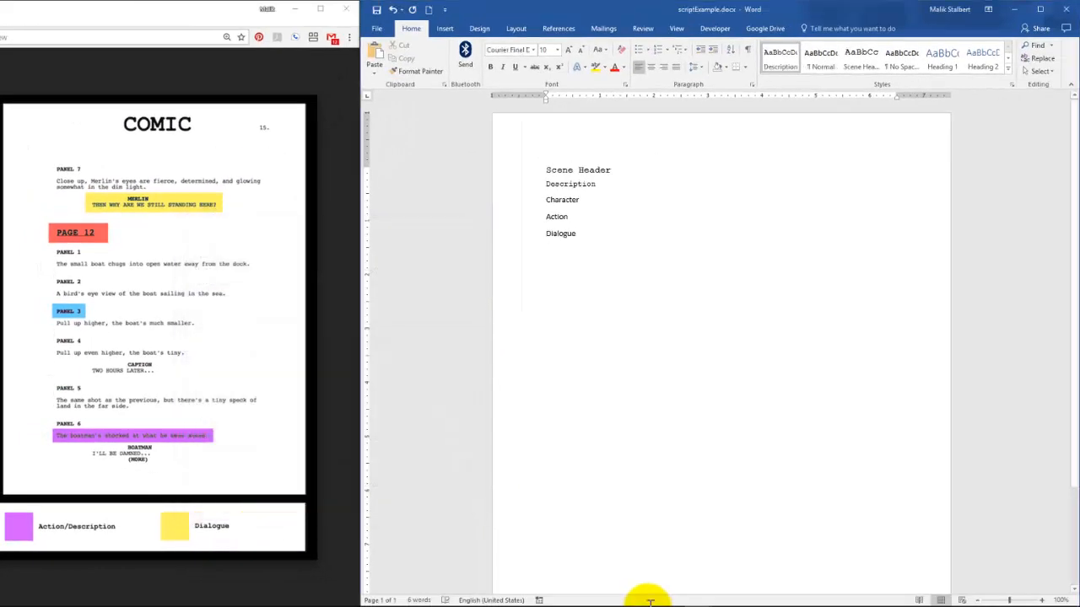
# Start a new style from the "Character" line, name it Character and open its full formatting settings.
pyautogui.moveTo(546, 200); pyautogui.dragTo(603, 202)
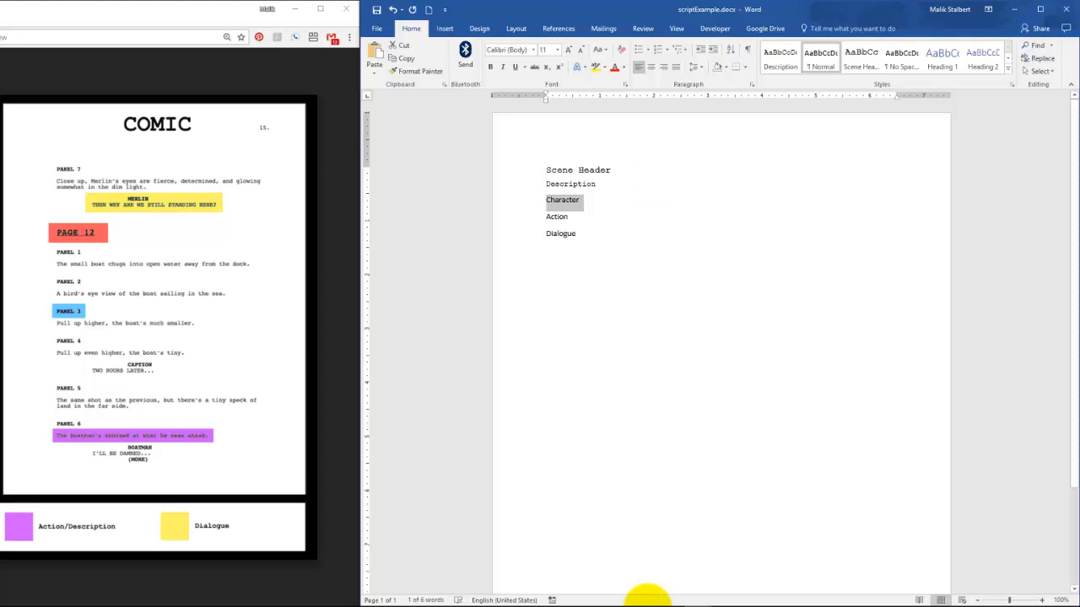
pyautogui.rightClick(568, 203)
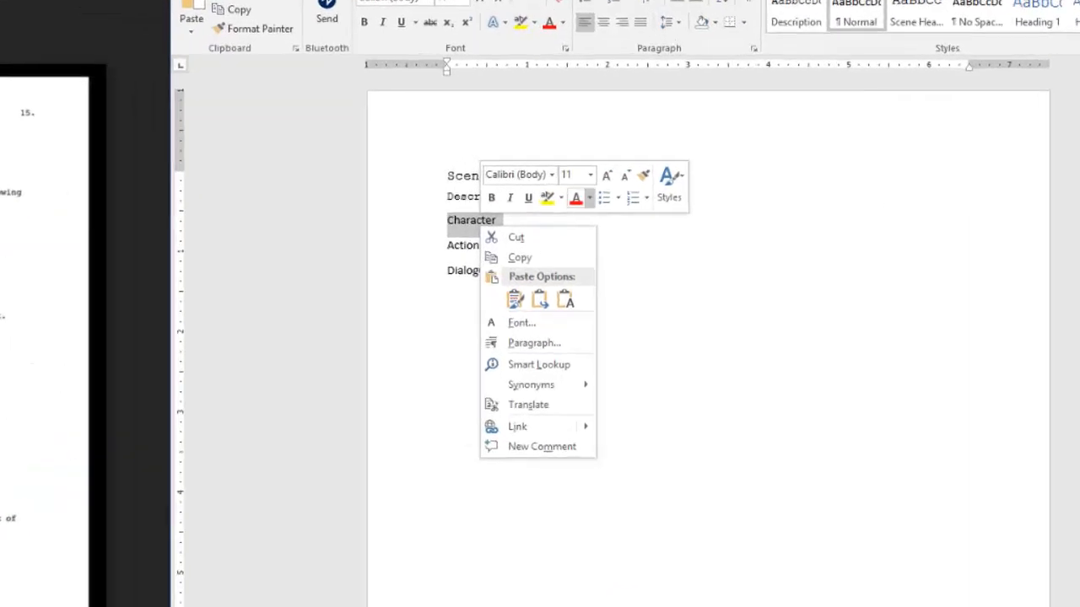
pyautogui.press('Escape')
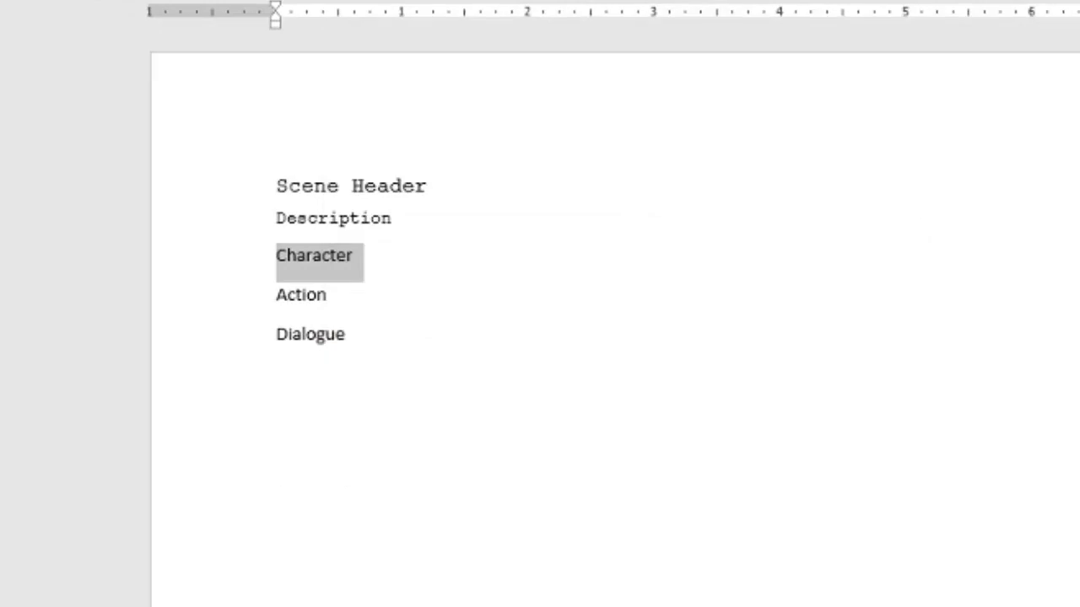
pyautogui.rightClick(326, 248)
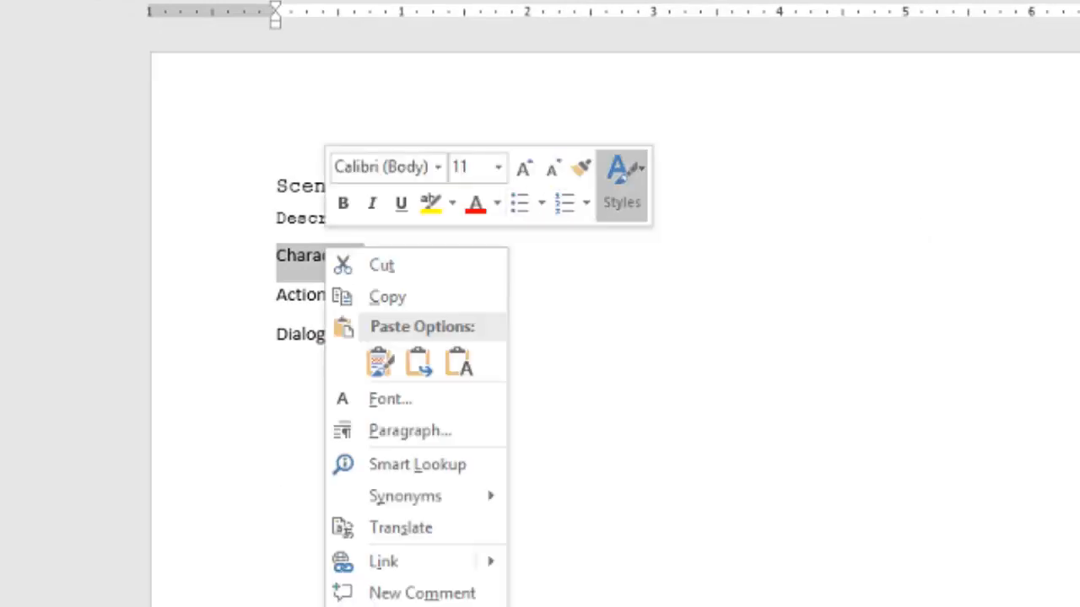
pyautogui.click(621, 184)
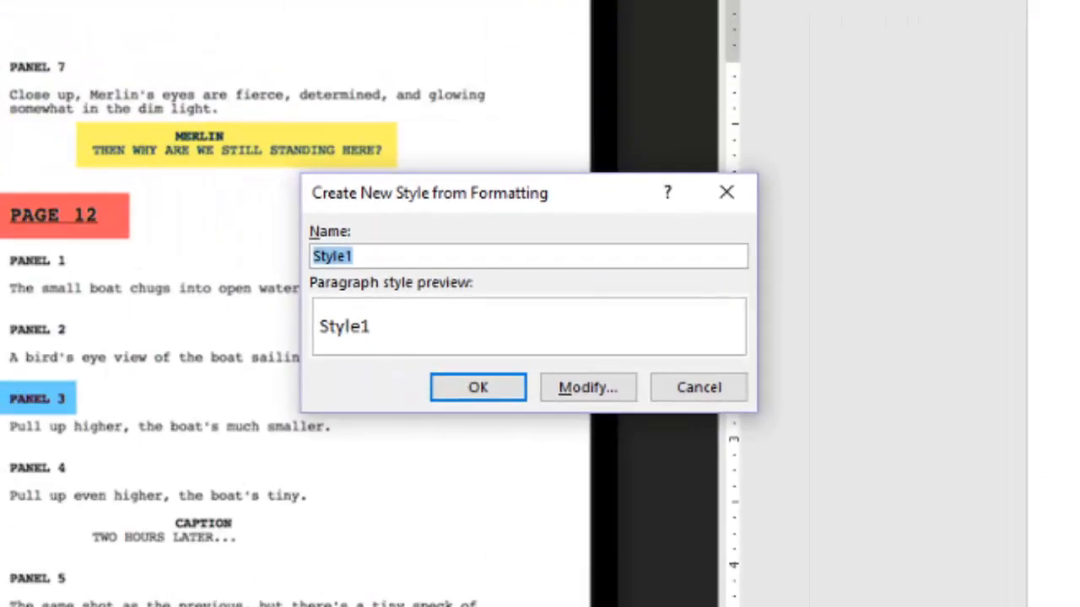
pyautogui.write('Charact')
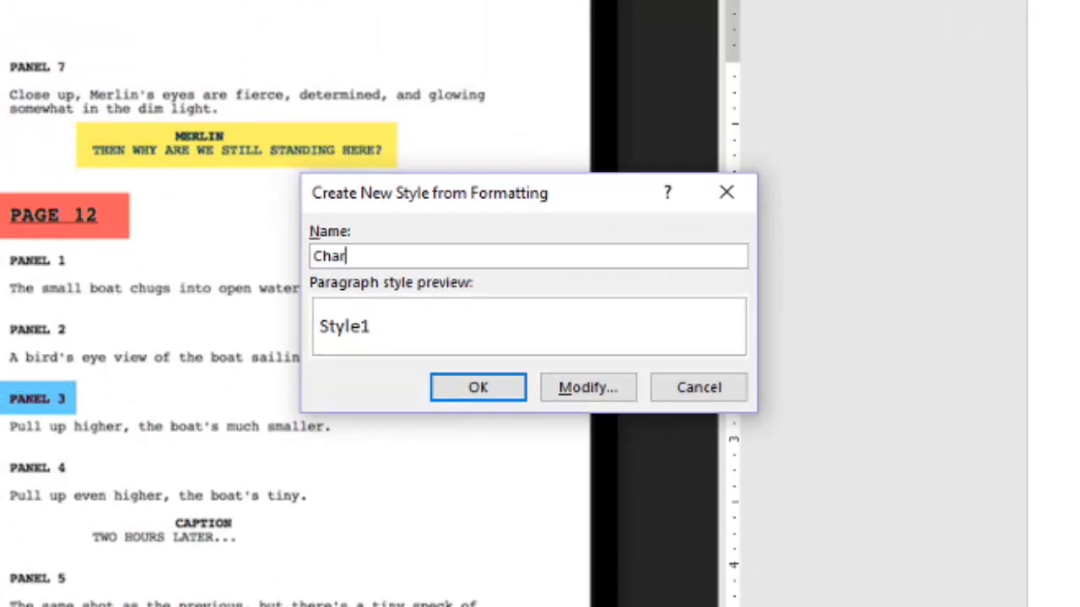
pyautogui.write('er')
pyautogui.click(588, 388)
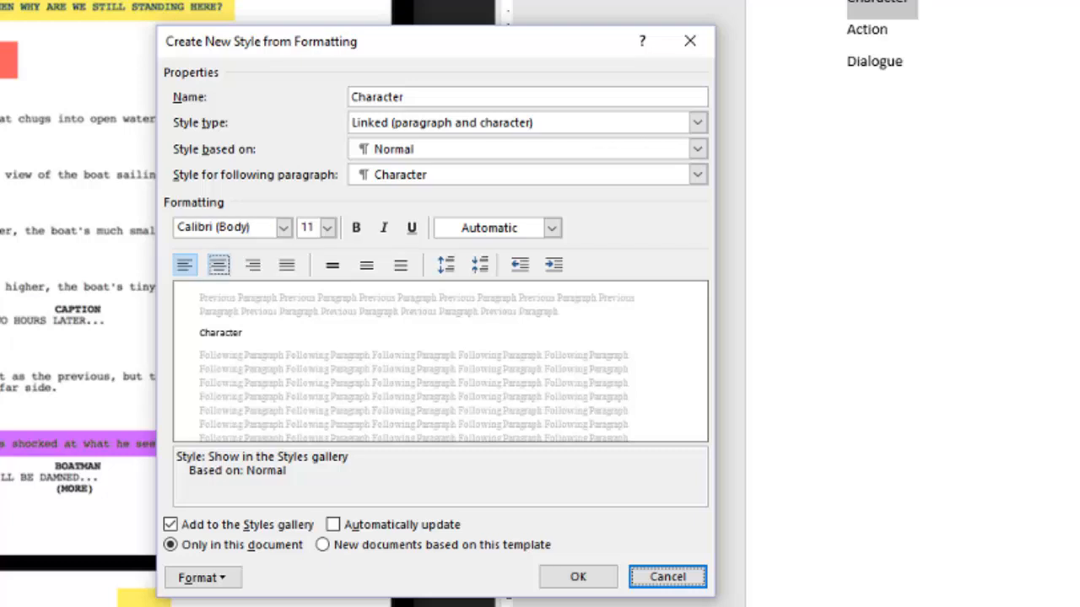
# Format the Character style as centered, bold, 12 pt text with automatic updating enabled.
pyautogui.click(219, 265)
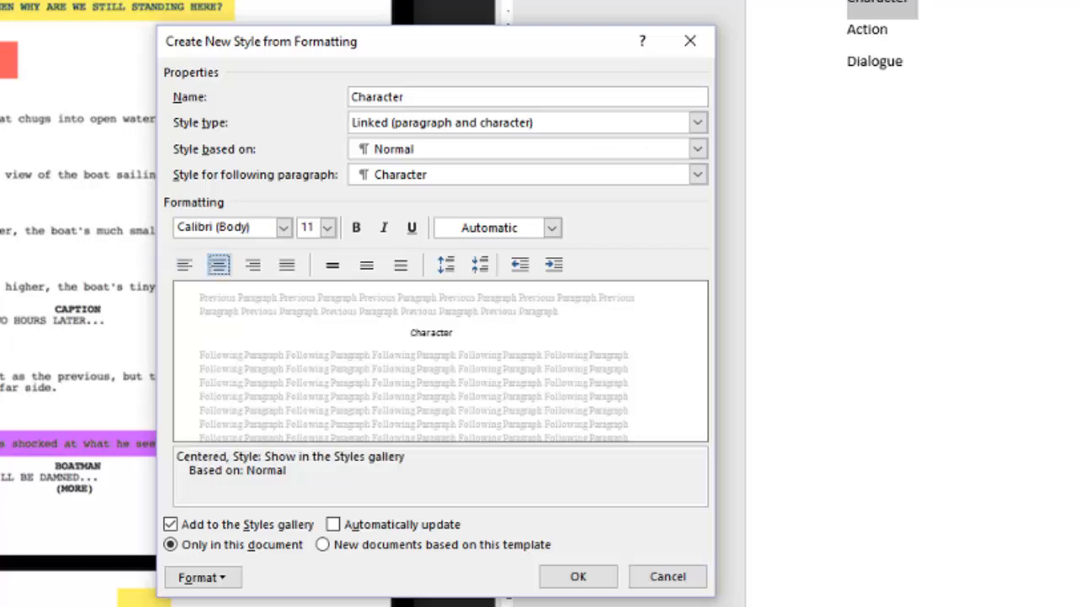
pyautogui.click(356, 228)
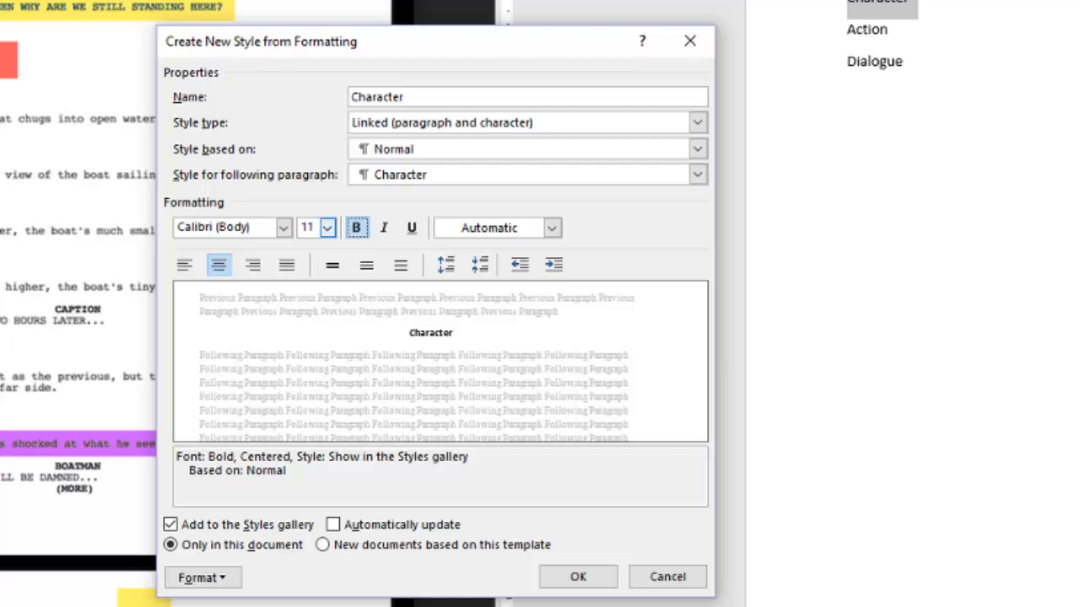
pyautogui.click(327, 228)
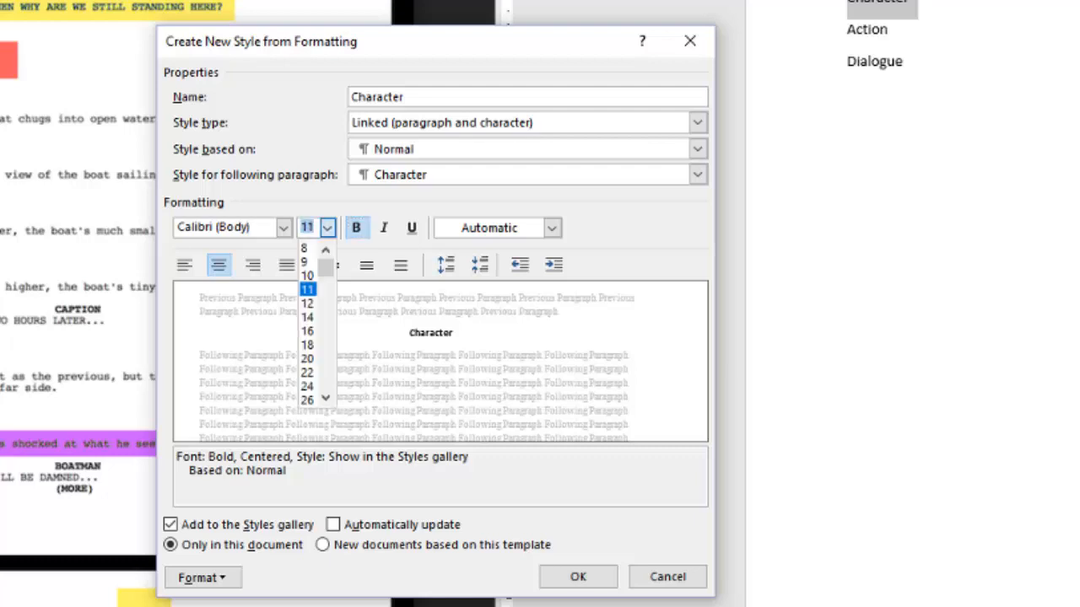
pyautogui.click(308, 303)
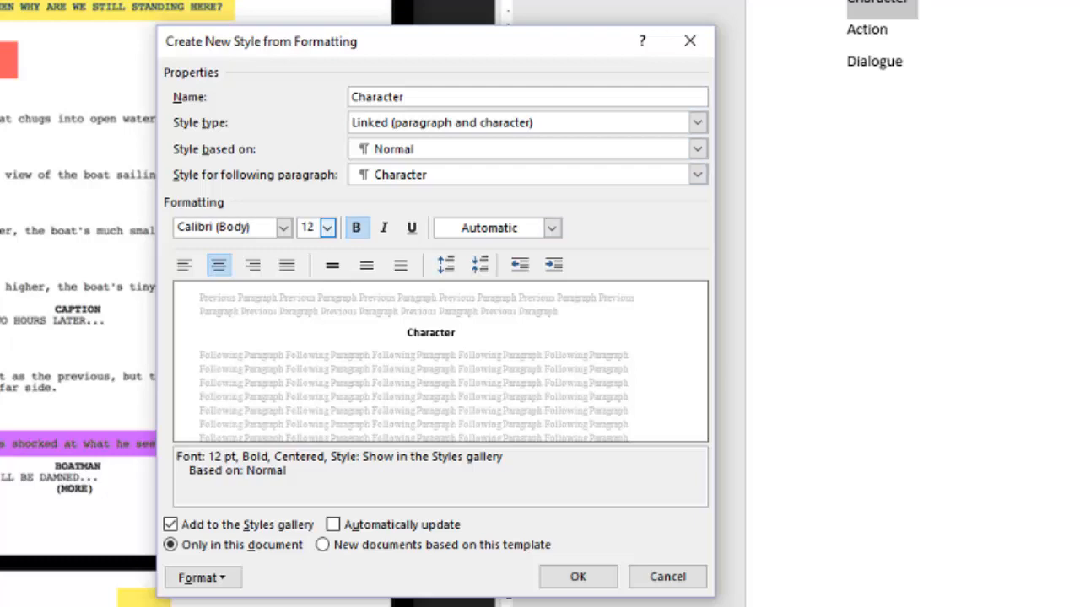
pyautogui.click(333, 525)
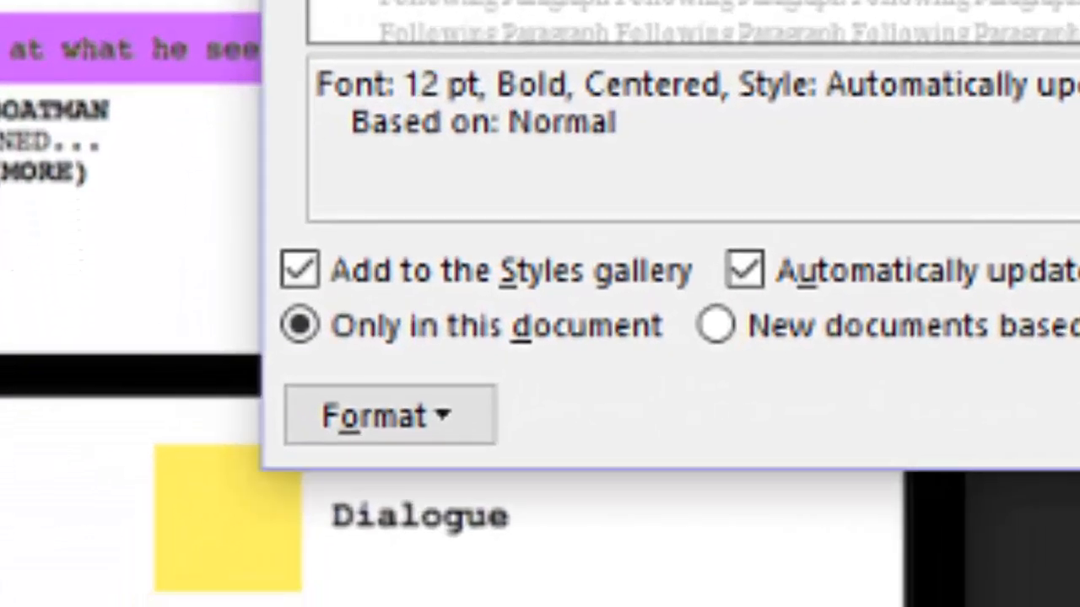
# Apply the All caps font effect to the Character style.
pyautogui.click(321, 475)
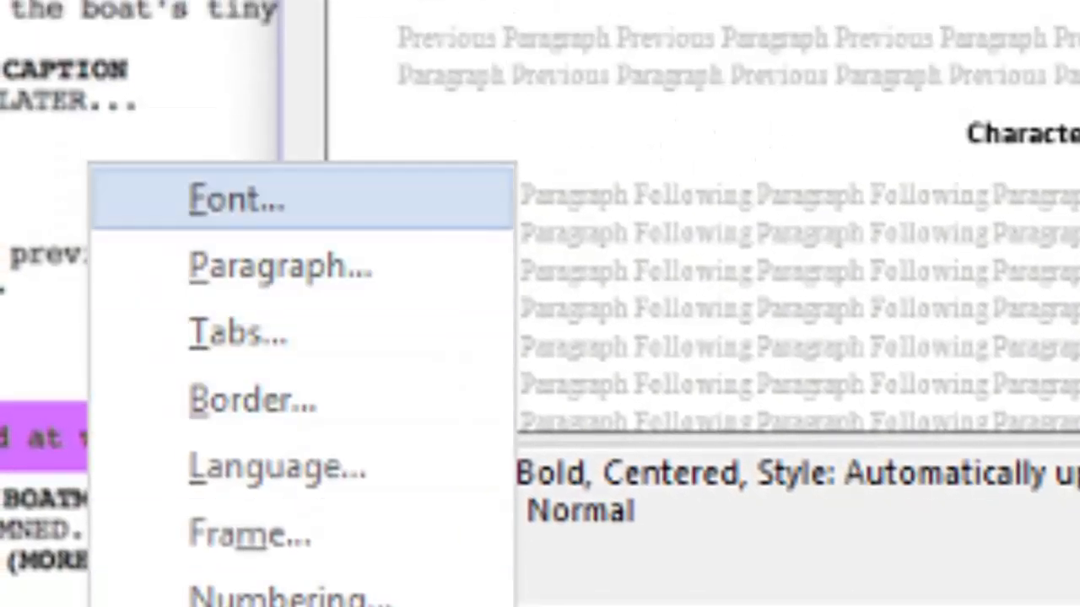
pyautogui.click(236, 200)
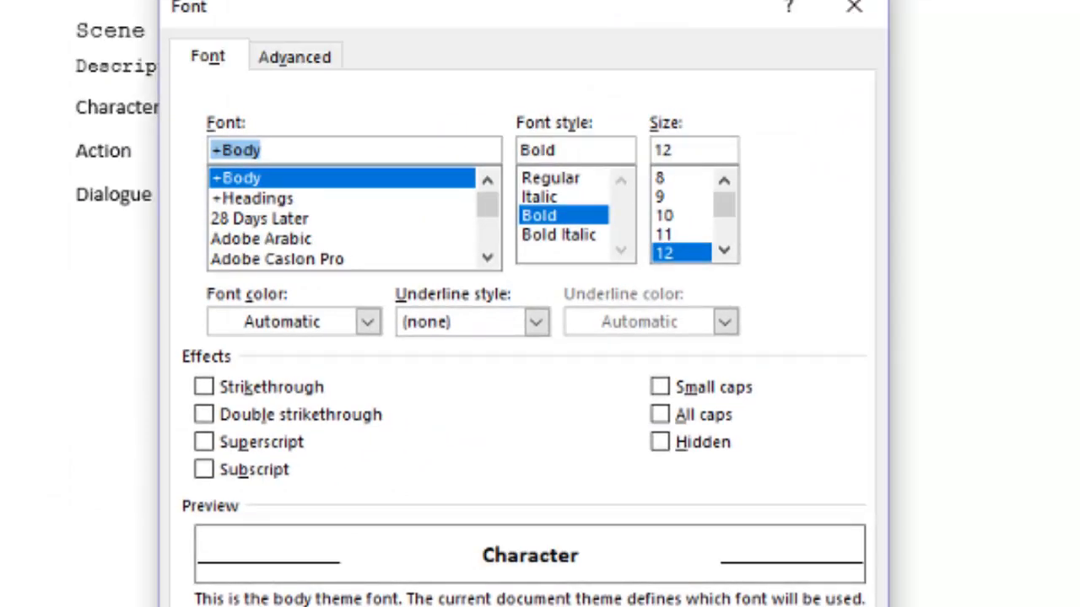
pyautogui.click(660, 414)
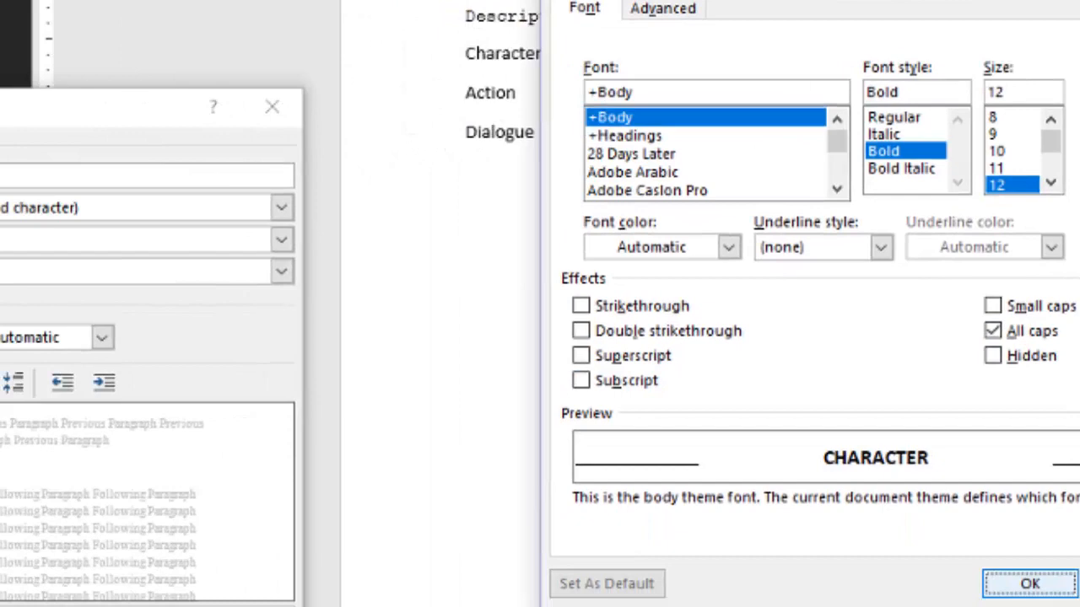
pyautogui.press('Return')
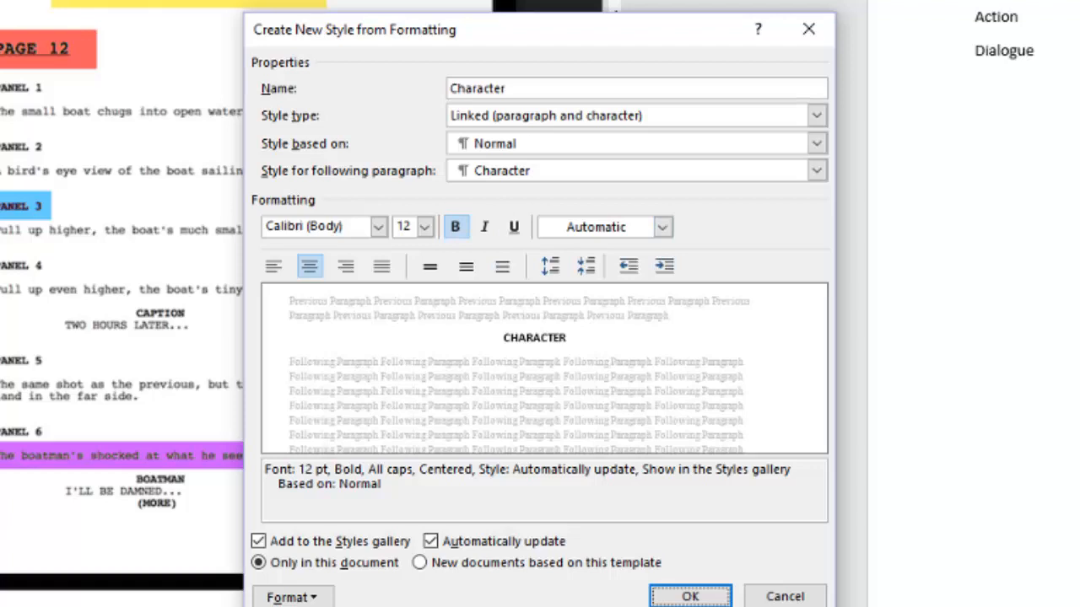
# Open the shortcut key settings for the Character style and enter Ctrl+Shift+C as the new combination.
pyautogui.click(291, 596)
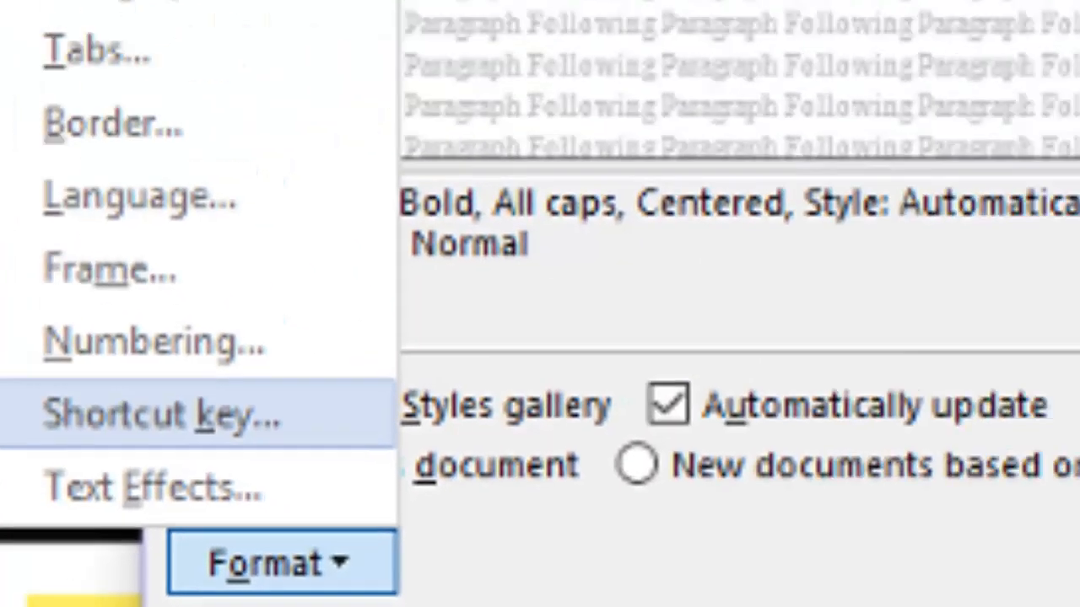
pyautogui.click(160, 413)
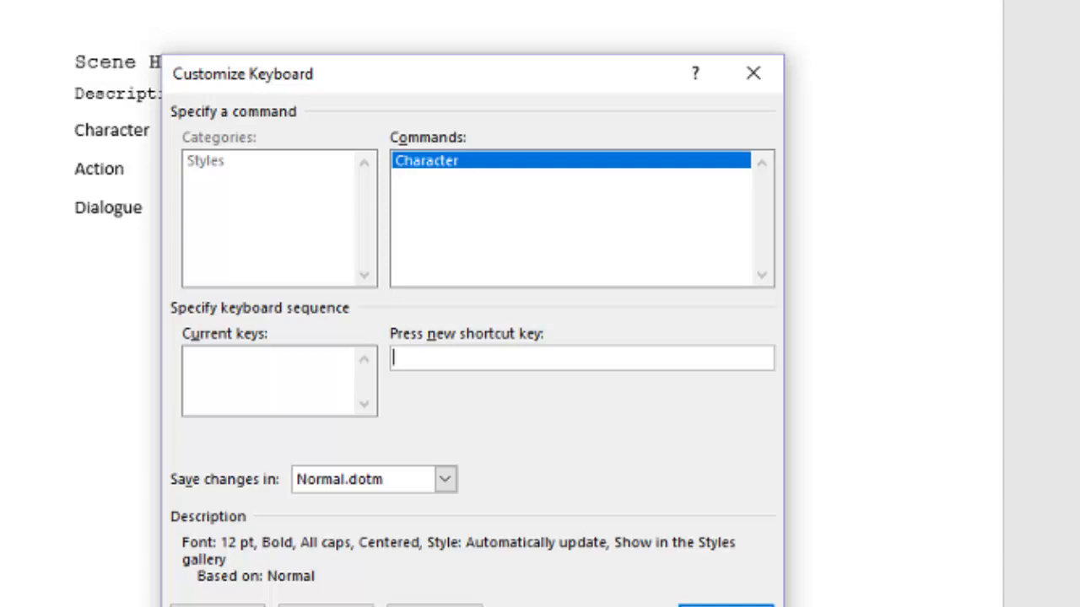
pyautogui.hotkey('ctrl', 'shift', 'c')
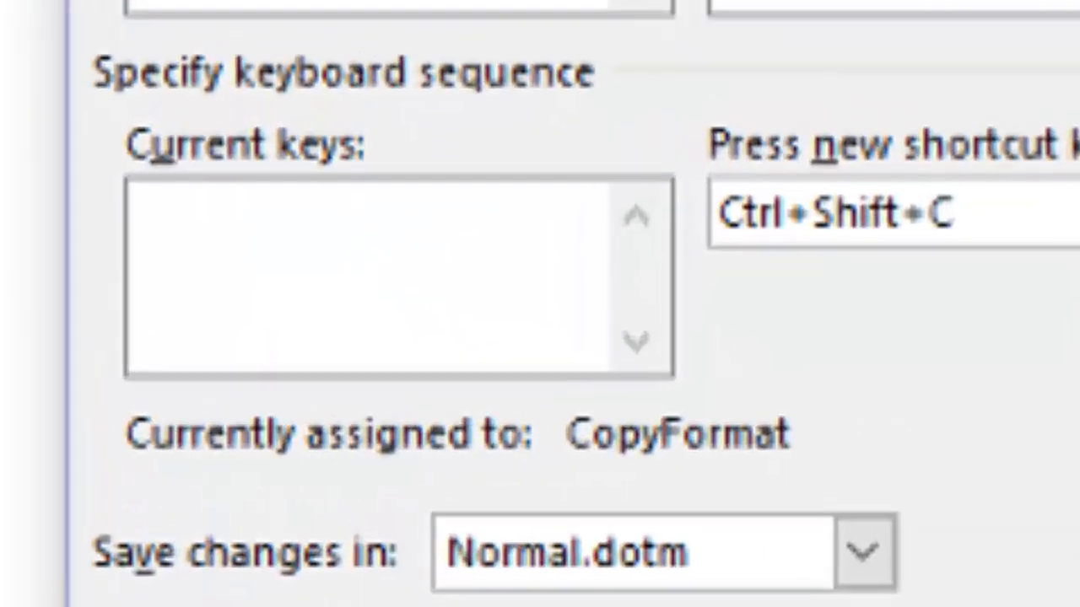
# Replace the Character style's pending shortcut with Alt+Ctrl+Shift+C after trying Alt+Ctrl+C, assign it and save the style.
pyautogui.doubleClick(447, 358)
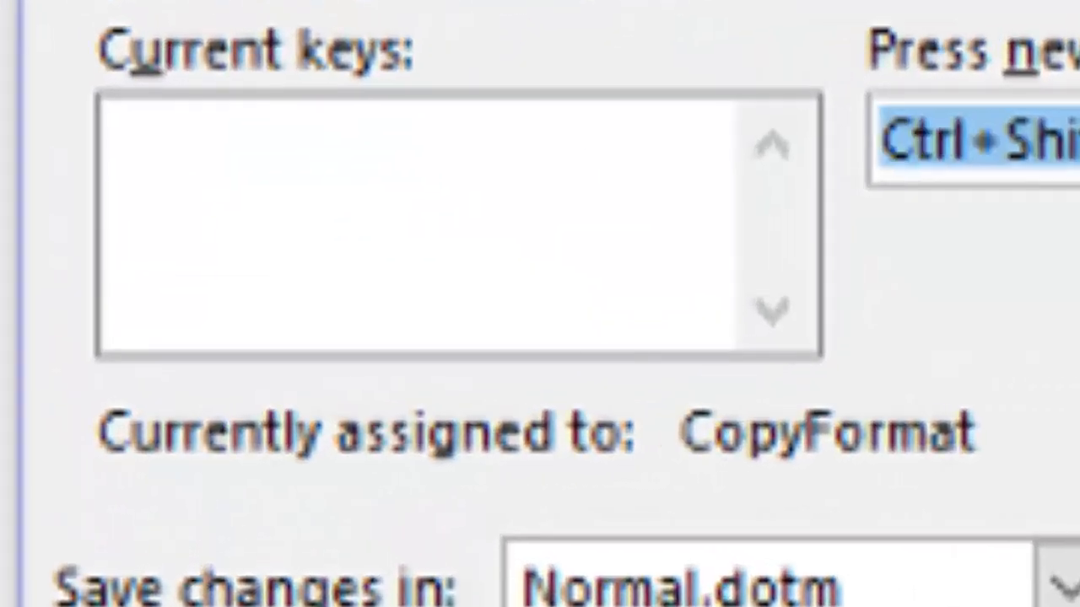
pyautogui.click(1067, 139)
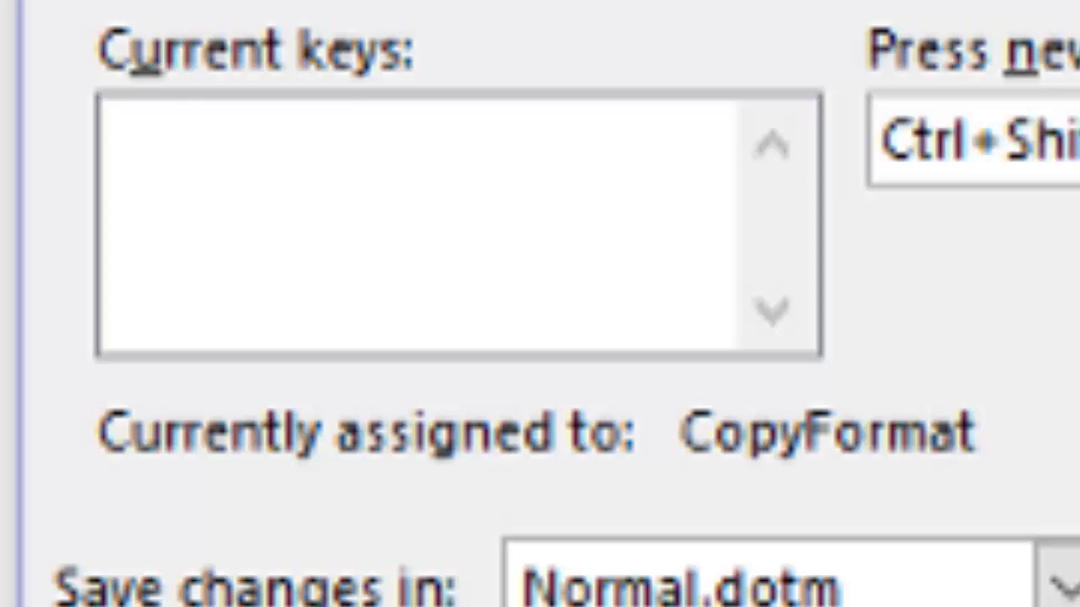
pyautogui.doubleClick(1067, 140)
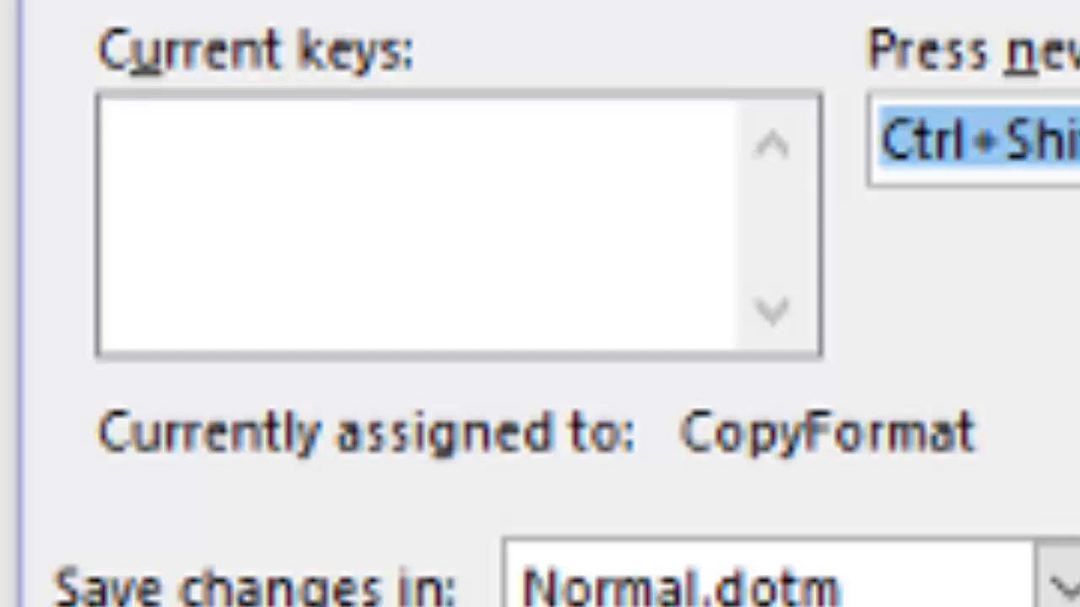
pyautogui.press('BackSpace')
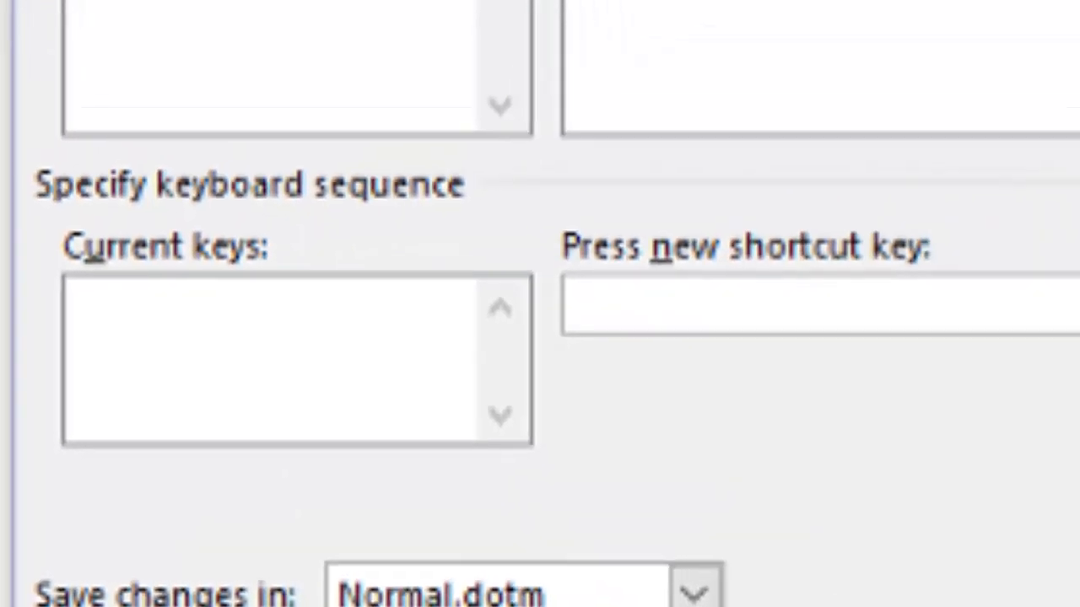
pyautogui.hotkey('ctrl', 'alt', 'c')
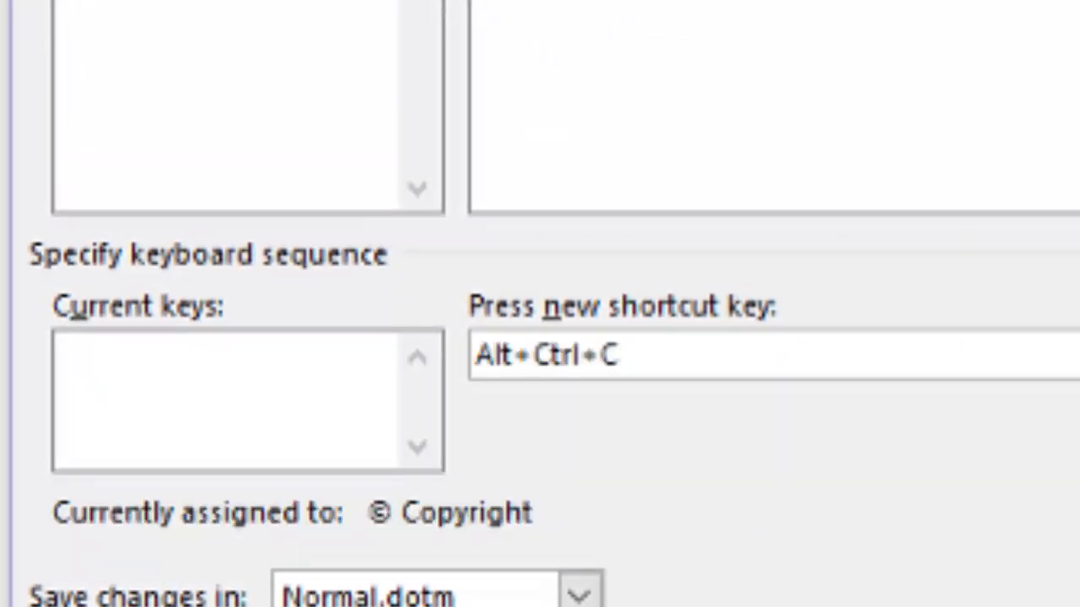
pyautogui.press('BackSpace')
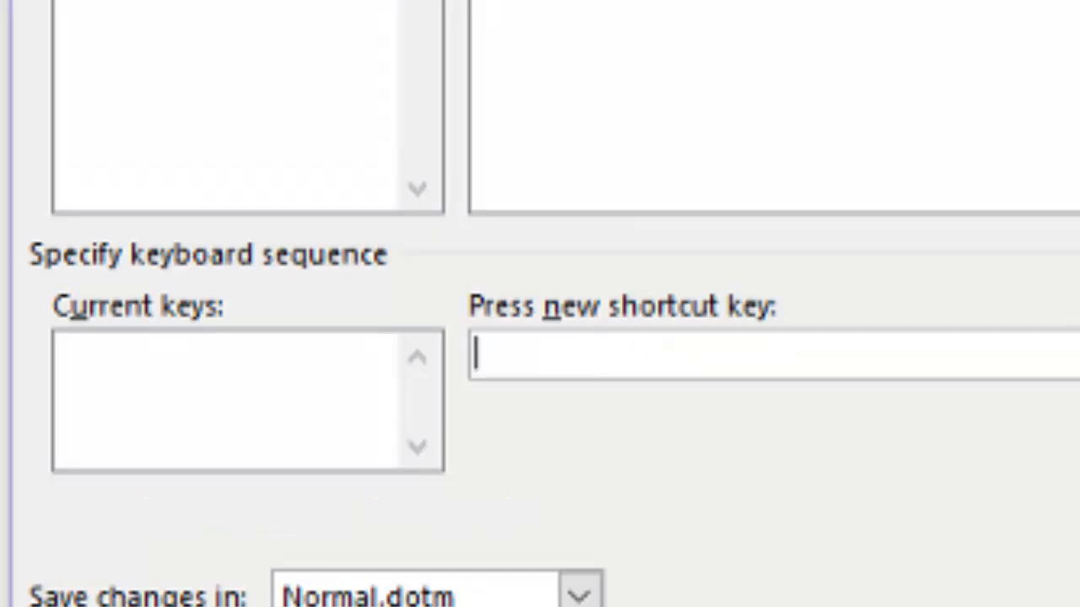
pyautogui.hotkey('ctrl', 'shift', 'alt', 'c')
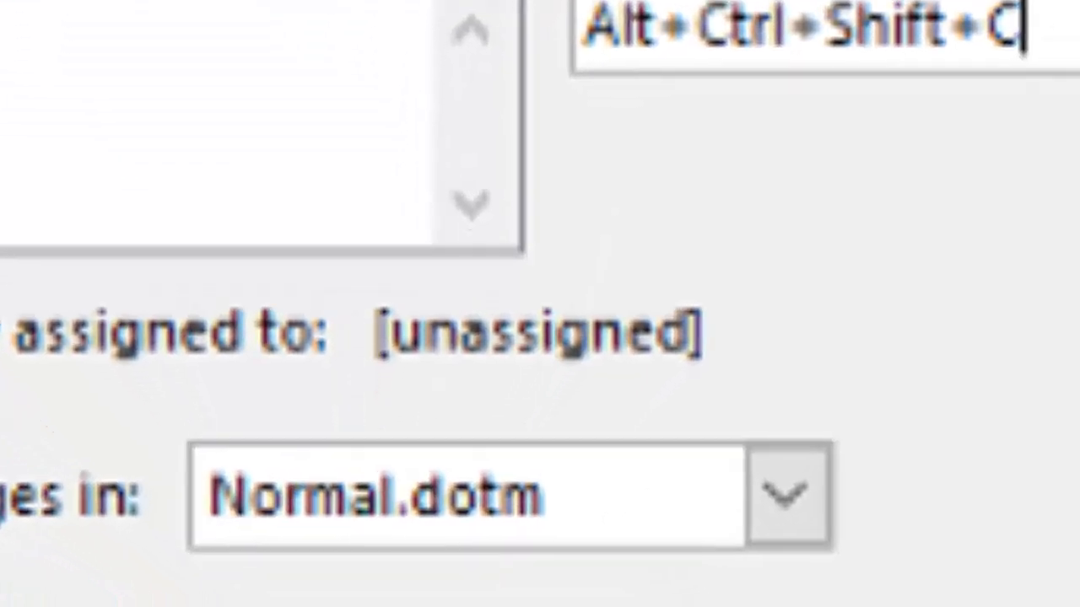
pyautogui.press('Return')
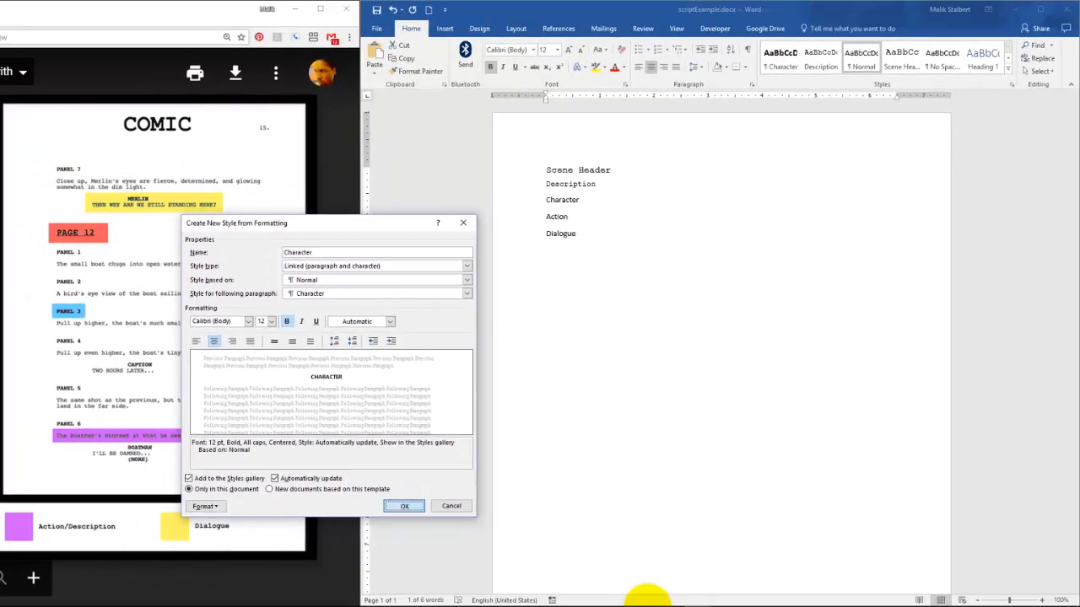
pyautogui.press('Return')
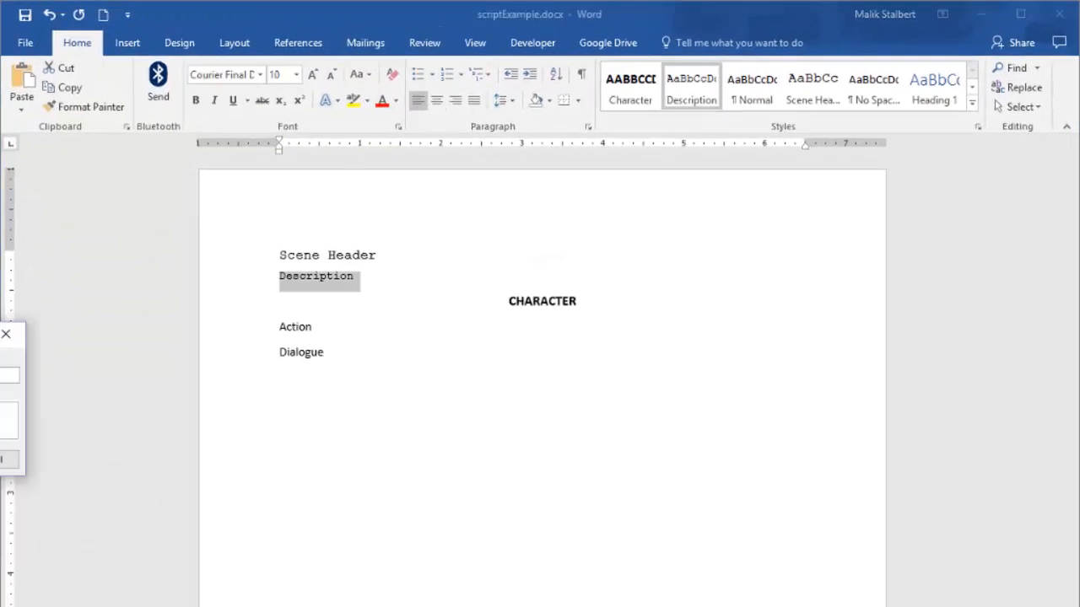
# Dismiss the open style dialog, select the Description line and open its applied style for modification.
pyautogui.click(7, 460)
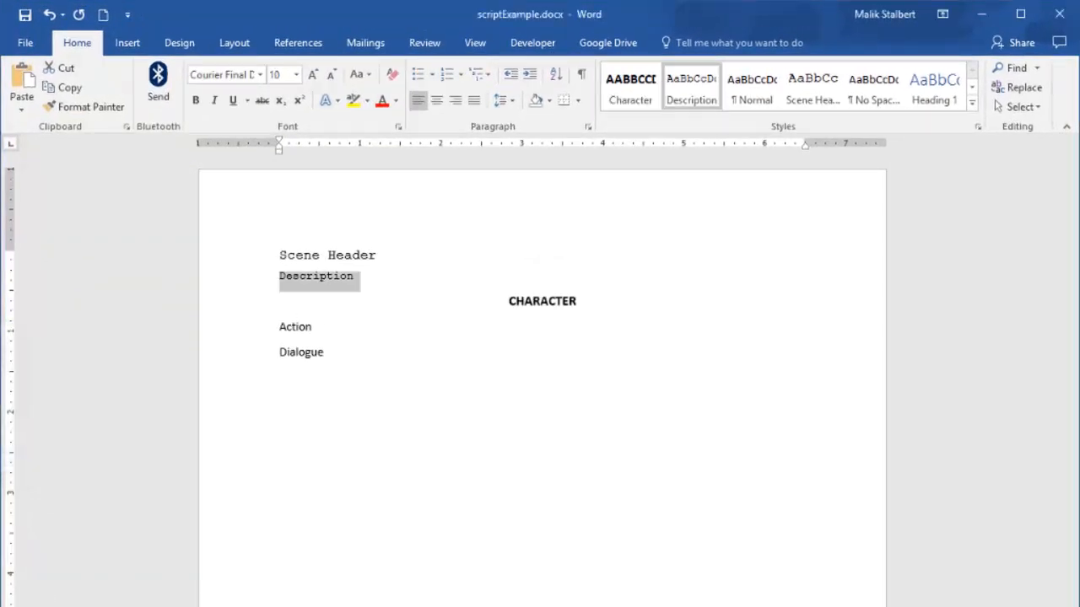
pyautogui.click(294, 255)
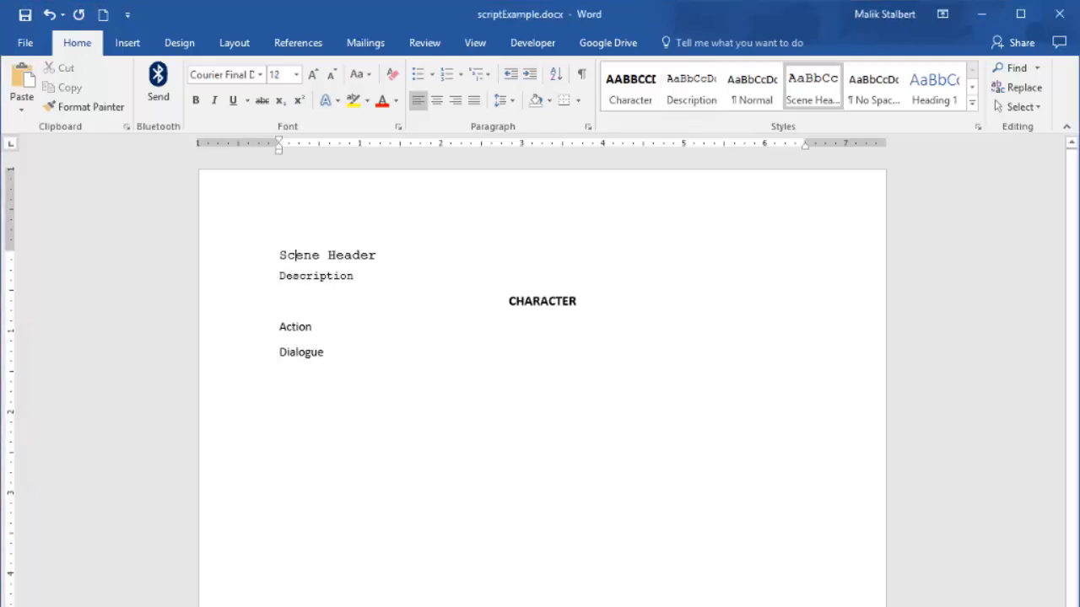
pyautogui.click(301, 277)
pyautogui.tripleClick(301, 277)
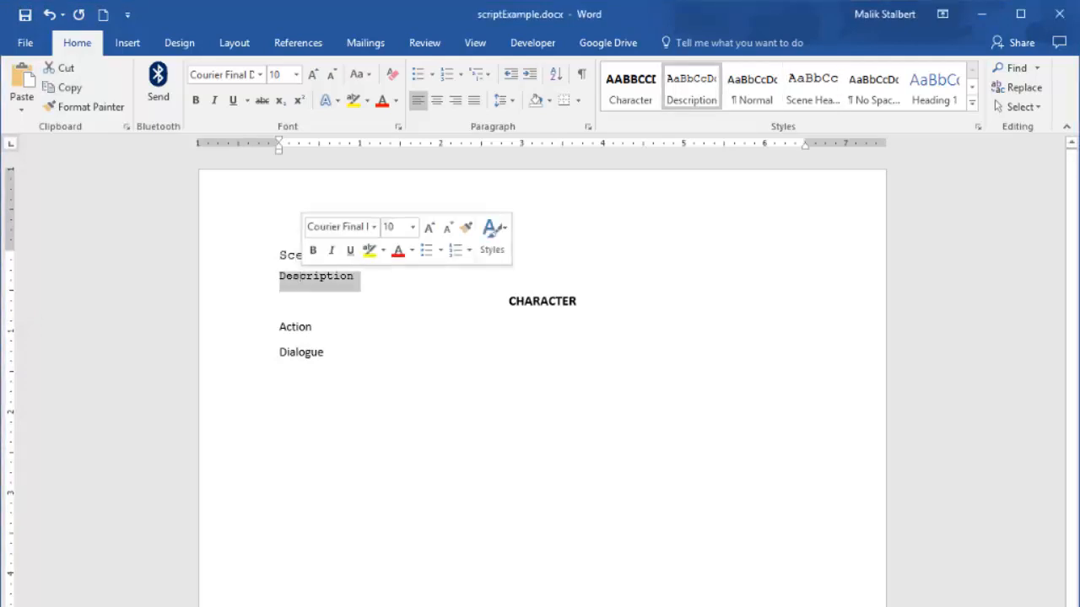
pyautogui.click(493, 237)
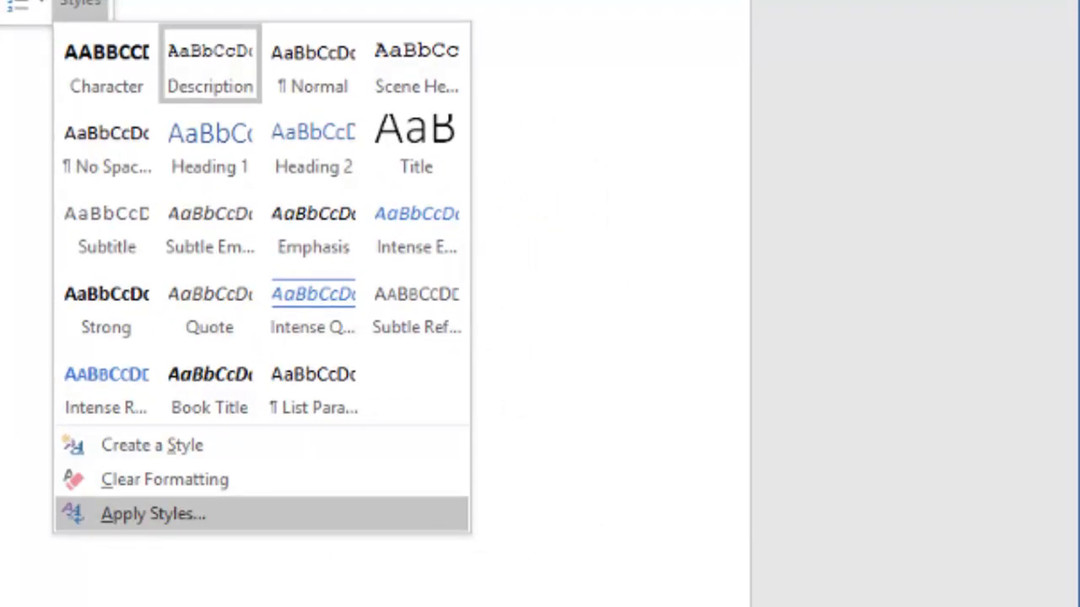
pyautogui.click(242, 523)
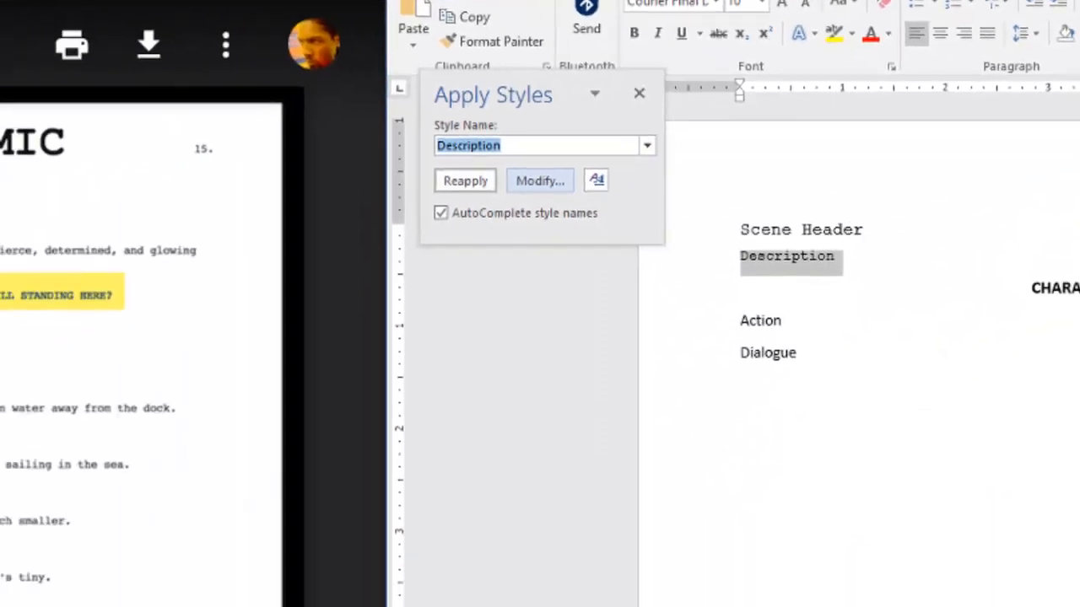
pyautogui.click(242, 317)
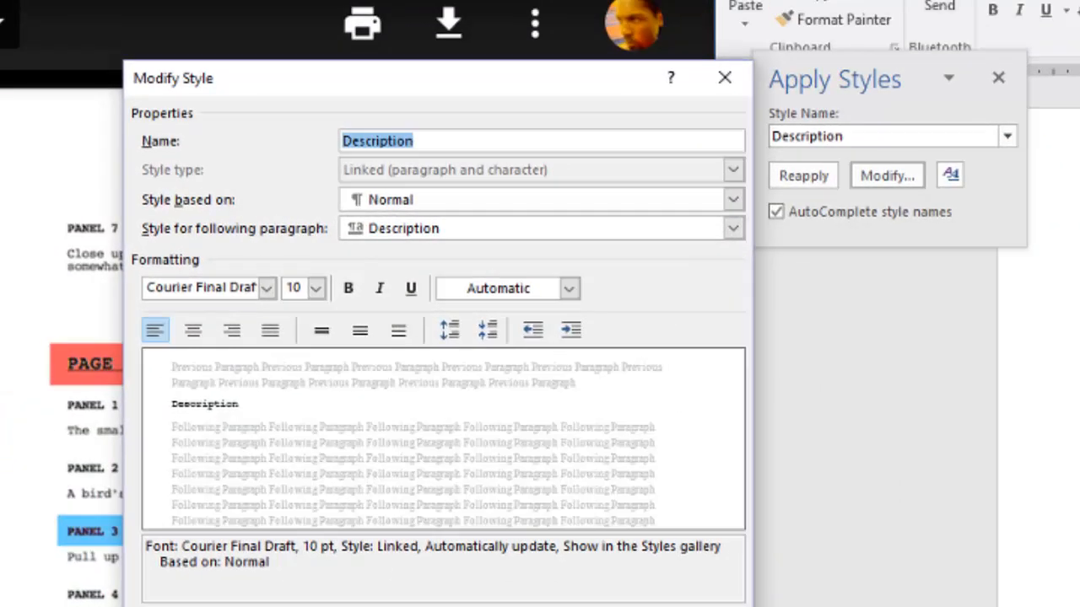
# Assign the shortcut Alt+Ctrl+Shift+D to the Description style and save the style.
pyautogui.click(210, 597)
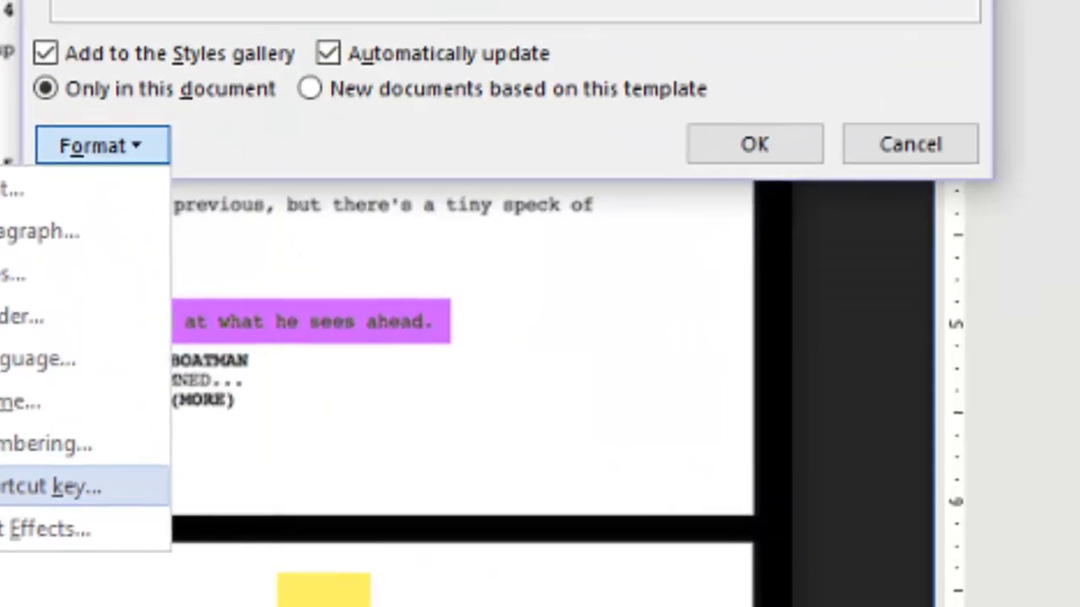
pyautogui.click(354, 394)
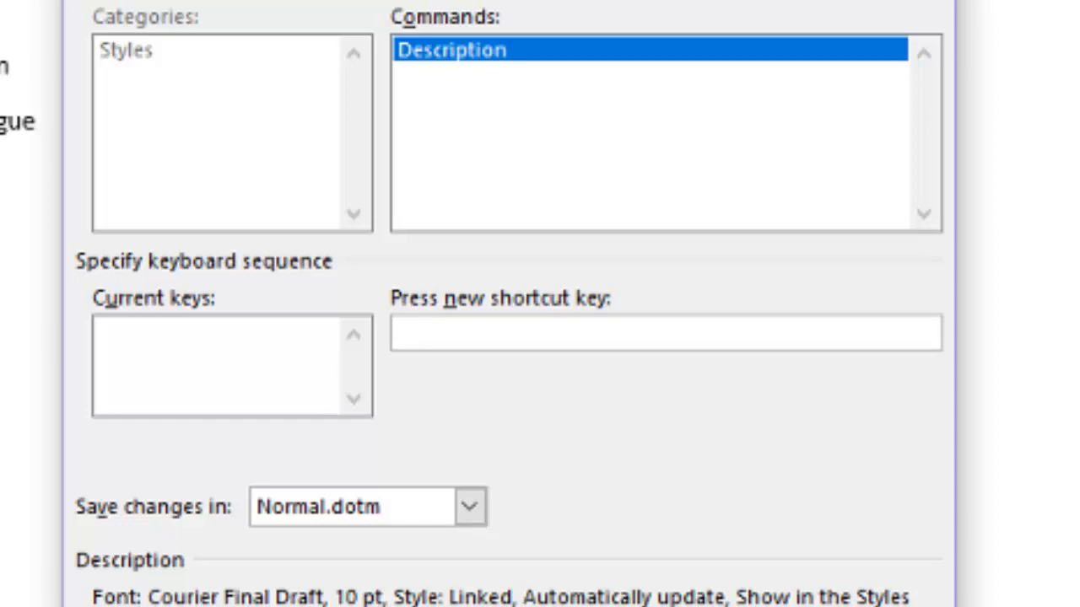
pyautogui.hotkey('ctrl', 'shift', 'alt', 'd')
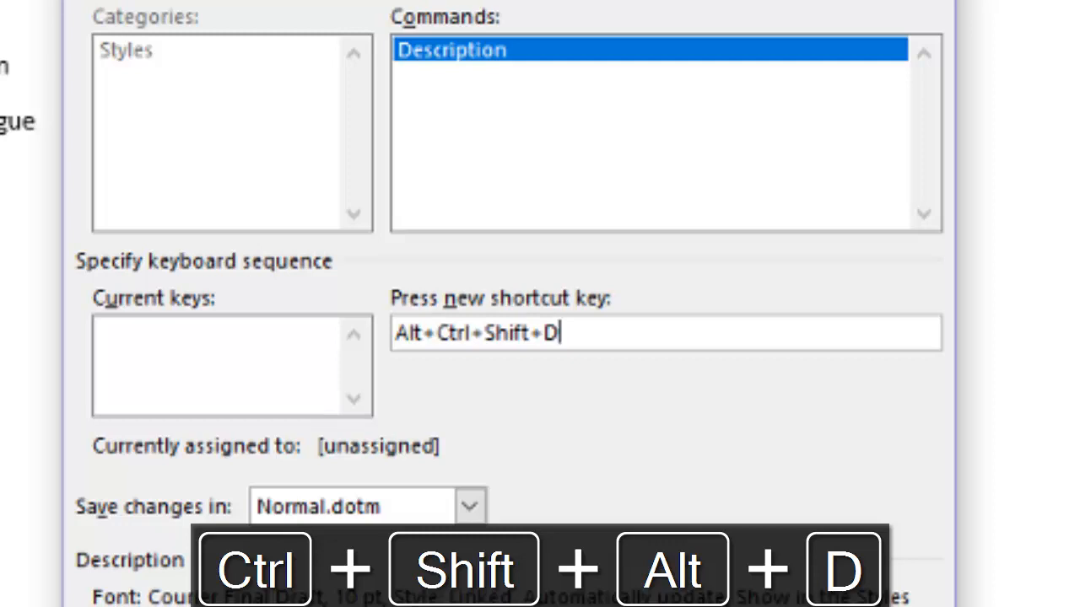
pyautogui.press('Return')
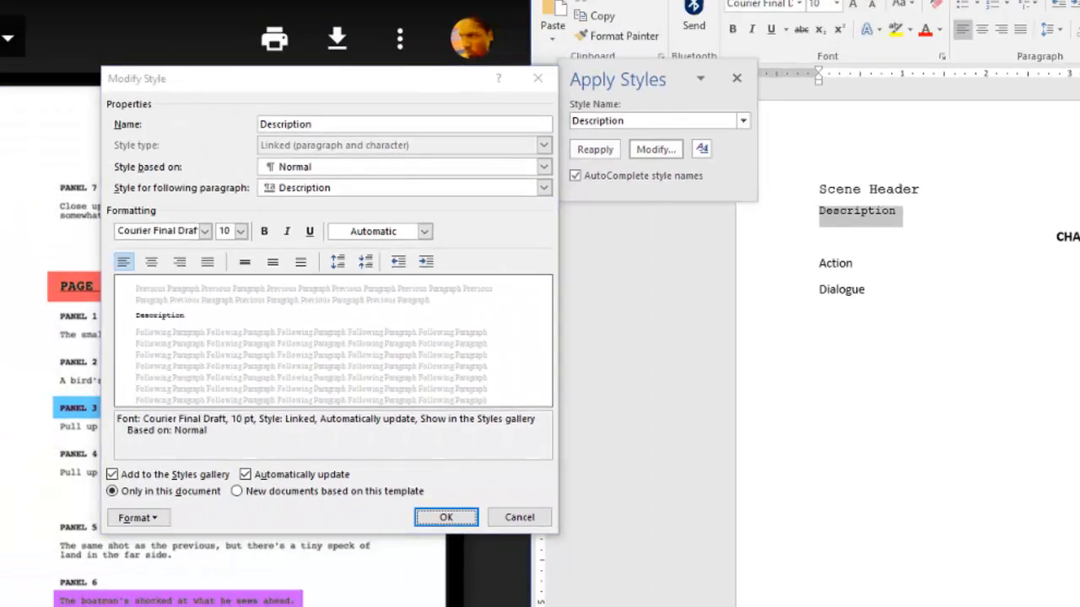
pyautogui.press('Return')
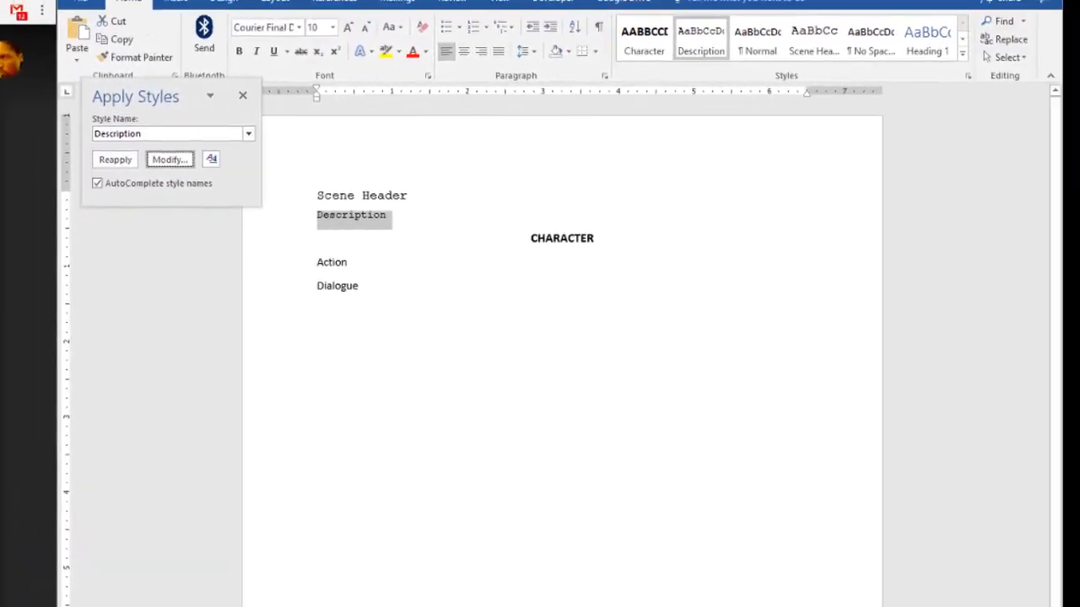
# Select the "Scene Header" line and open its applied style for modification.
pyautogui.click(623, 193)
pyautogui.moveTo(629, 194); pyautogui.dragTo(543, 193)
pyautogui.moveTo(325, 197); pyautogui.dragTo(316, 197)
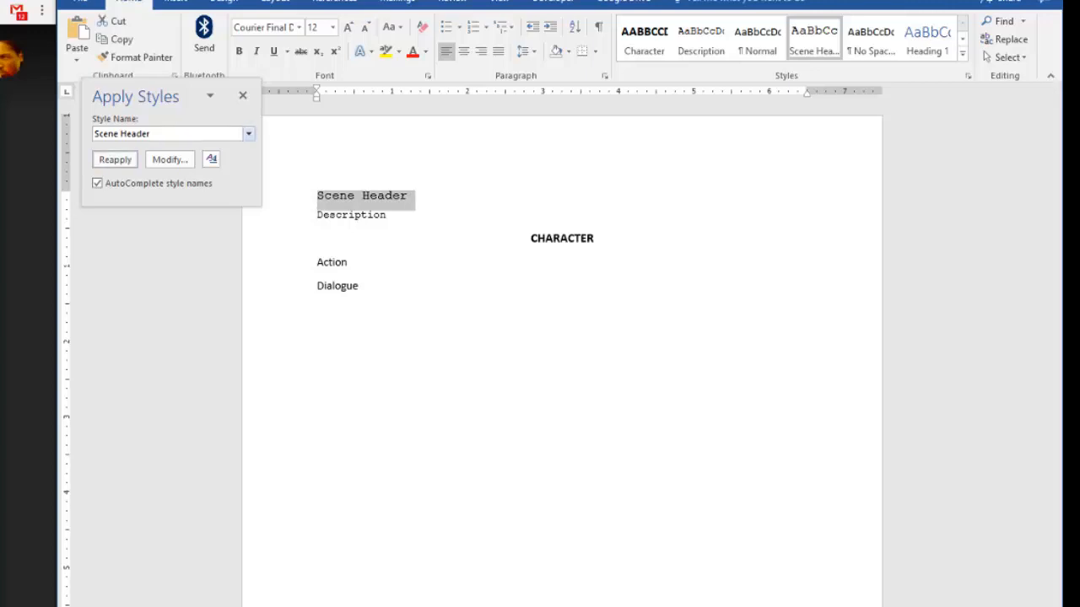
pyautogui.click(379, 194)
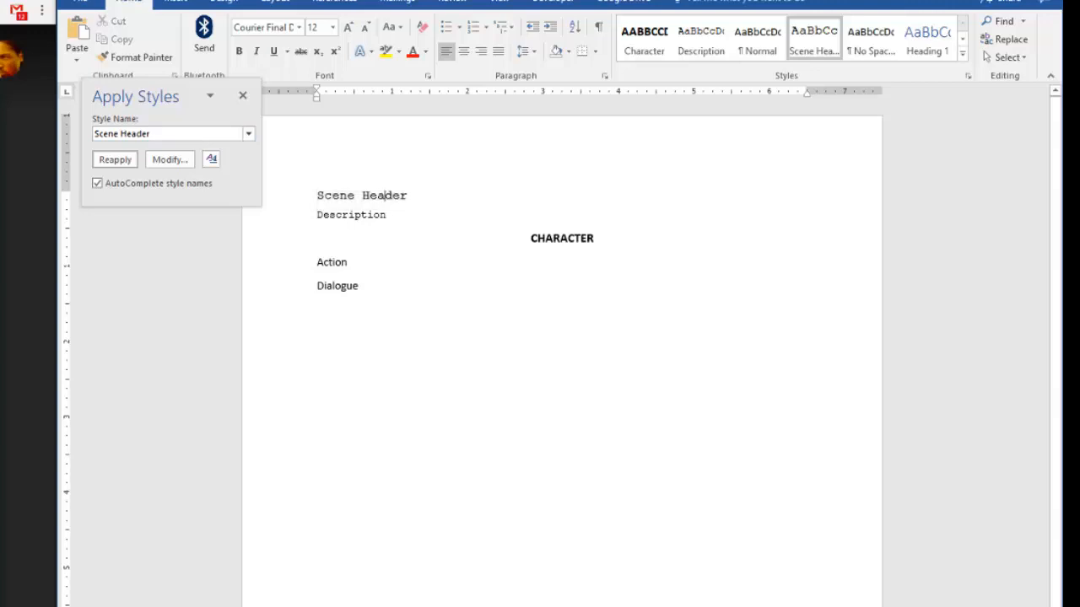
pyautogui.tripleClick(385, 195)
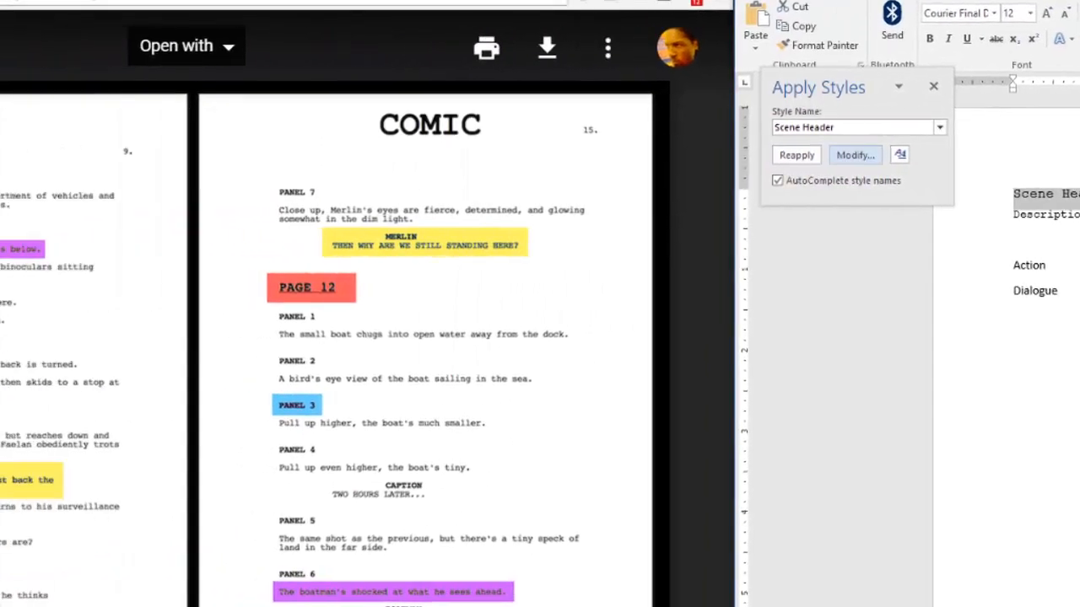
pyautogui.click(169, 160)
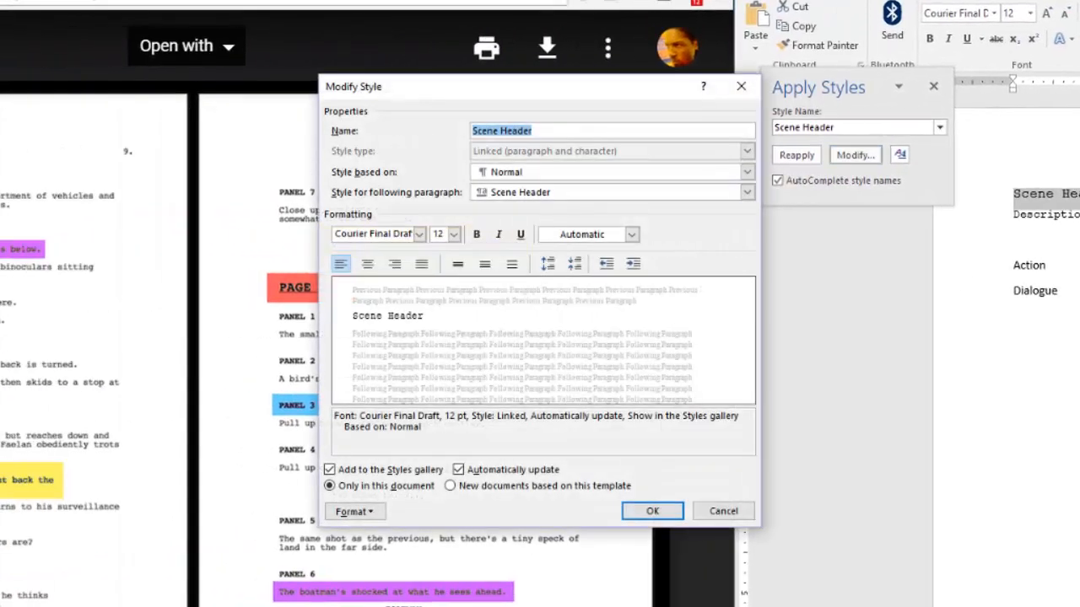
# Assign the shortcut Alt+Ctrl+Shift+H to the Scene Header style and save the style.
pyautogui.click(354, 511)
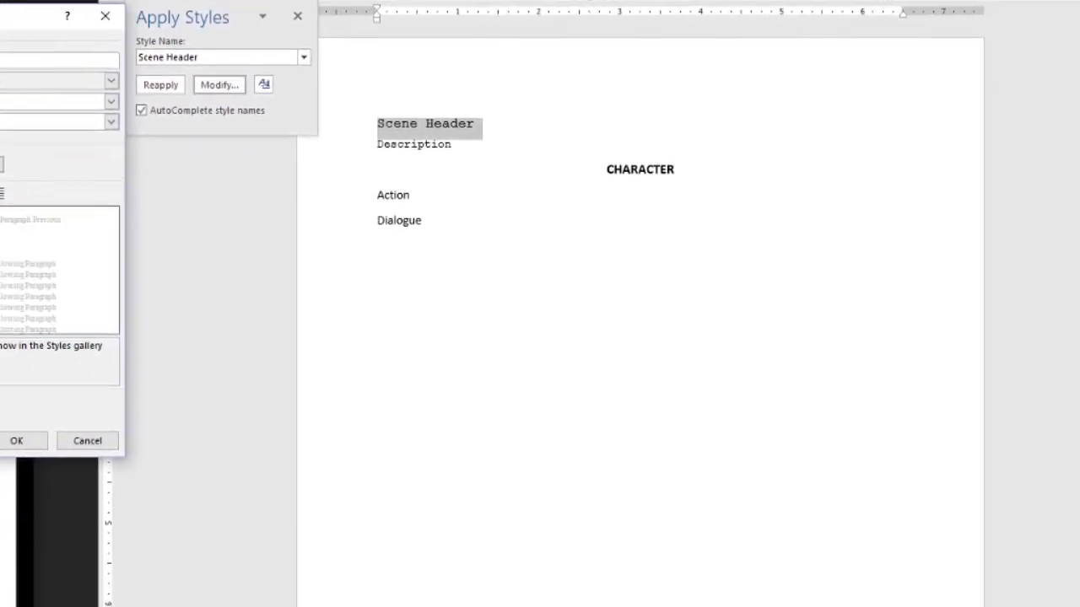
pyautogui.click(53, 606)
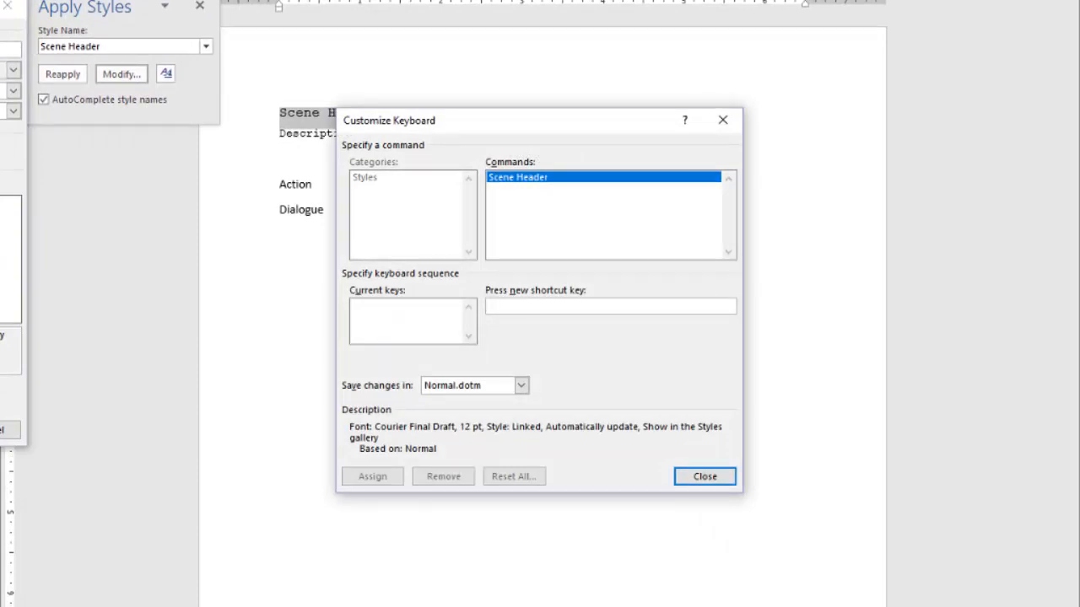
pyautogui.hotkey('ctrl', 'shift', 'alt', 'h')
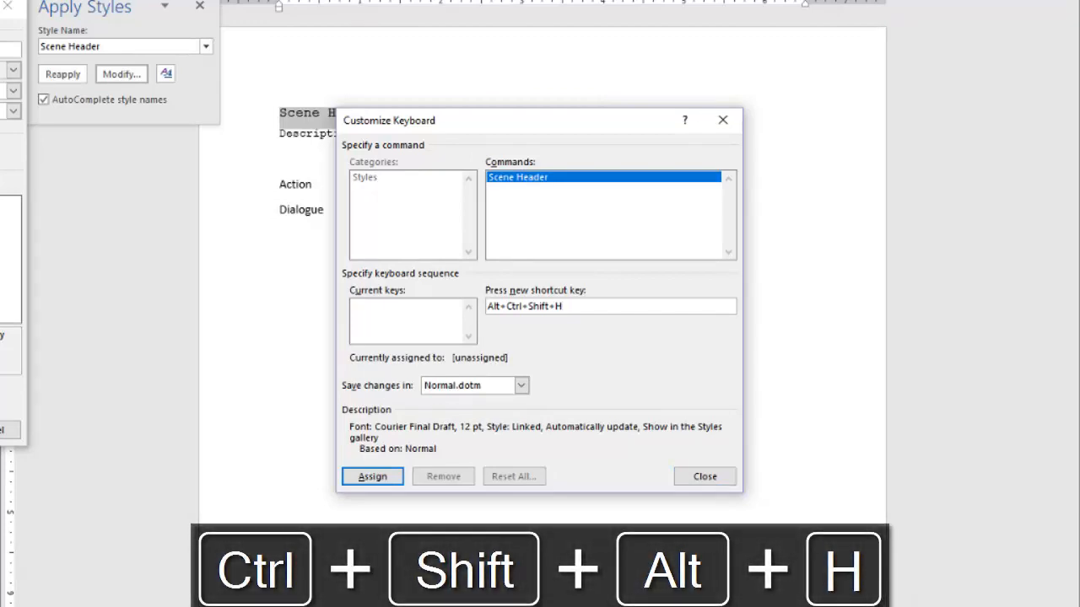
pyautogui.click(372, 477)
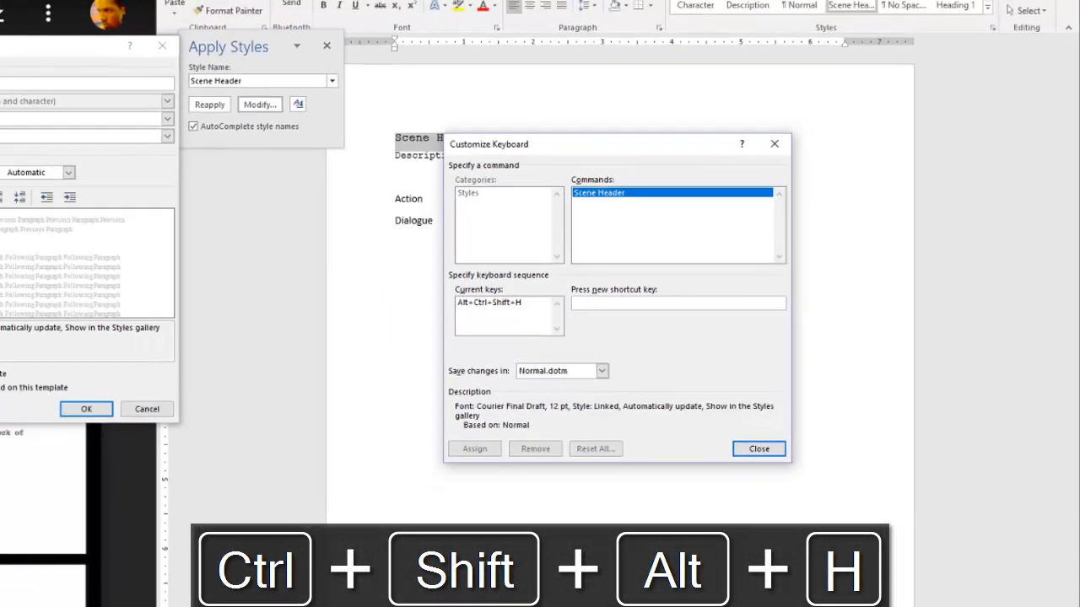
pyautogui.press('Return')
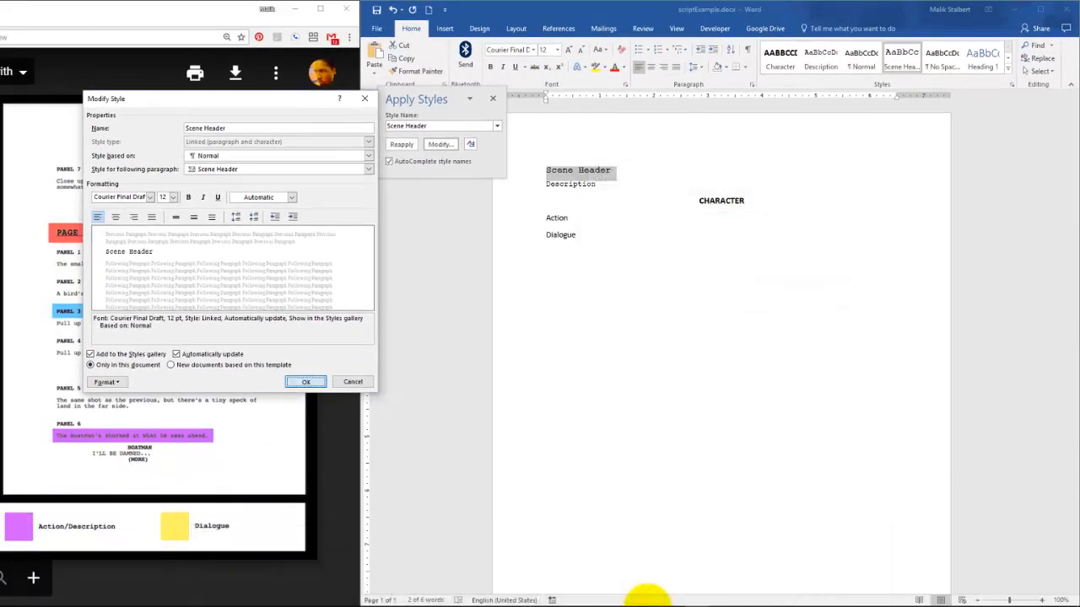
pyautogui.press('Return')
# Start a new style from the "Action" line and open its full formatting settings.
pyautogui.press('Down')
pyautogui.press('Down')
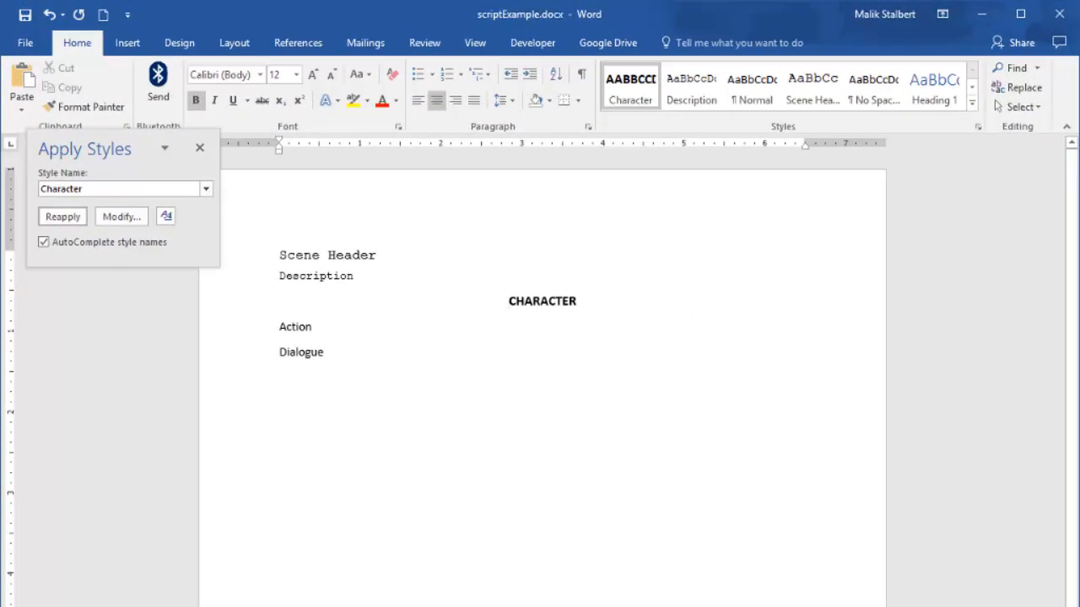
pyautogui.click(240, 327)
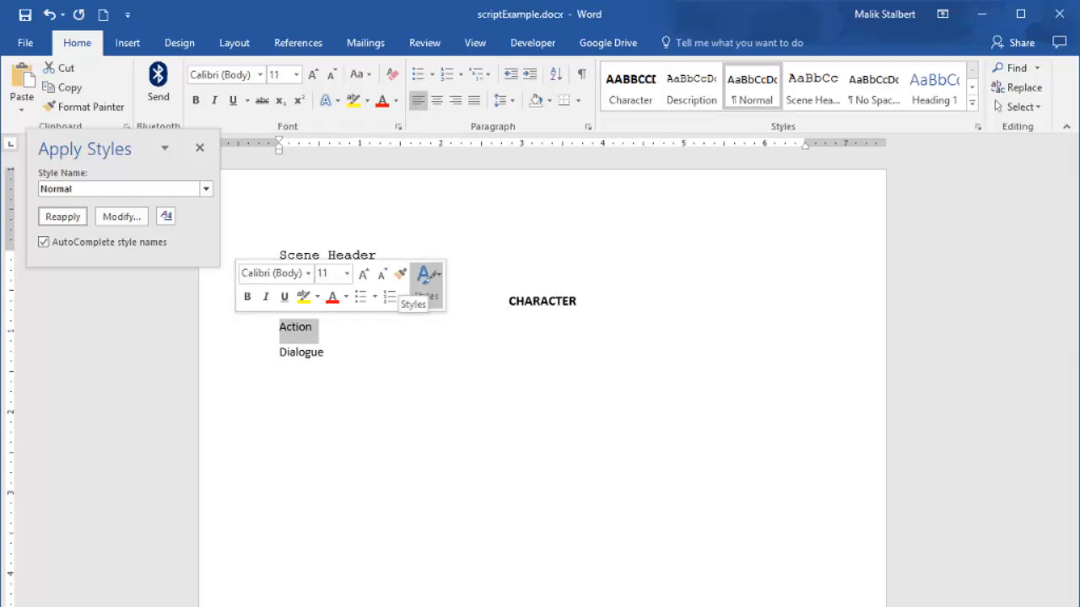
pyautogui.click(426, 281)
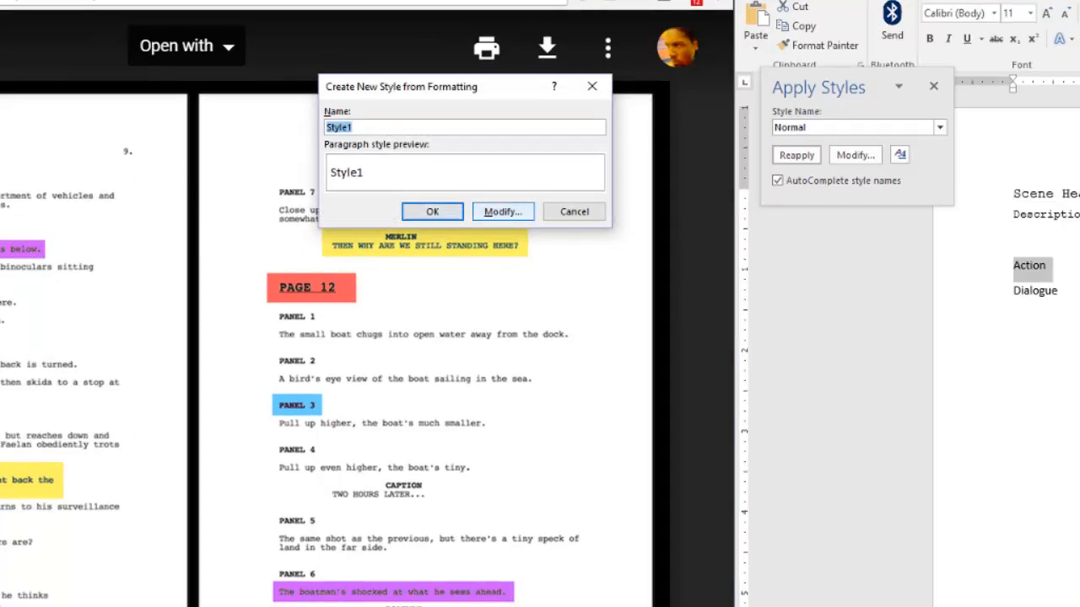
pyautogui.click(502, 212)
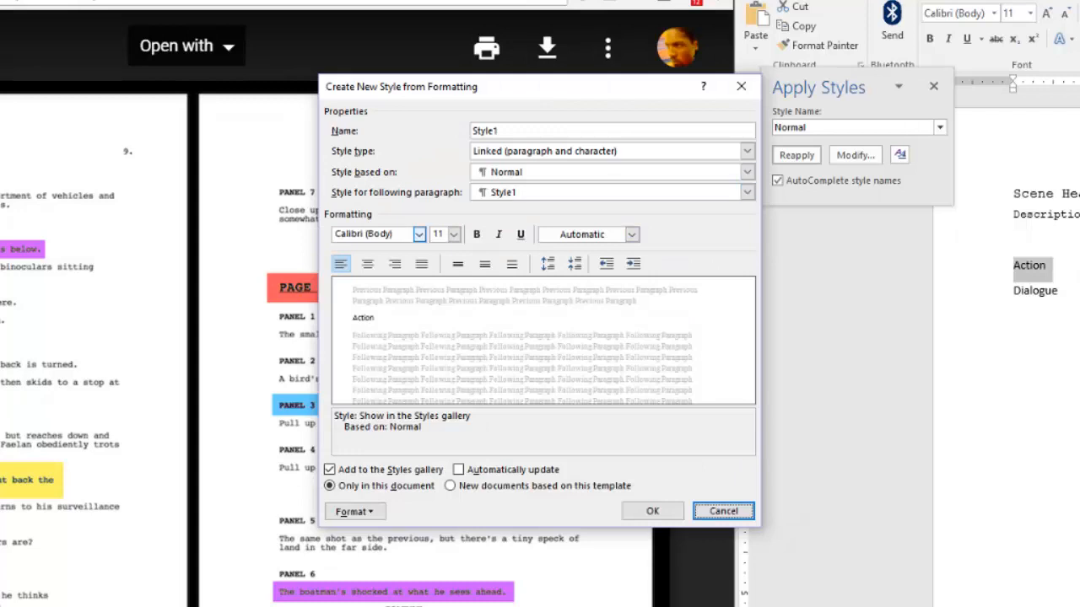
# Set the new Action style's font to Courier Final Draft at 12 pt.
pyautogui.click(419, 234)
pyautogui.click(419, 234)
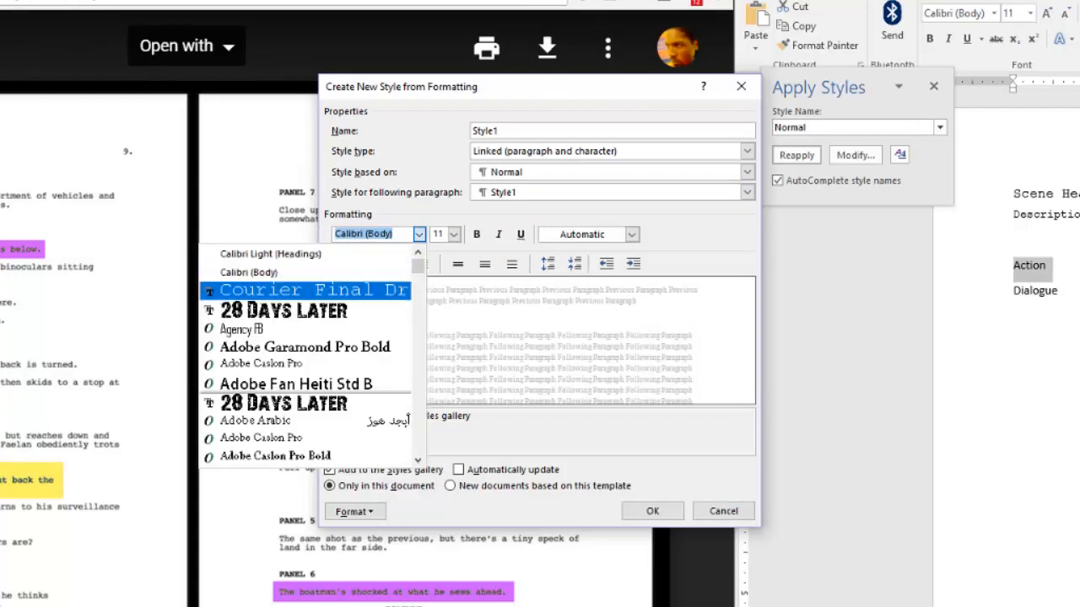
pyautogui.click(371, 290)
pyautogui.click(453, 235)
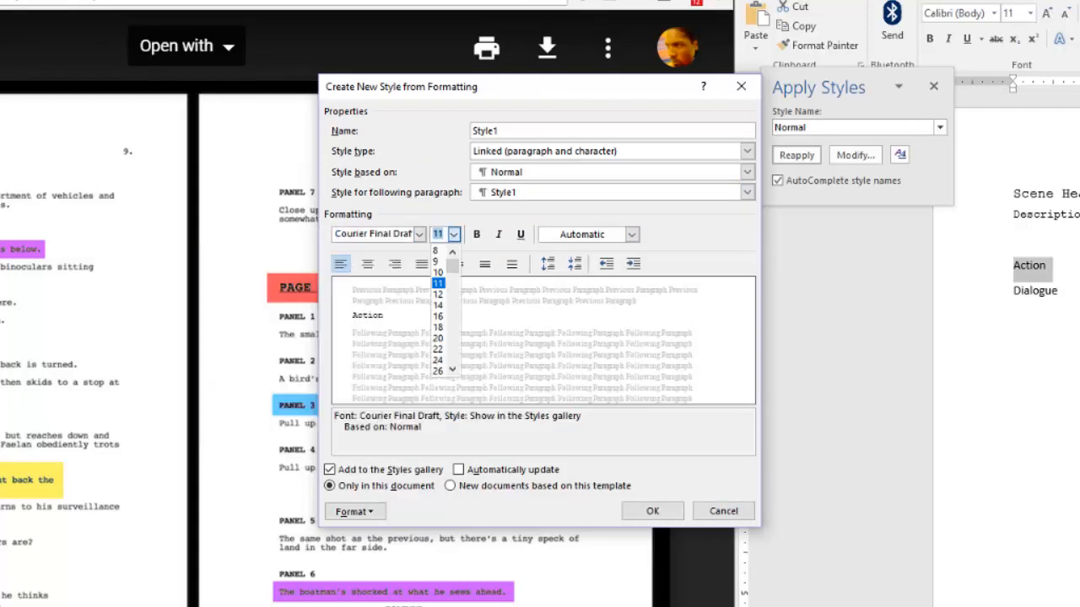
pyautogui.press('Down')
pyautogui.press('Return')
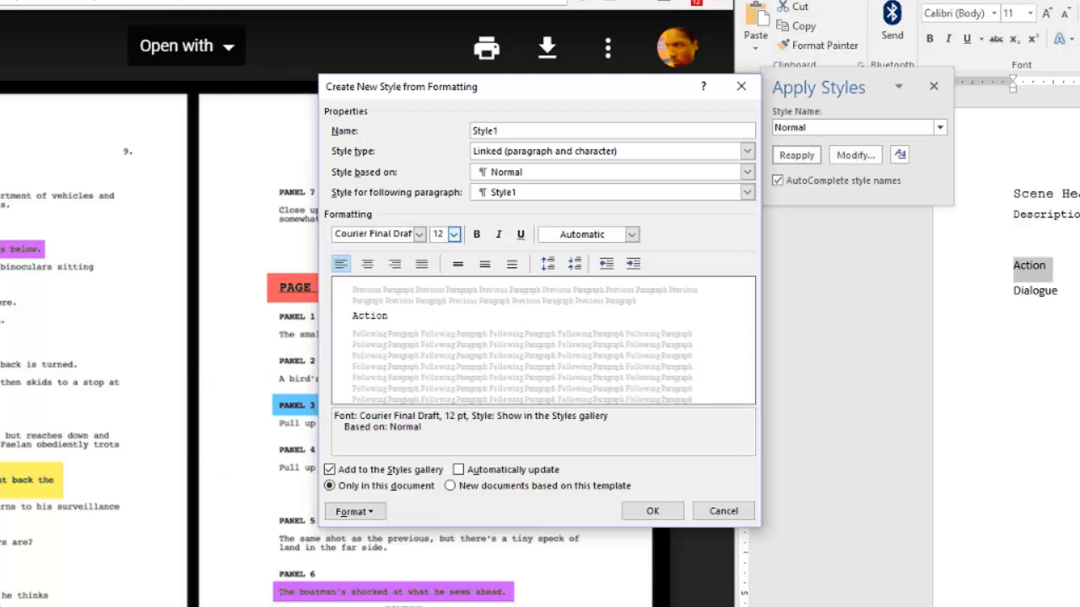
# Make the Action line's new style justified with 1.5 line spacing and let it update automatically.
pyautogui.click(422, 264)
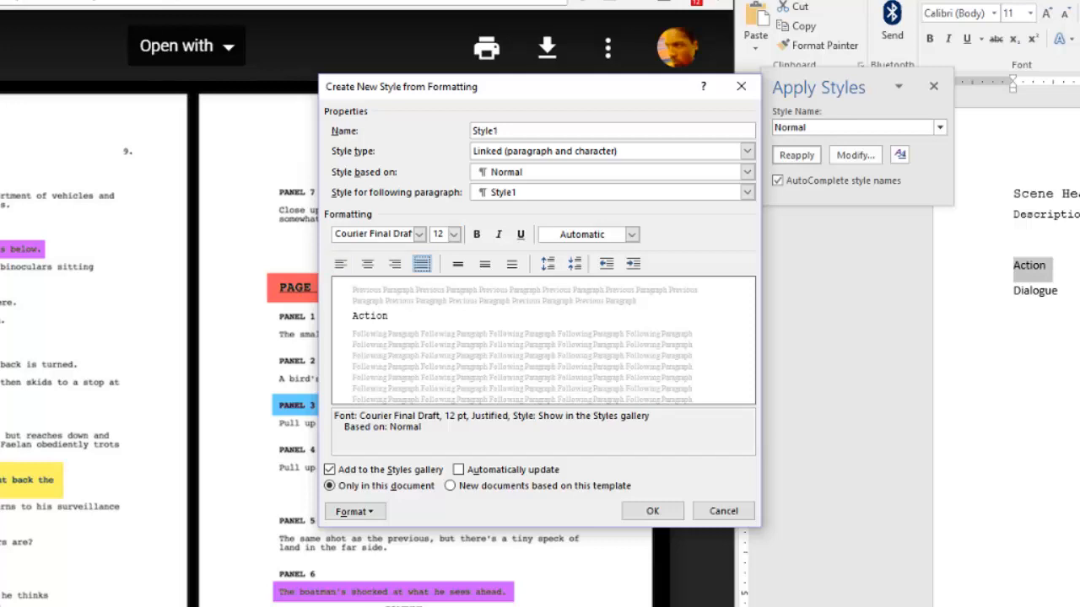
pyautogui.click(485, 264)
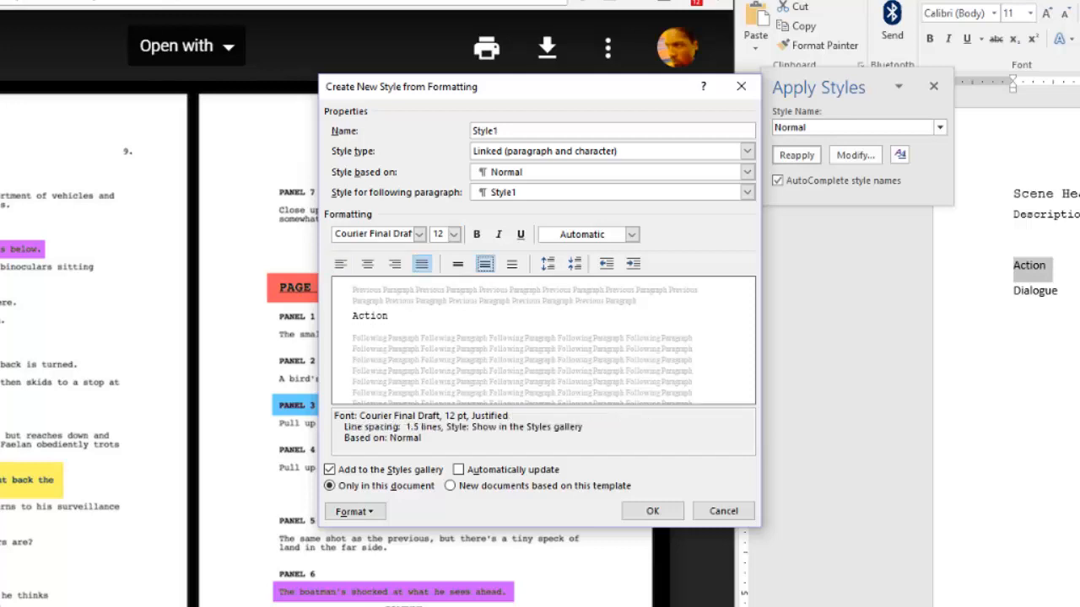
pyautogui.click(458, 470)
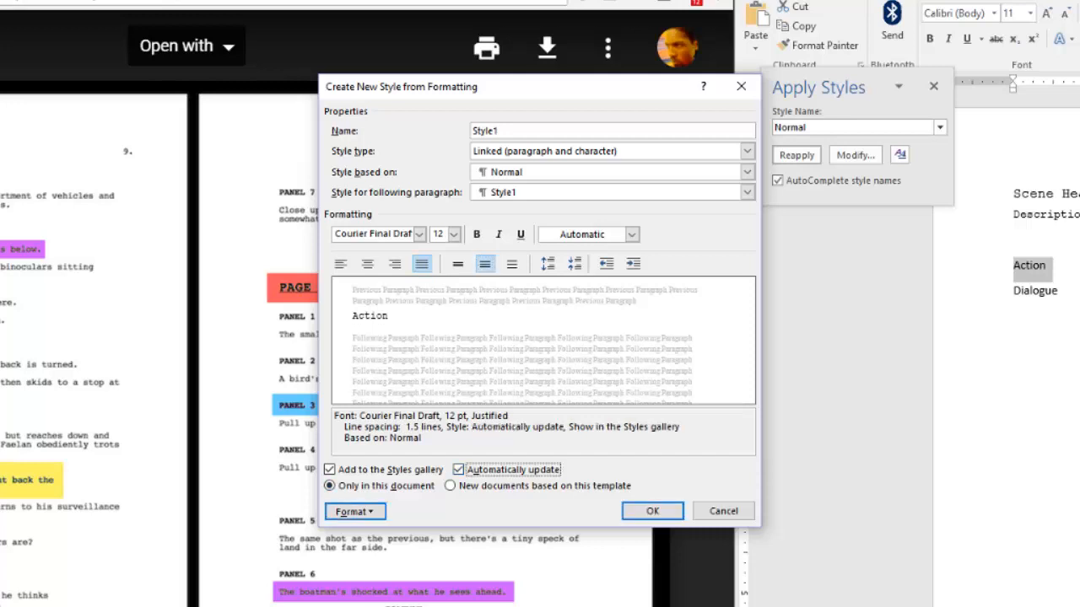
# Assign the shortcut Alt+Ctrl+Shift+A to the new style for the "Action" line and save the style.
pyautogui.click(354, 511)
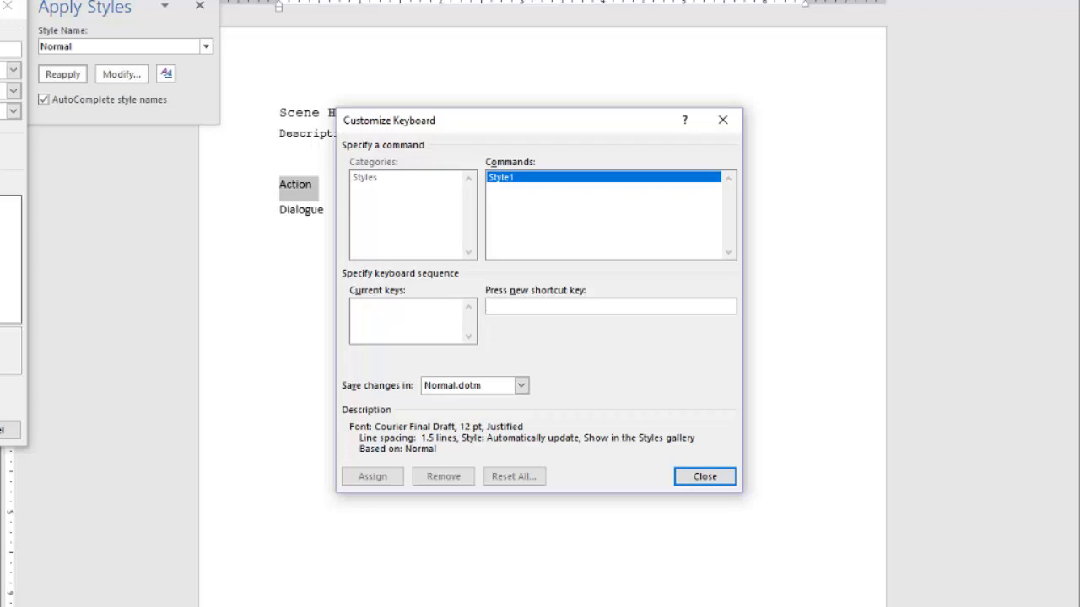
pyautogui.hotkey('ctrl', 'shift', 'alt', 'a')
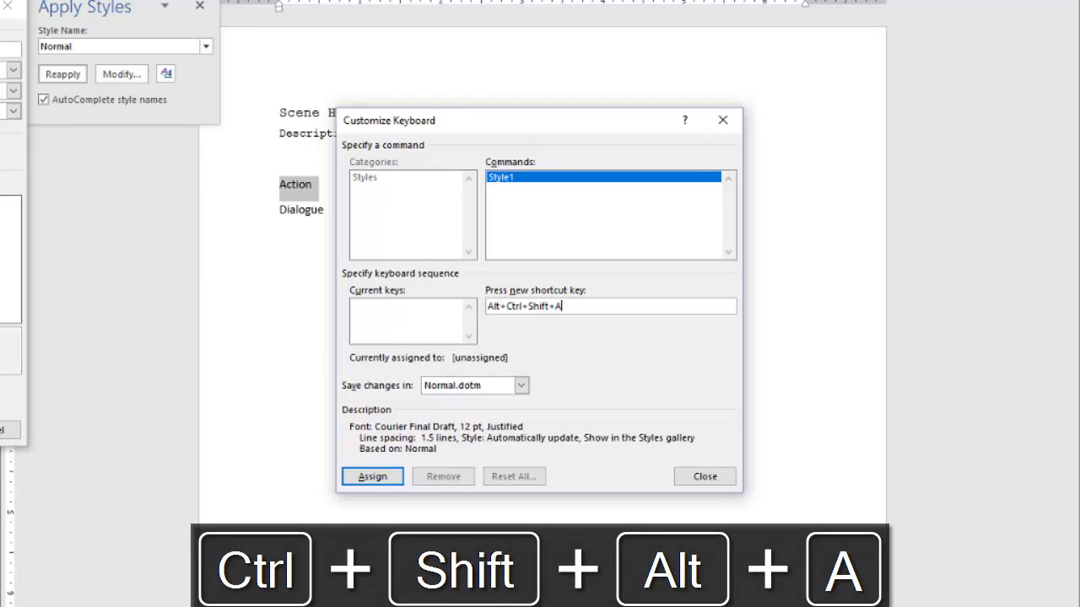
pyautogui.press('Return')
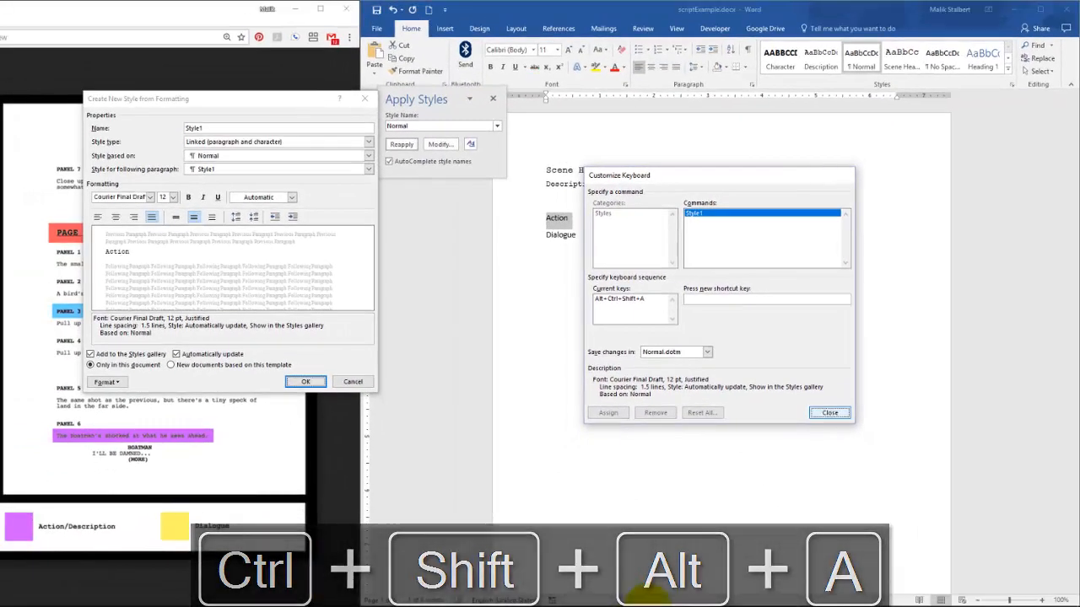
pyautogui.press('Return')
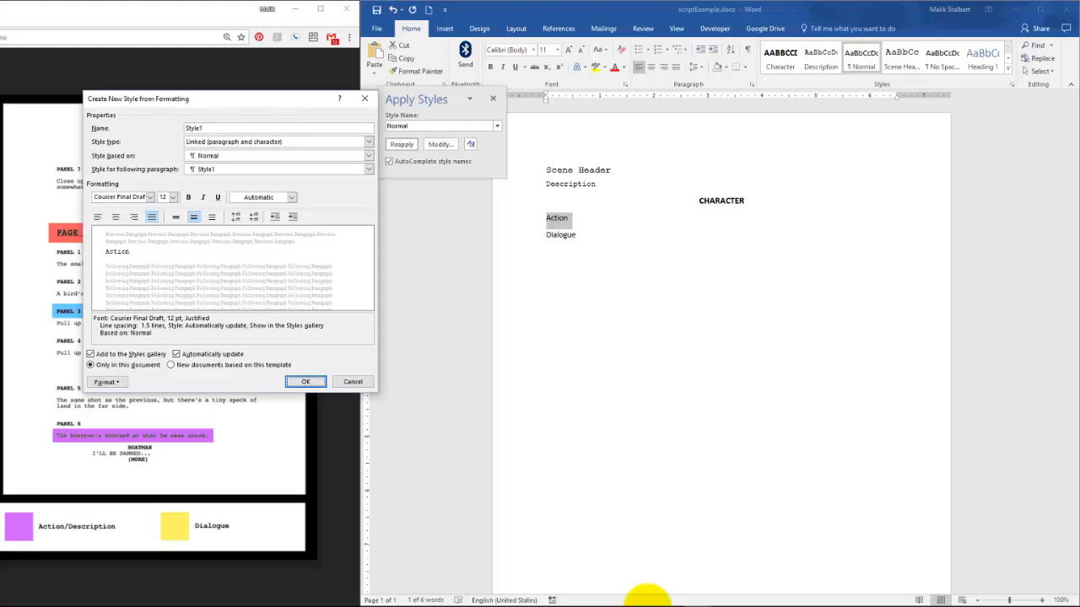
pyautogui.press('Return')
# Start a new style from the "Dialogue" line and name it Dialogue.
pyautogui.tripleClick(555, 234)
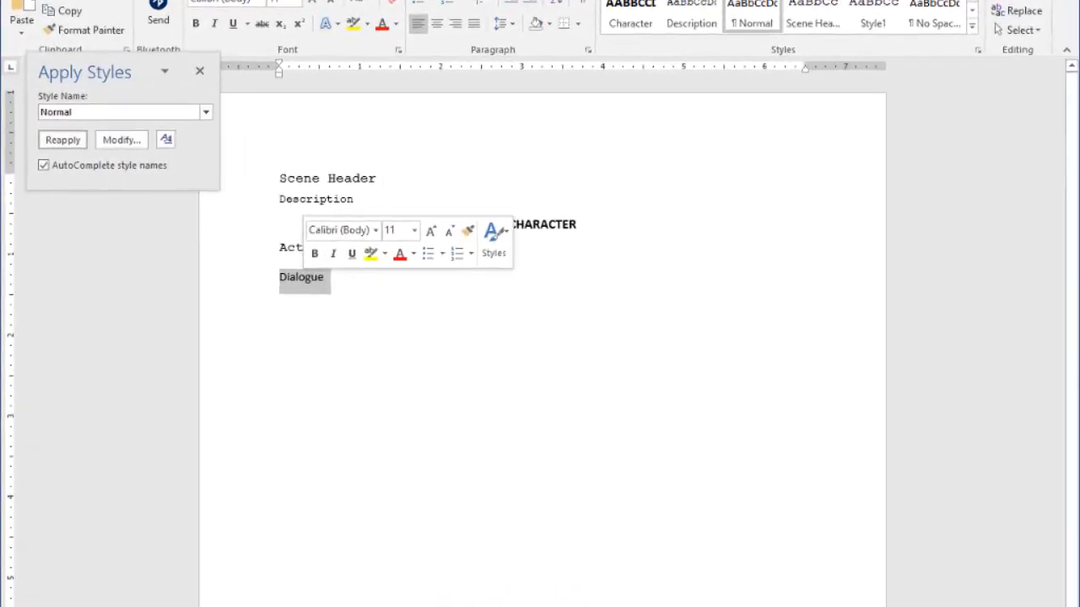
pyautogui.click(493, 241)
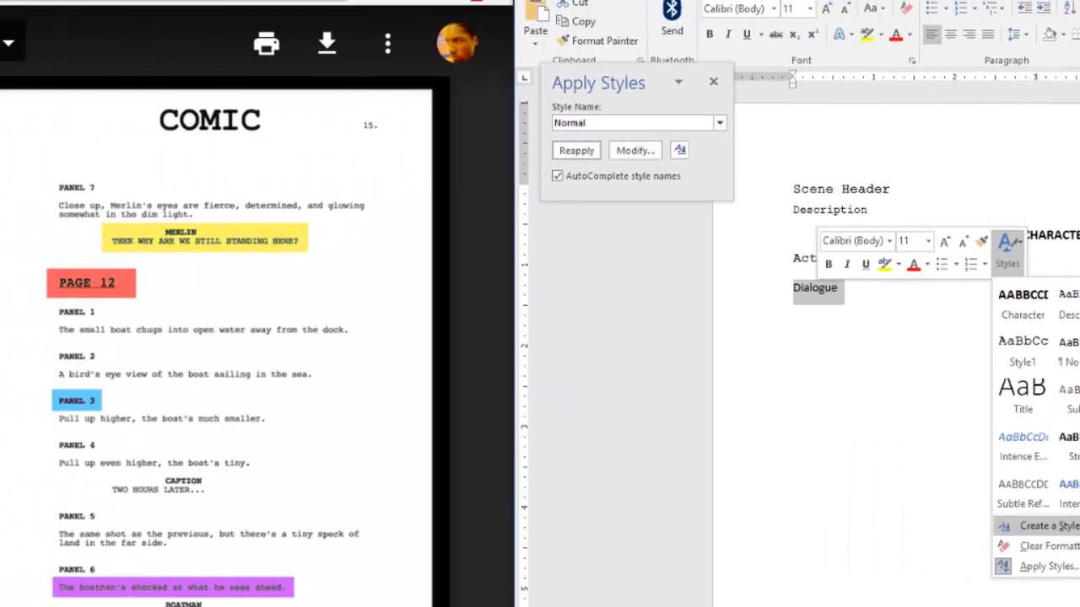
pyautogui.click(682, 518)
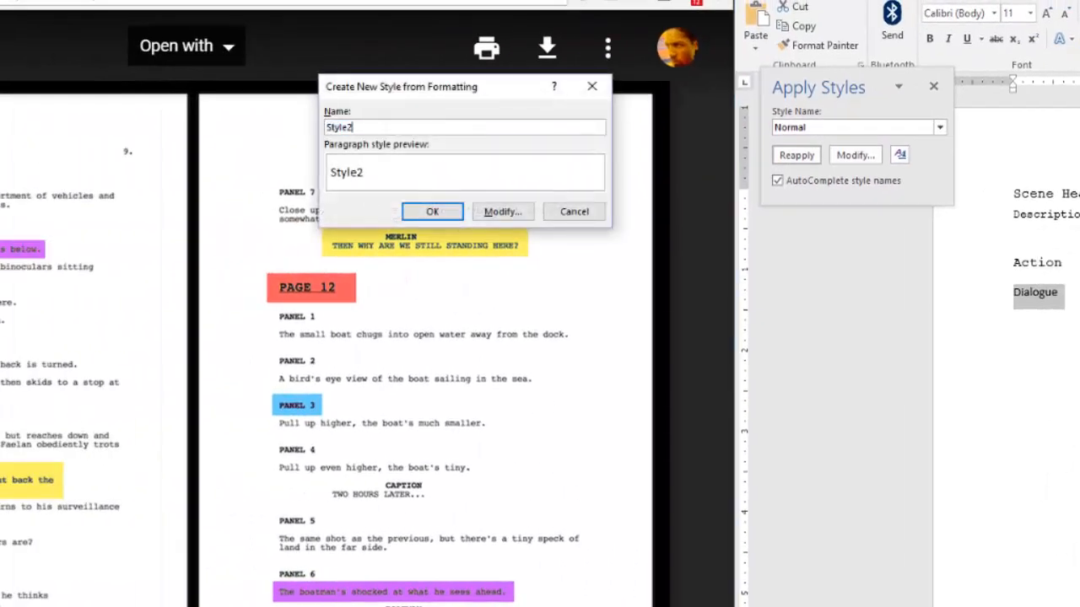
pyautogui.write('D')
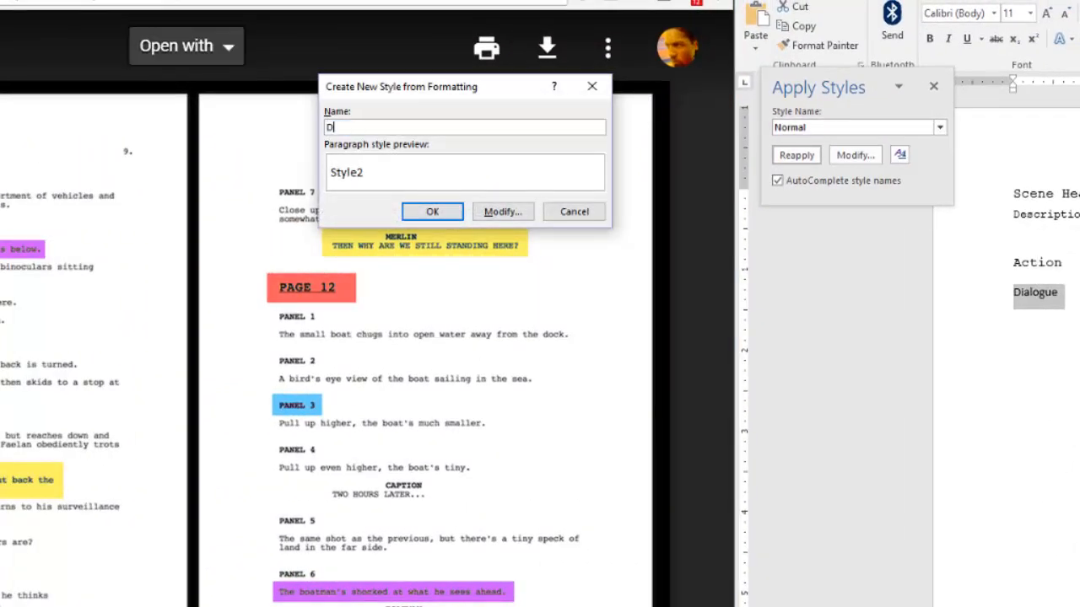
pyautogui.write('ialogu')
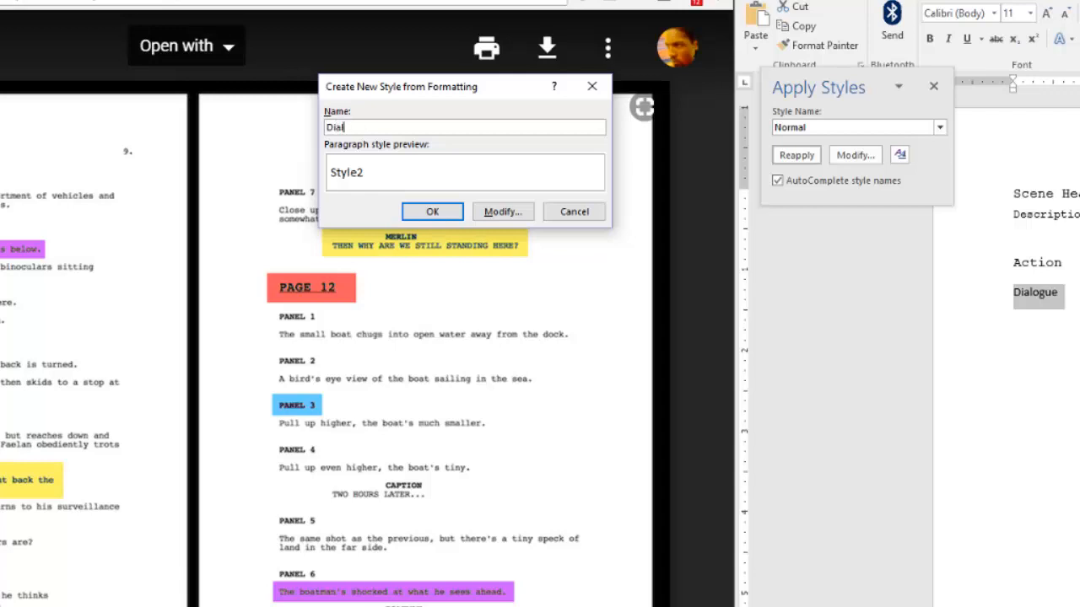
pyautogui.write('e')
# Give the Dialogue style a 2" left indent and a left tab stop at 2", and open its shortcut key settings.
pyautogui.click(503, 212)
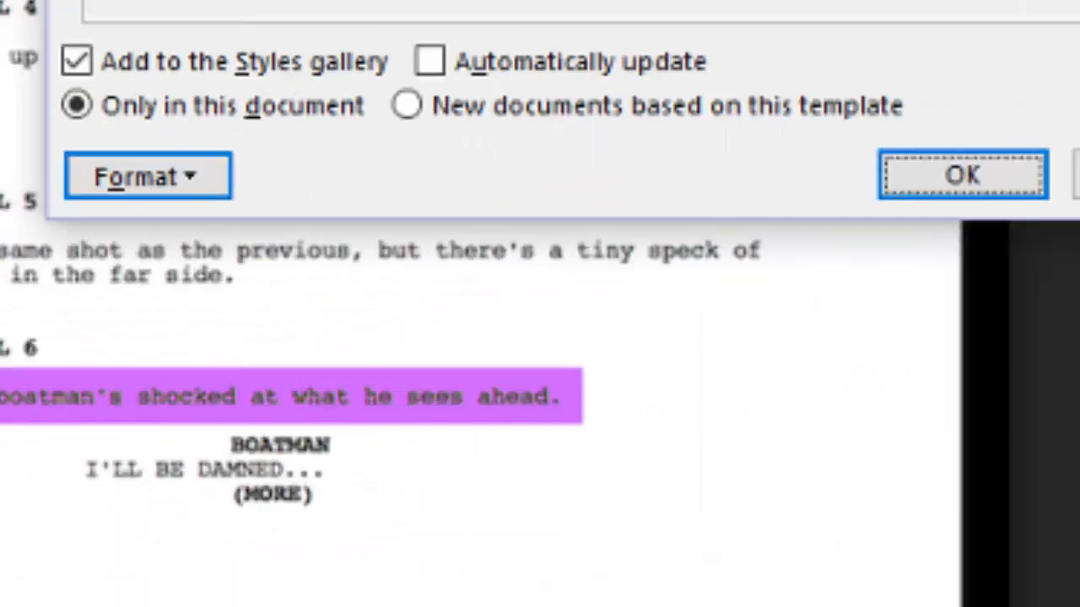
pyautogui.click(153, 171)
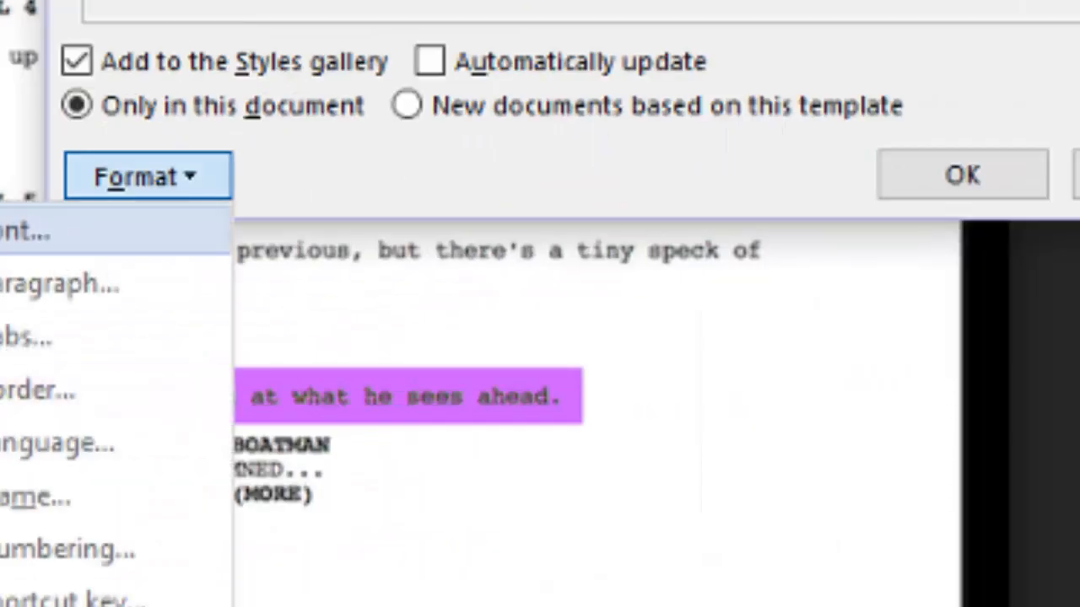
pyautogui.click(61, 285)
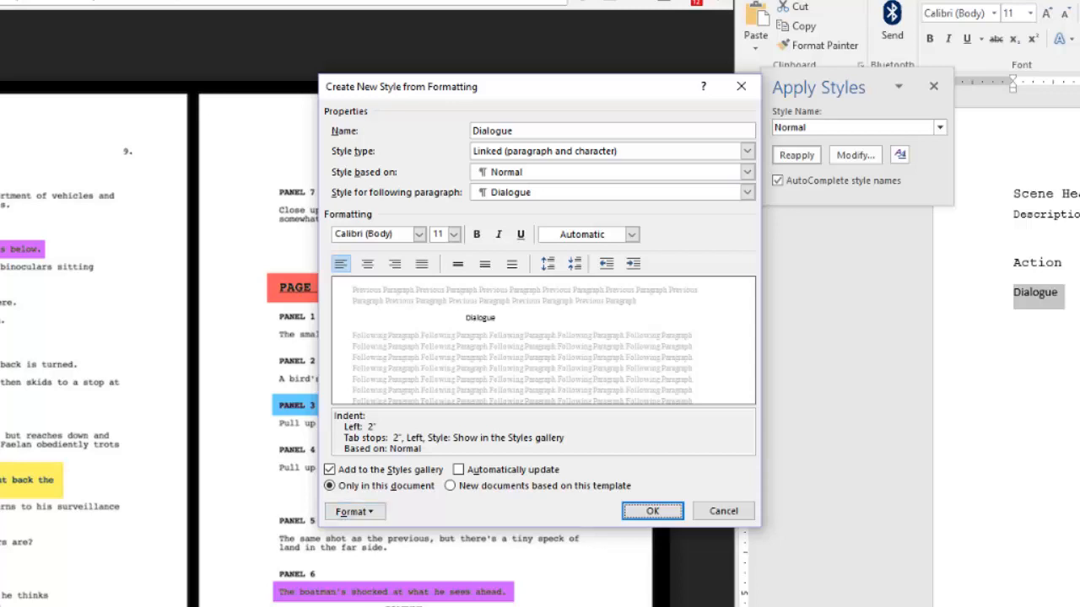
pyautogui.click(354, 511)
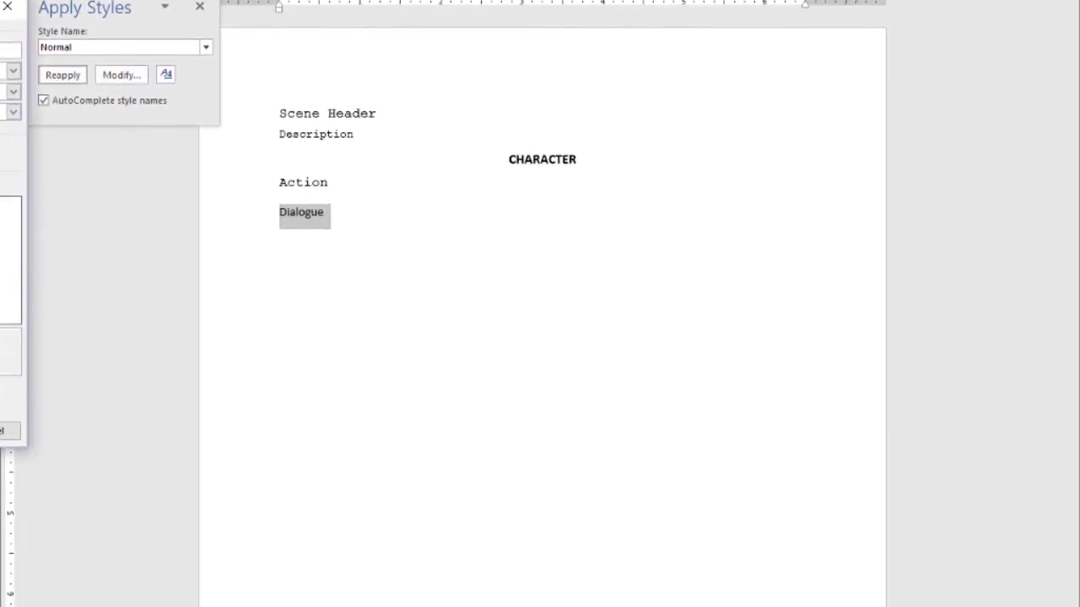
pyautogui.click(123, 606)
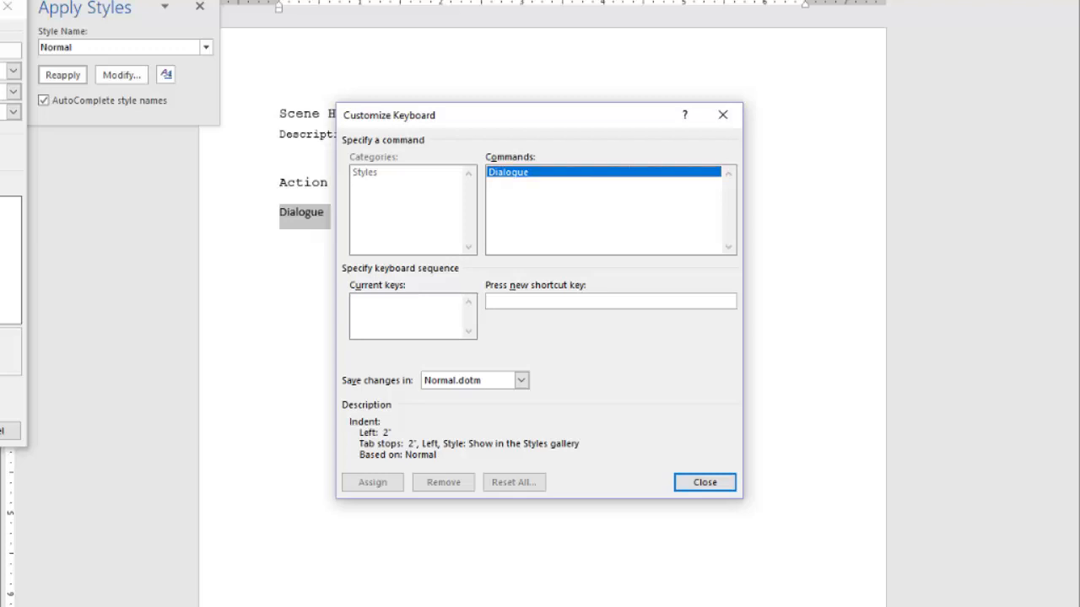
pyautogui.hotkey('ctrl', 'alt', 'capslock')
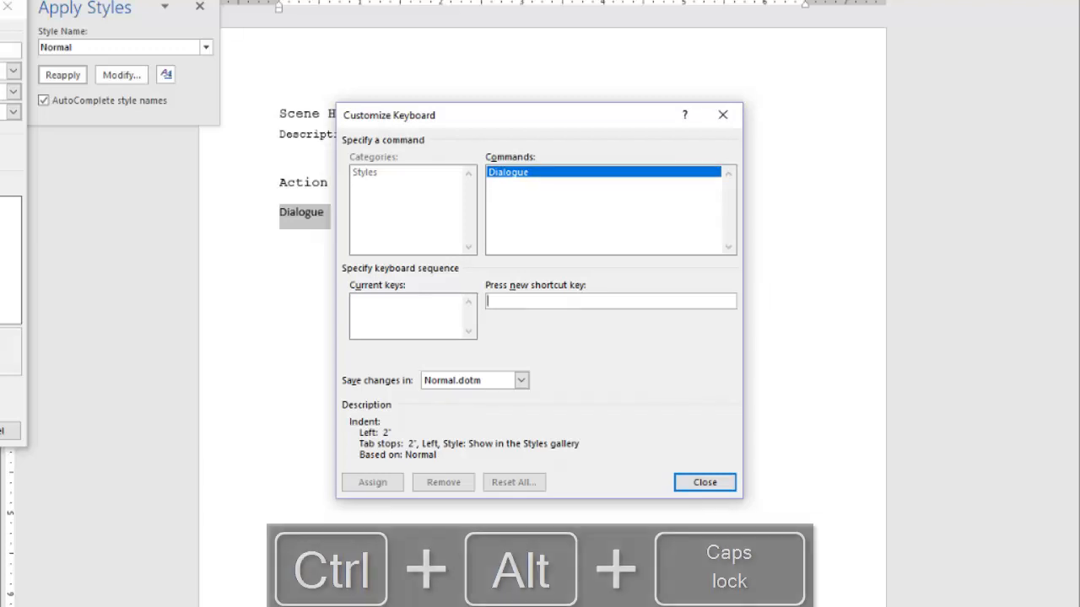
pyautogui.hotkey('ctrl', 'shift', 'alt', 'd')
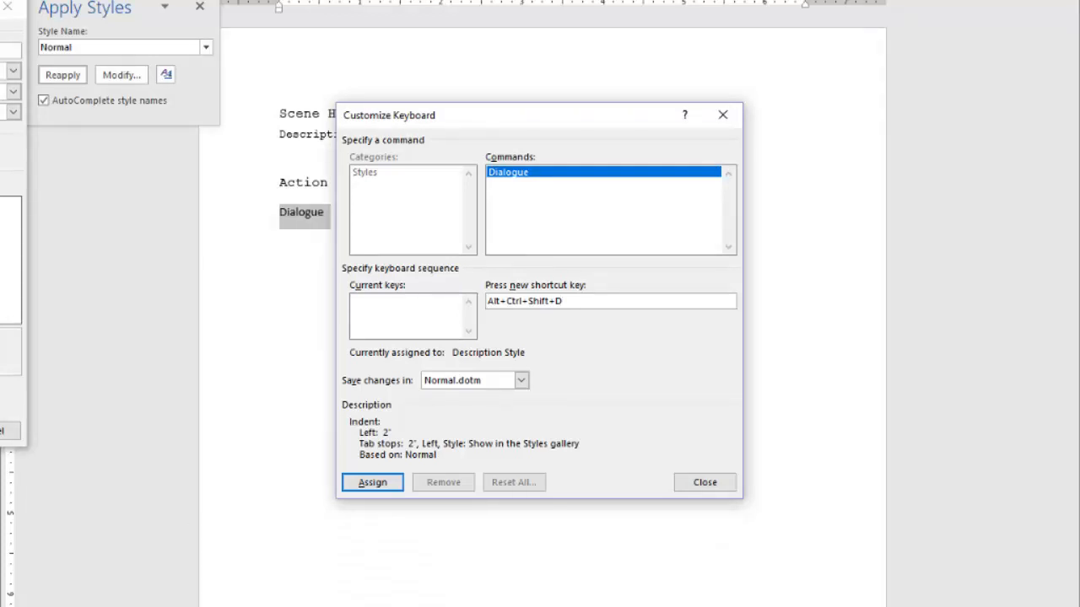
pyautogui.hotkey('ctrl', 'shift', 'alt', 'd')
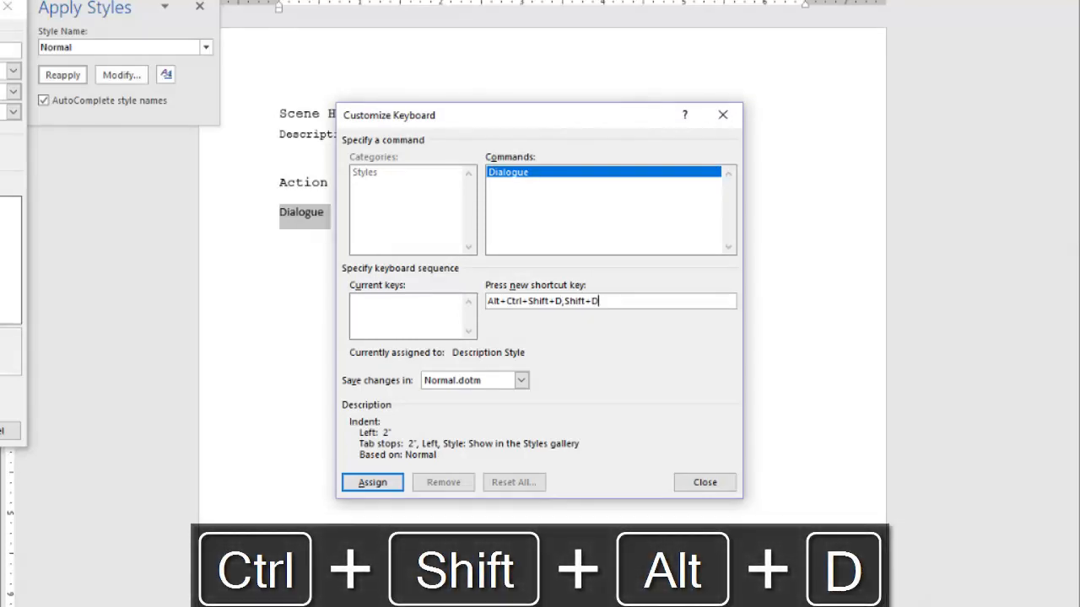
pyautogui.moveTo(600, 301); pyautogui.dragTo(570, 301)
pyautogui.press('BackSpace')
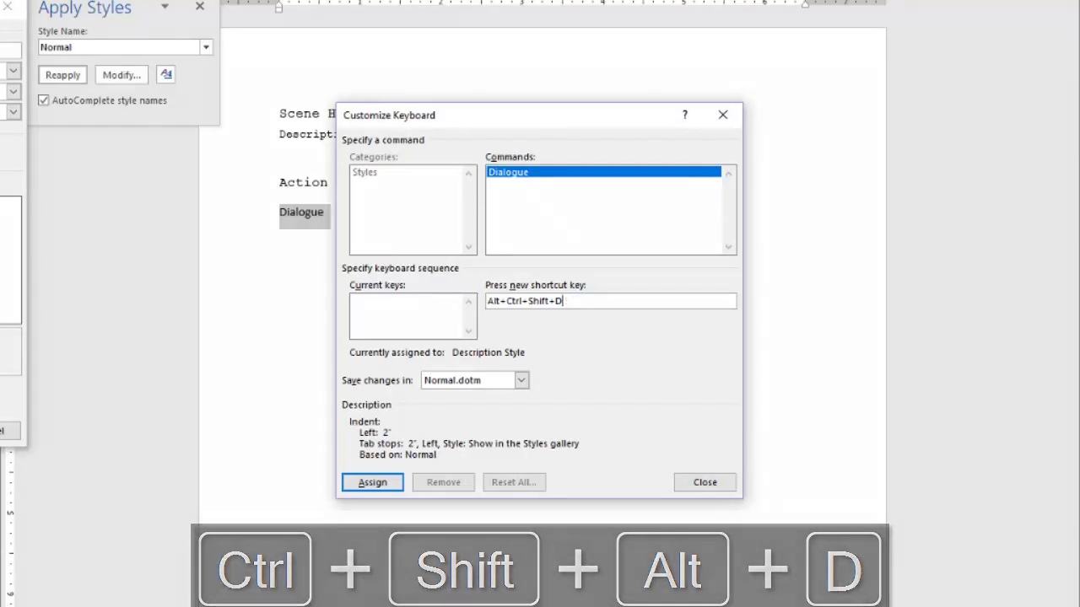
pyautogui.press('BackSpace')
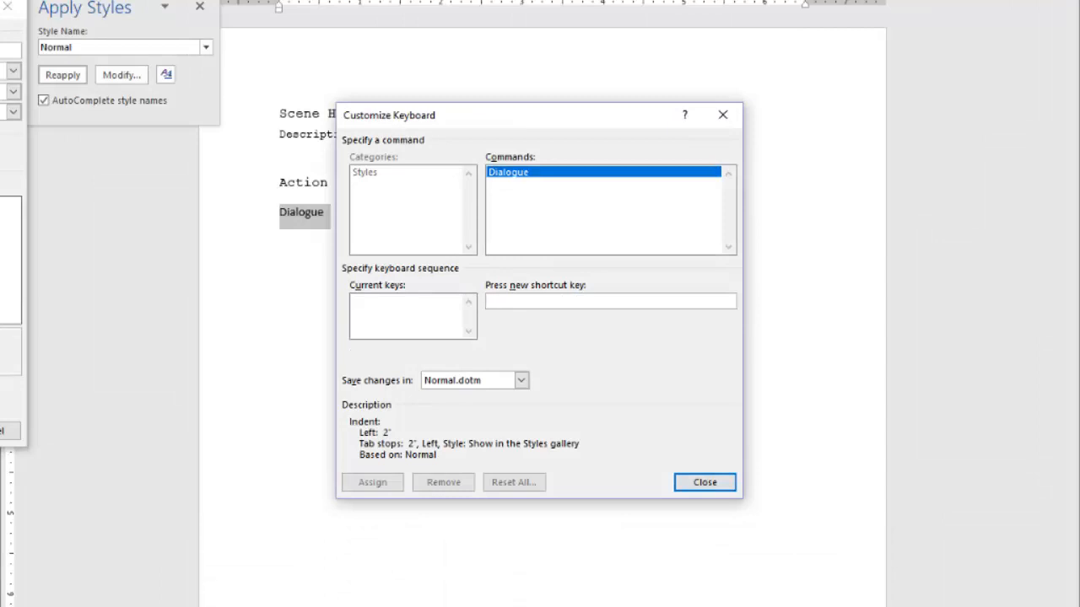
# Assign the shortcut Alt+Ctrl+Shift+E to the Dialogue style and save the style.
pyautogui.hotkey('ctrl', 'shift', 'alt', 'e')
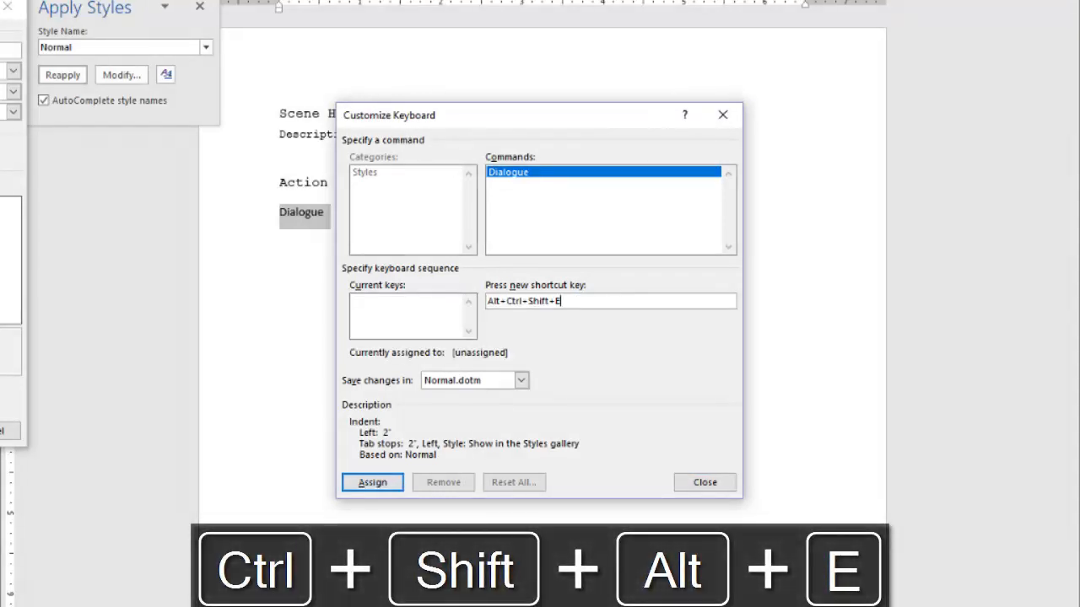
pyautogui.click(373, 482)
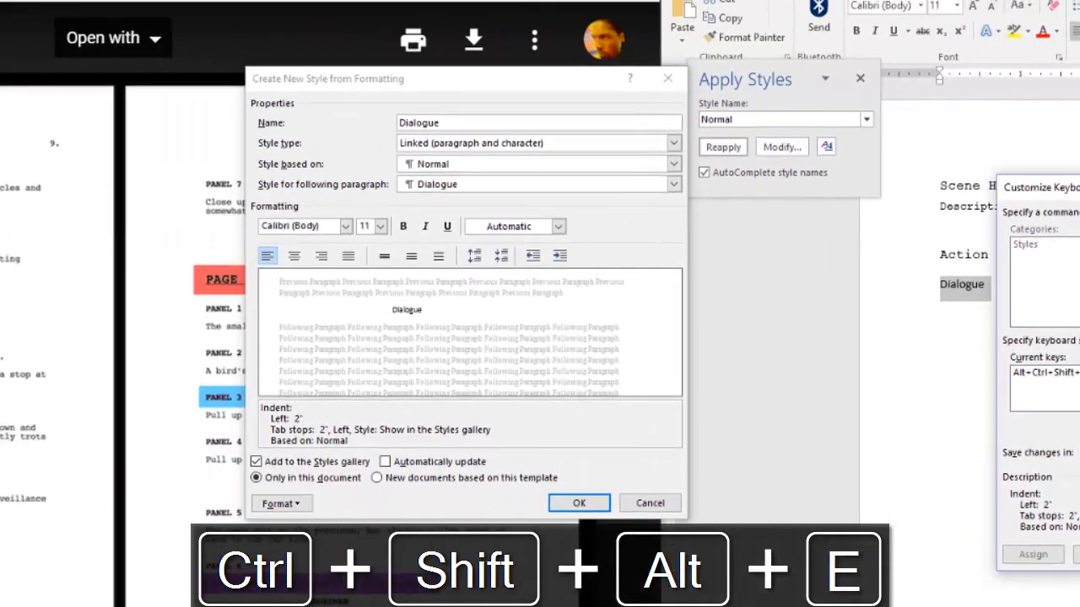
pyautogui.press('Escape')
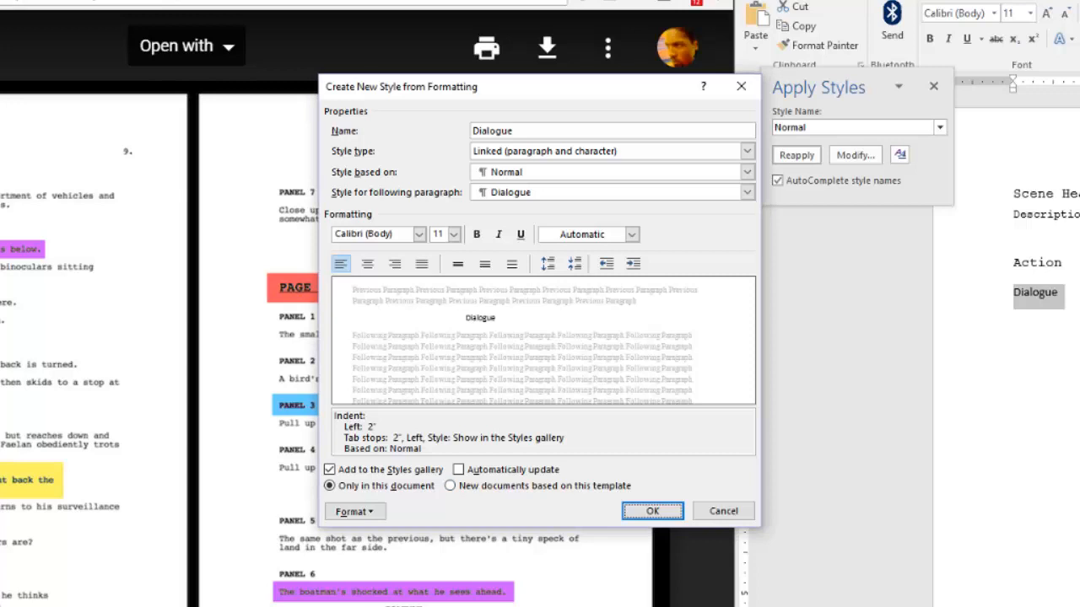
pyautogui.press('Return')
# Close the Apply Styles pane and replace the "Scene Header" text in the document with "ext / int".
pyautogui.click(1073, 194)
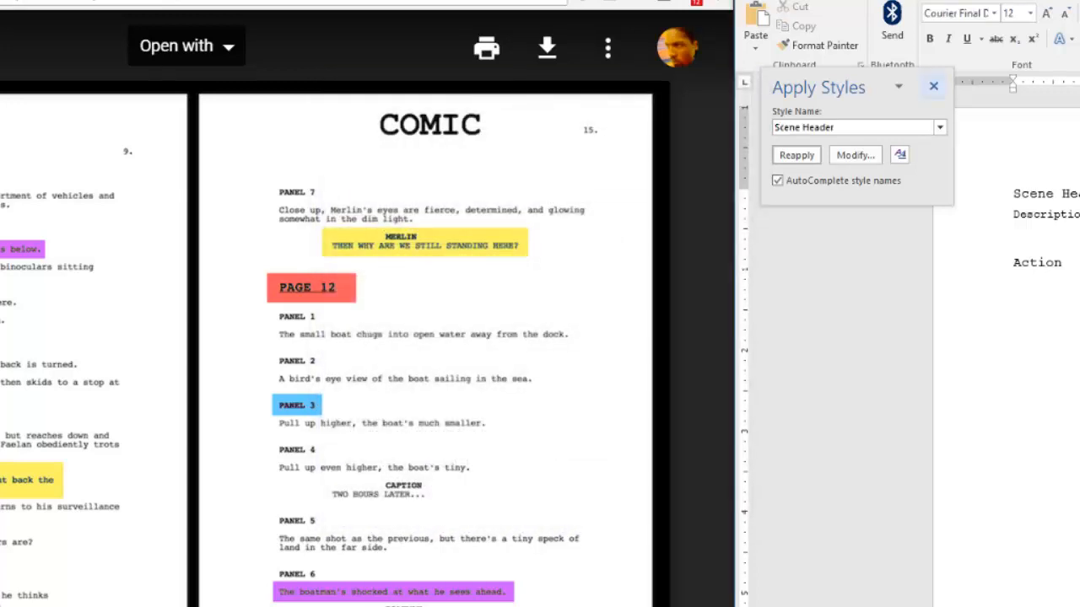
pyautogui.click(933, 86)
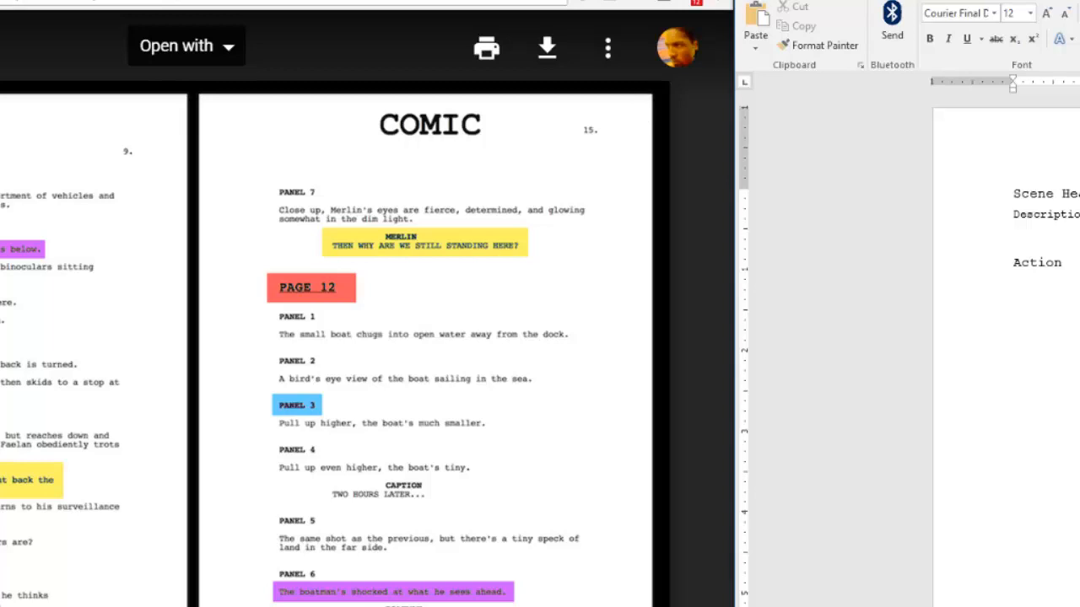
pyautogui.click(982, 198)
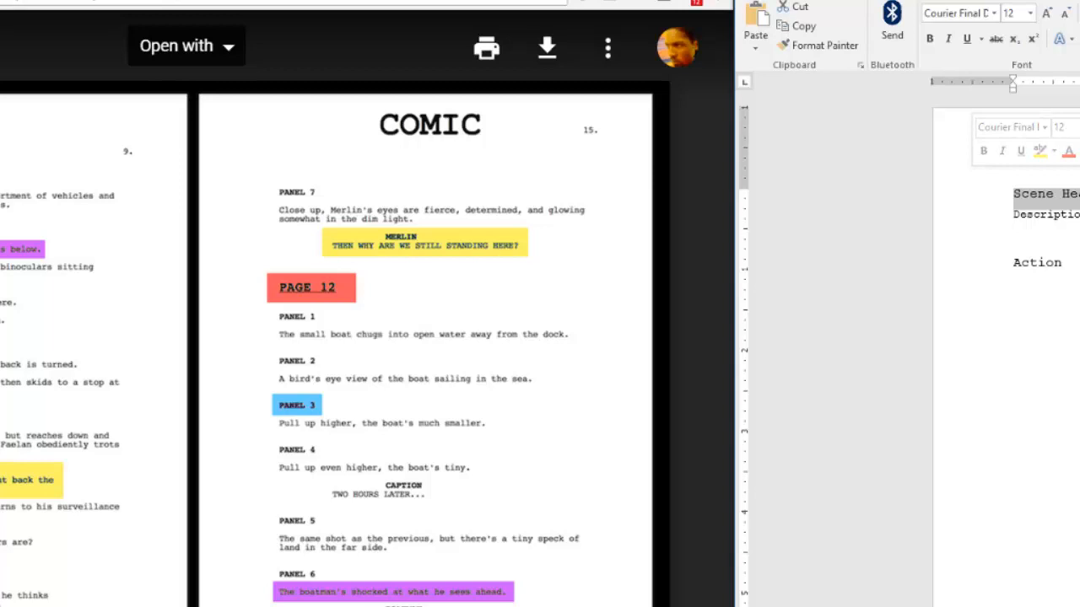
pyautogui.write('ext ')
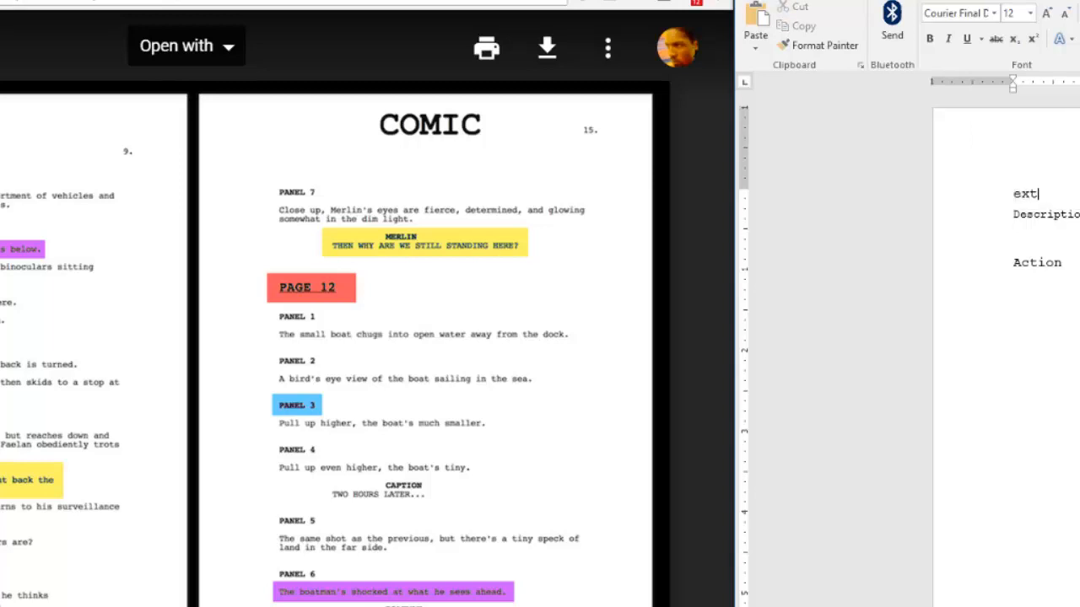
pyautogui.write('/ int')
# Delete all the sample text from the document's first line, keeping the empty scene header paragraph.
pyautogui.press('Left')
pyautogui.press('Left')
pyautogui.press('Left')
pyautogui.press('Left')
pyautogui.press('Left')
pyautogui.press('Left')
pyautogui.press('Left')
pyautogui.press('Left')
pyautogui.press('Left')
pyautogui.press('Right')
pyautogui.press('Right')
pyautogui.press('Right')
pyautogui.press('Right')
pyautogui.press('Left')
pyautogui.press('Left')
pyautogui.press('Left')
pyautogui.press('Right')
pyautogui.press('Right')
pyautogui.press('Left')
pyautogui.press('Right')
pyautogui.press('Right')
pyautogui.press('Right')
pyautogui.press('Right')
pyautogui.press('Delete')
pyautogui.press('Delete')
pyautogui.press('Delete')
pyautogui.press('Delete')
pyautogui.press('Delete')
pyautogui.press('BackSpace')
pyautogui.press('BackSpace')
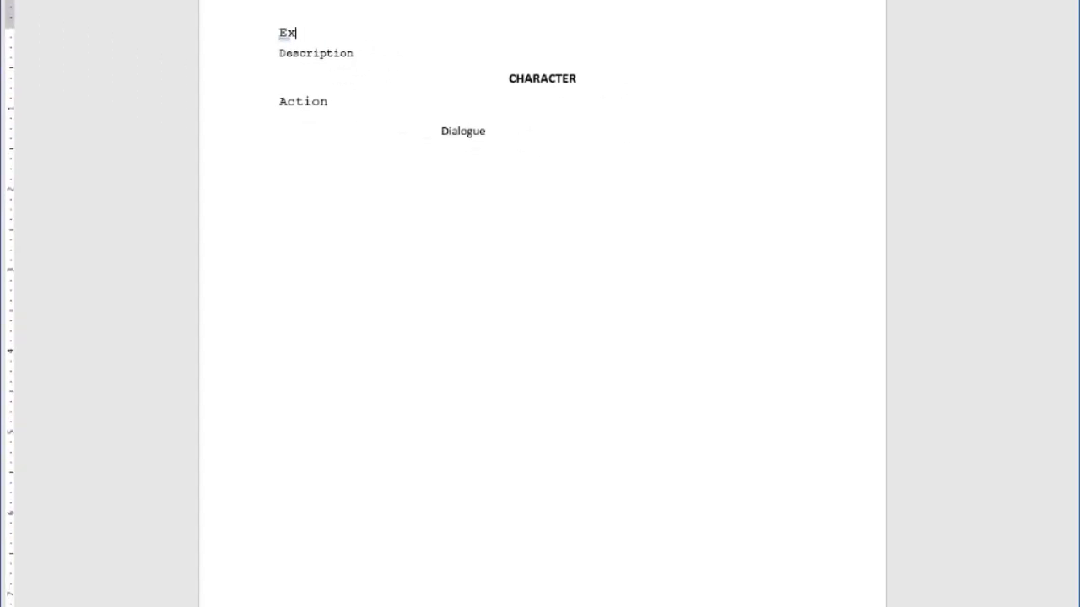
pyautogui.write('t')
pyautogui.press('BackSpace')
pyautogui.press('BackSpace')
pyautogui.press('BackSpace')
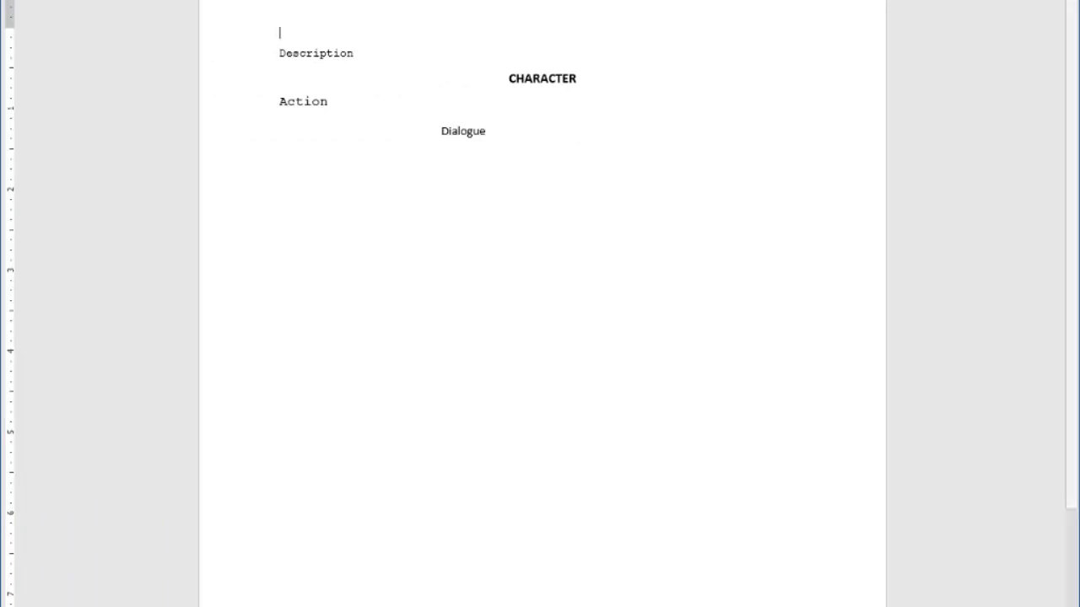
pyautogui.press('super')
pyautogui.press('super')
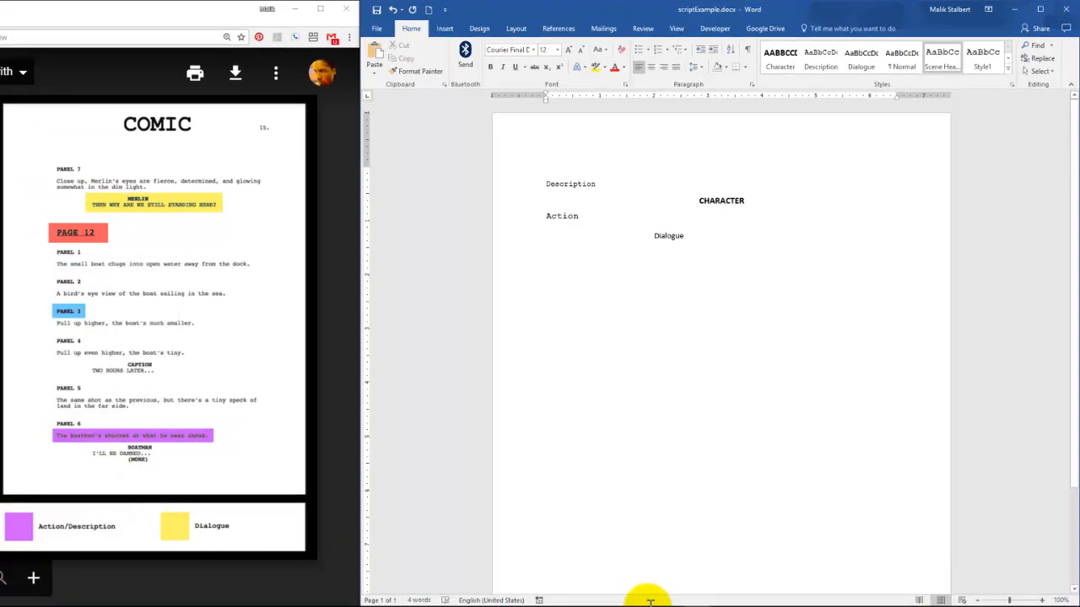
# Restore the deleted scene header text on the first line and shorten it to "Ext".
pyautogui.hotkey('ctrl', 'z')
pyautogui.write('| int')
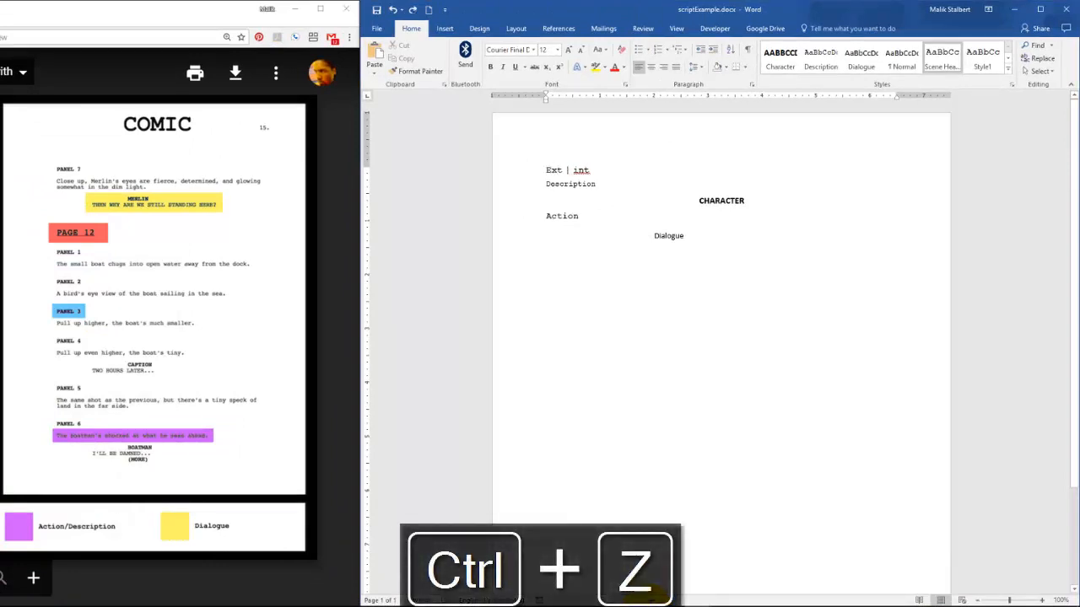
pyautogui.press('BackSpace')
pyautogui.press('BackSpace')
pyautogui.press('BackSpace')
pyautogui.hotkey('ctrl', 'z')
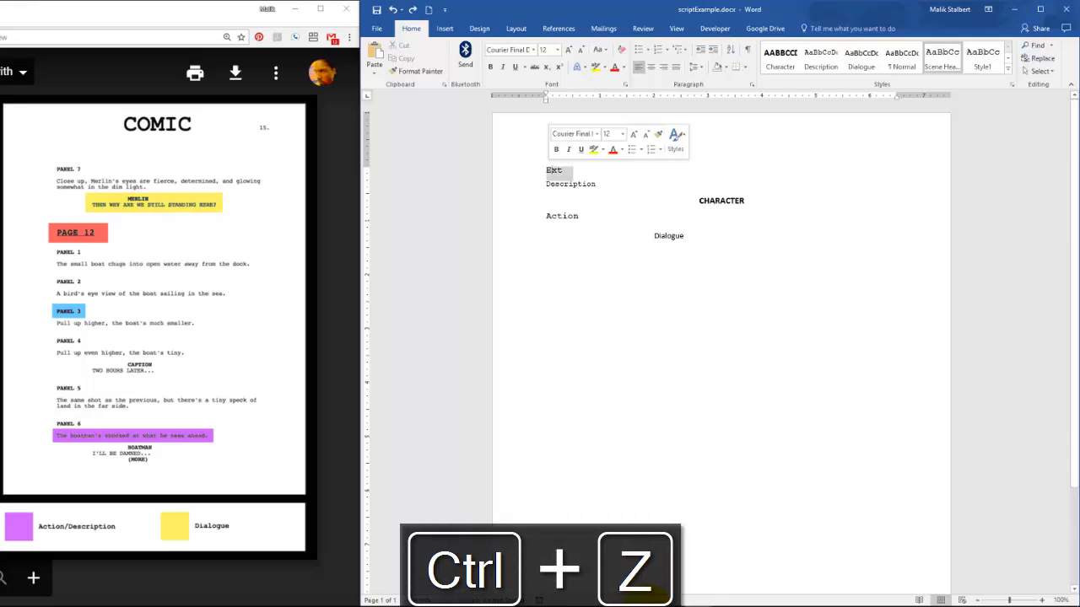
# Modify the Scene Header style so its font uses All caps, and save the style.
pyautogui.click(676, 142)
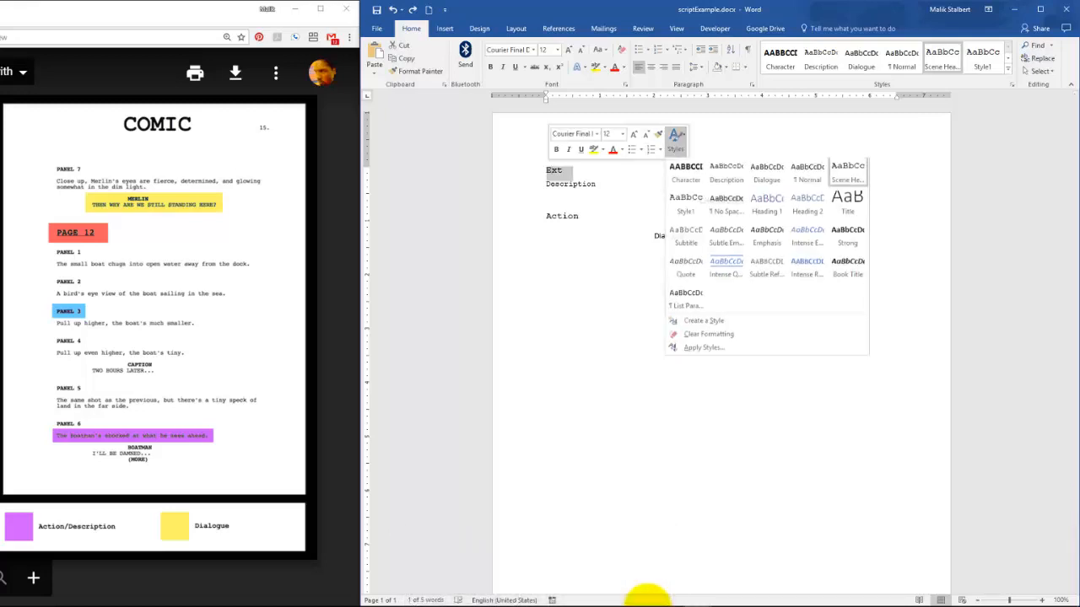
pyautogui.click(704, 351)
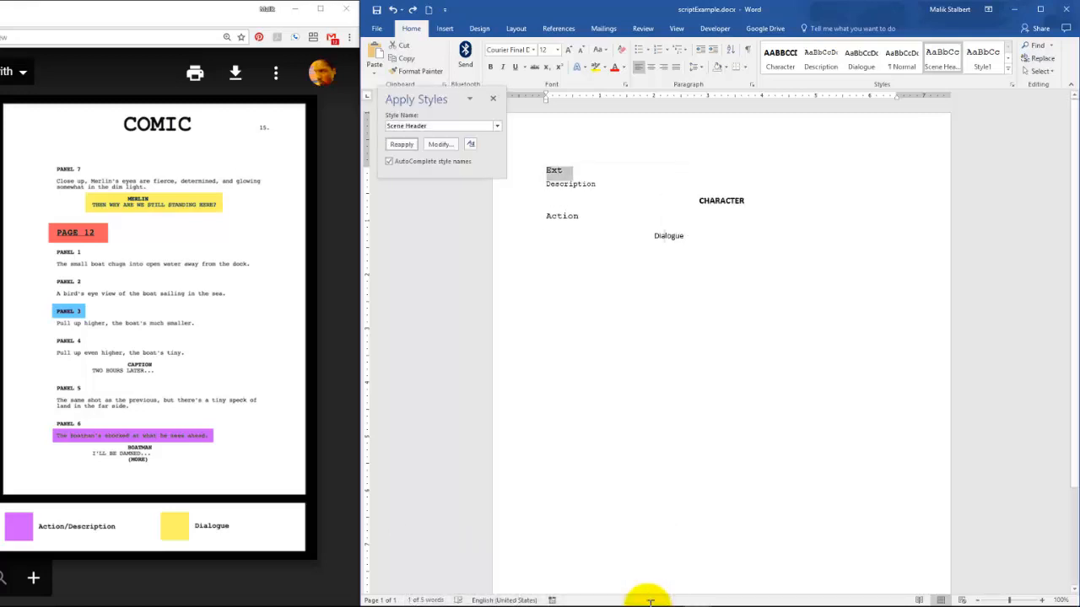
pyautogui.click(441, 145)
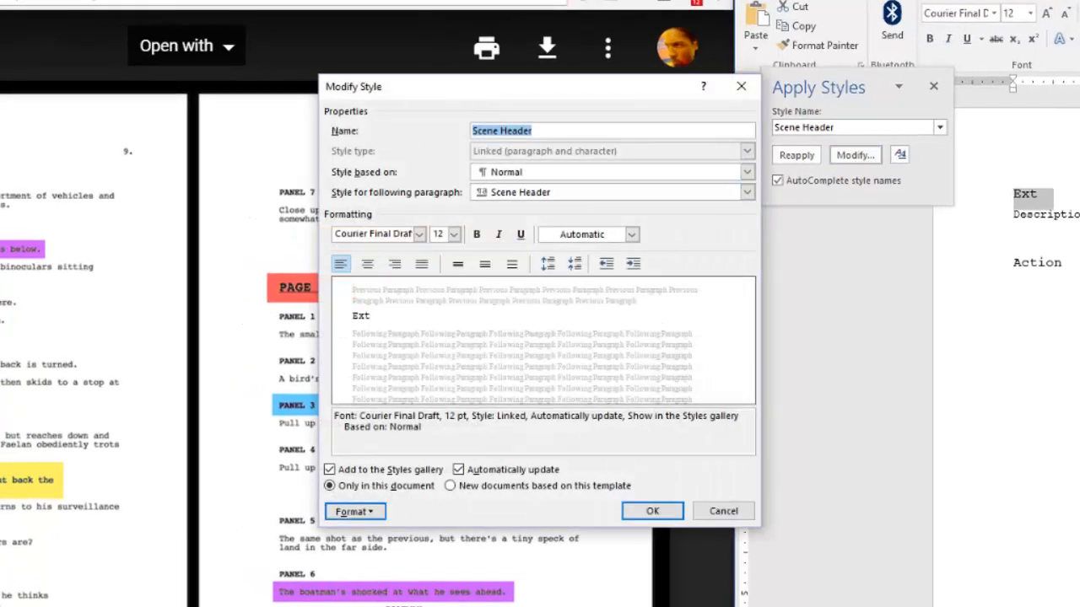
pyautogui.click(354, 511)
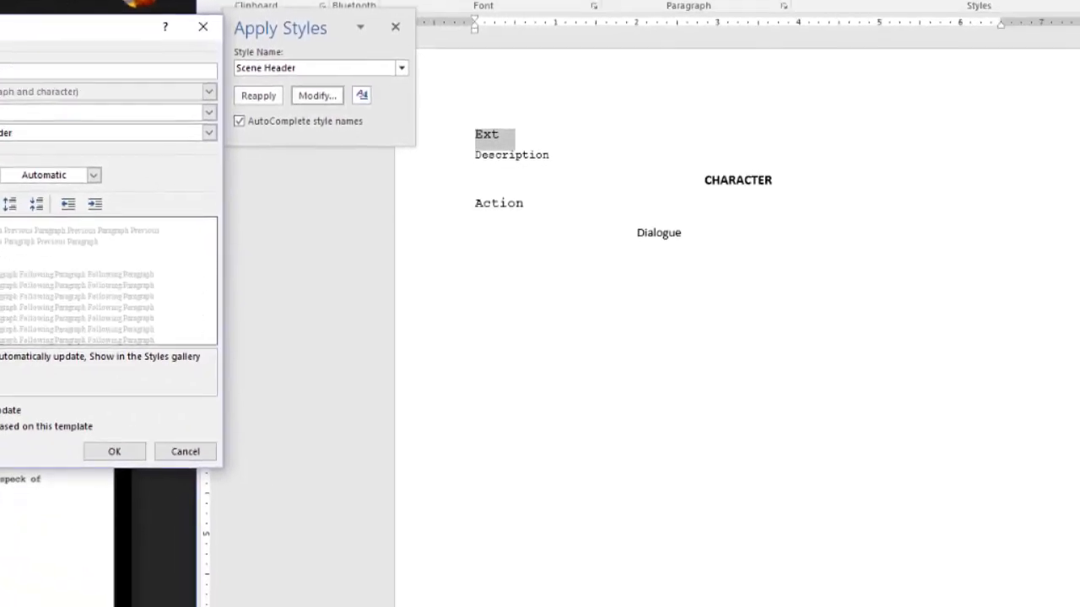
pyautogui.click(305, 532)
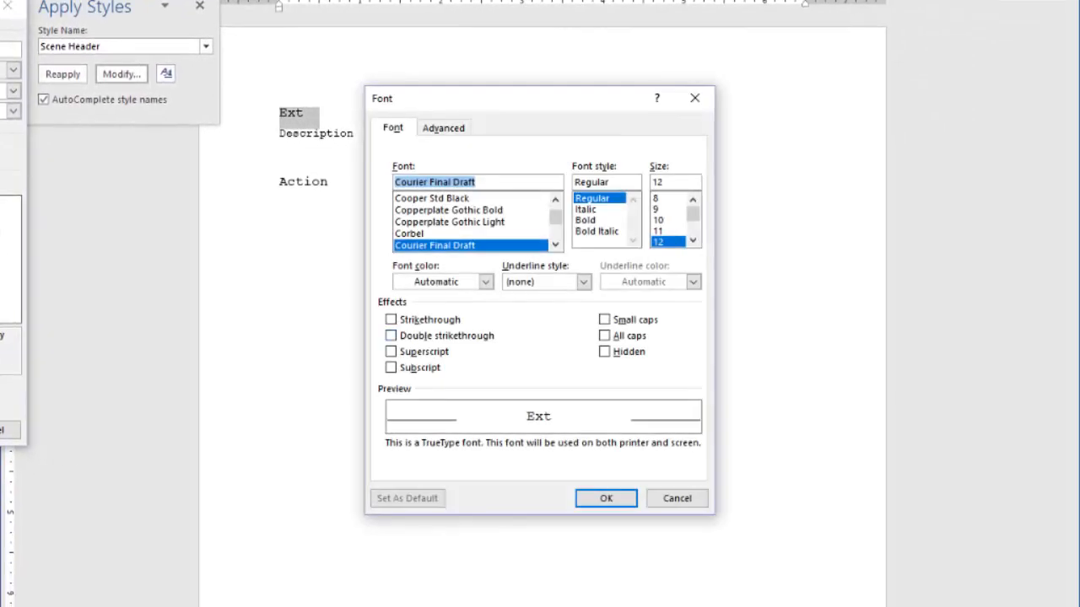
pyautogui.click(604, 336)
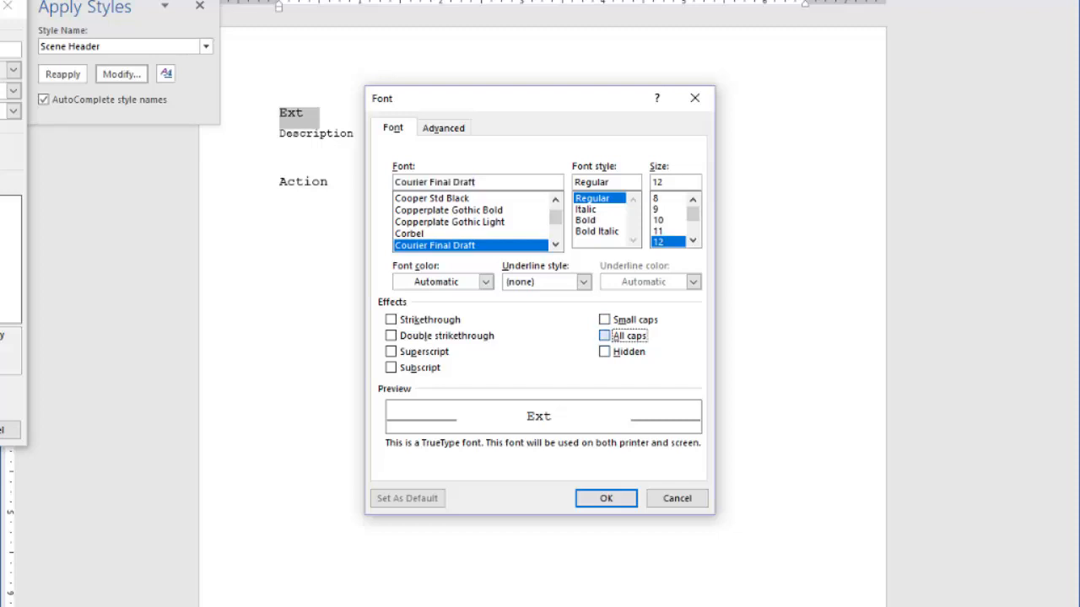
pyautogui.click(606, 498)
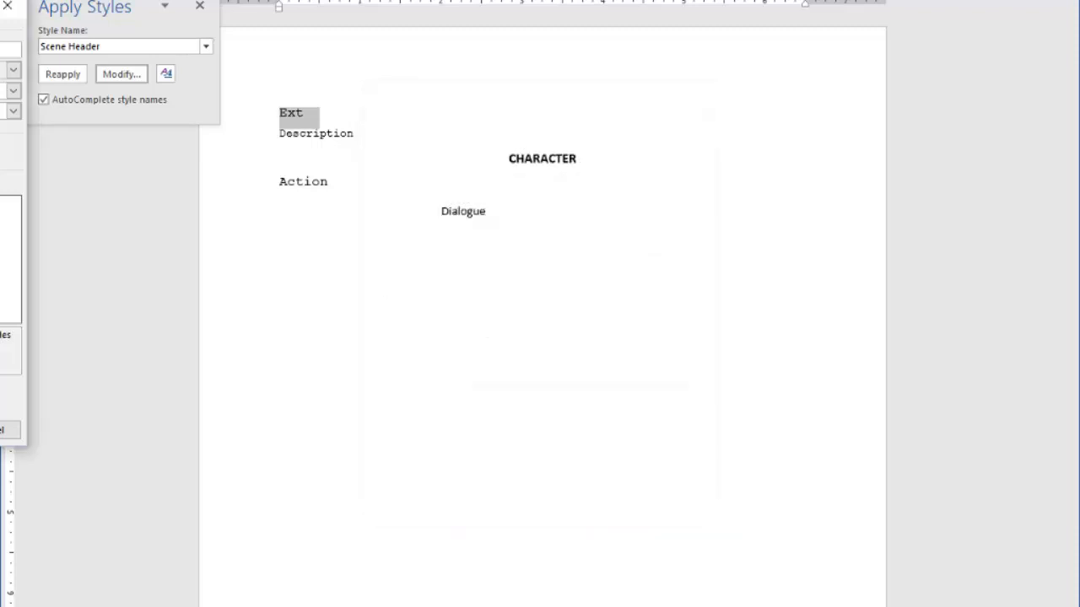
pyautogui.press('Return')
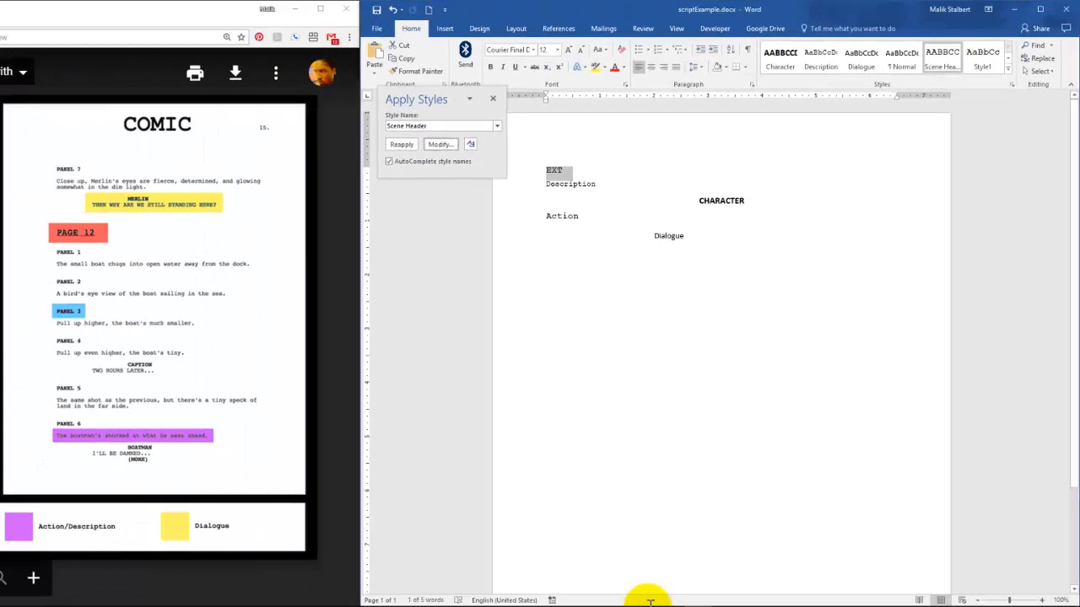
# Complete the scene header line to read "EXT. MOON BASE - MID DAY".
pyautogui.click(313, 113)
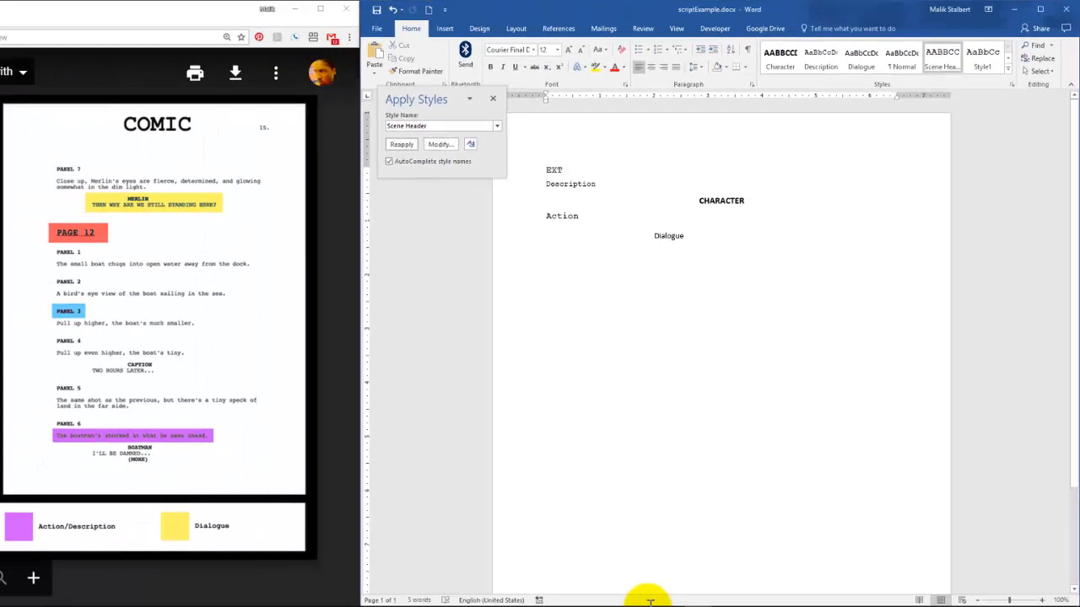
pyautogui.press('BackSpace')
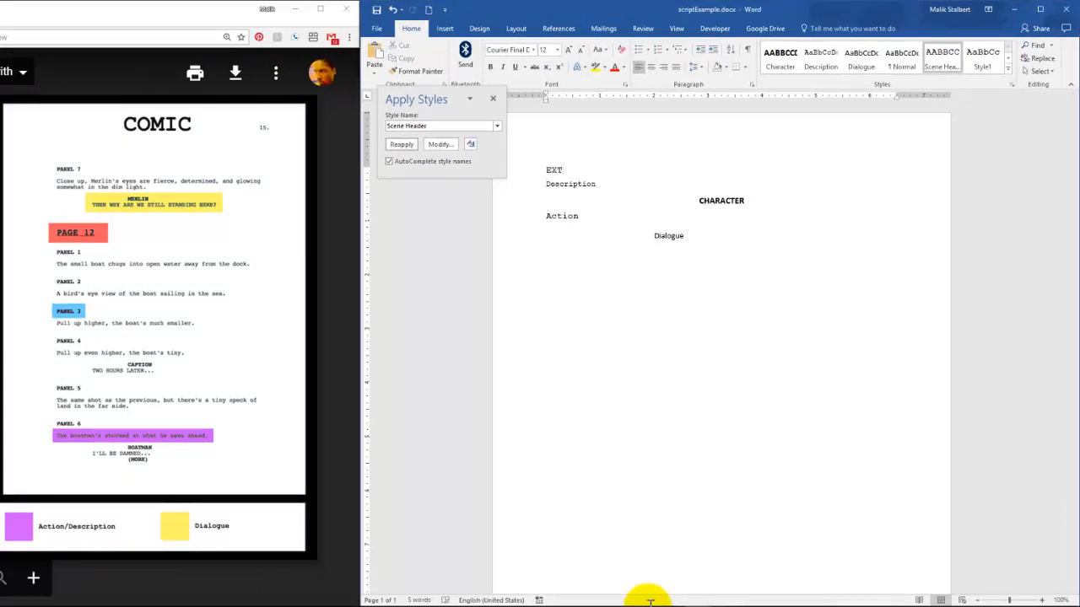
pyautogui.write('.')
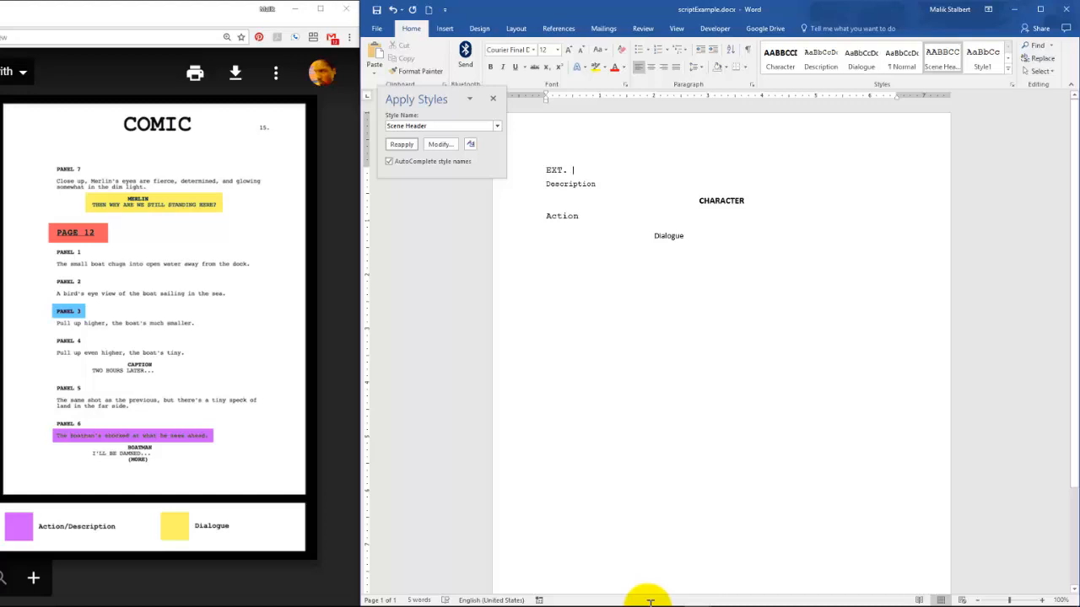
pyautogui.write('MOON ')
pyautogui.write('BASE')
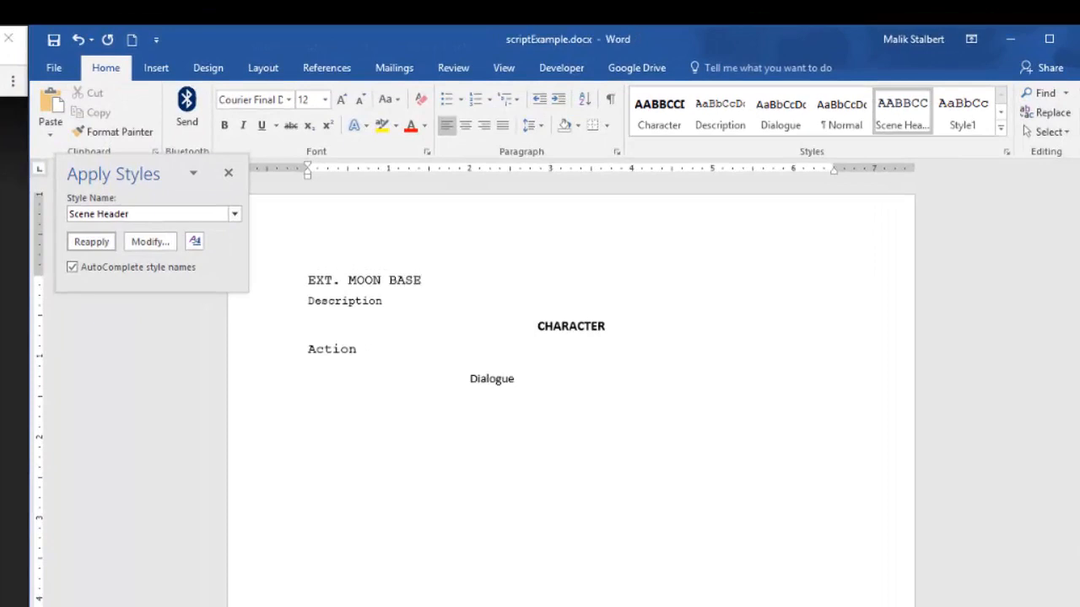
pyautogui.write(' -')
pyautogui.write('MID DAY')
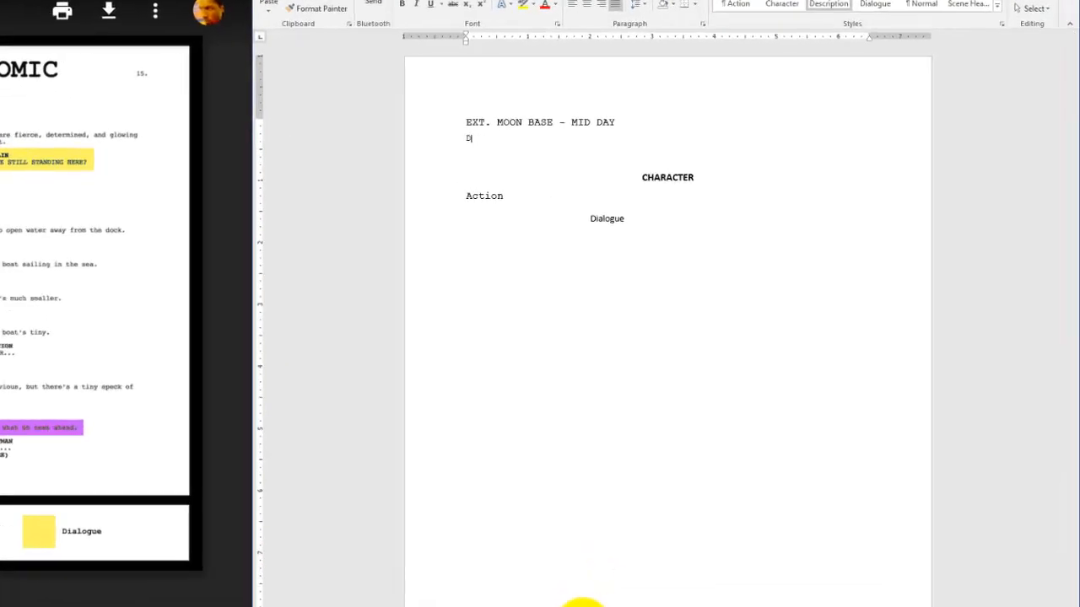
# Begin the description paragraph under the scene header with "Distressed ivory walls".
pyautogui.write('ia')
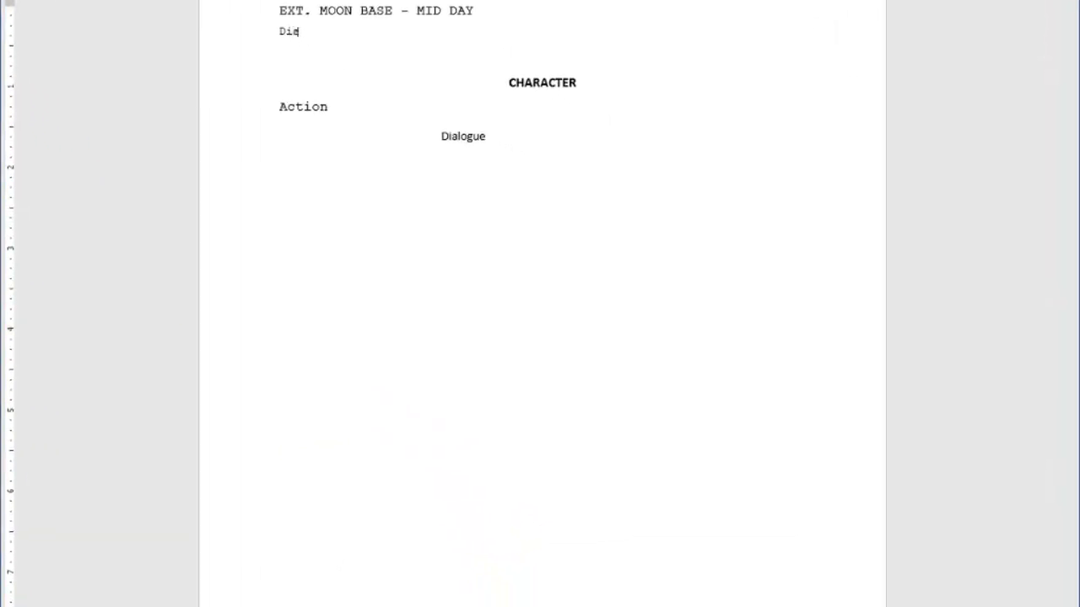
pyautogui.write('treds')
pyautogui.press('BackSpace')
pyautogui.press('BackSpace')
pyautogui.write('ssed ivory walls ')
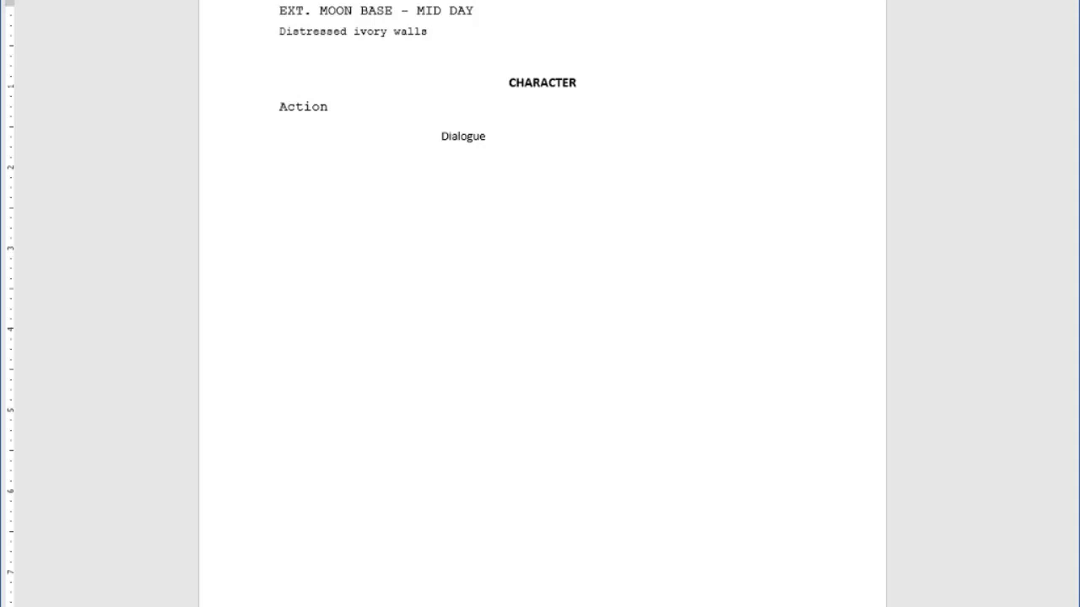
# End the sentence and continue the description with "All instrumentation at rest as the captain walks through the sliding doors.".
pyautogui.write('. All instruments')
pyautogui.write('tion')
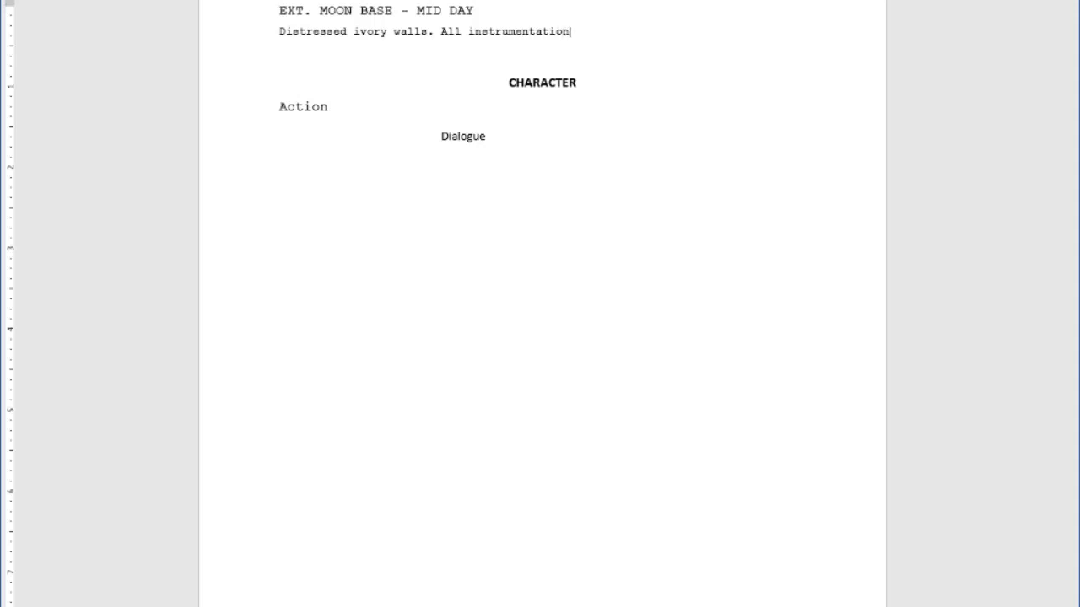
pyautogui.write(' at rest')
pyautogui.write('.')
pyautogui.press('BackSpace')
pyautogui.press('BackSpace')
pyautogui.write('t as the ')
pyautogui.write('d')
pyautogui.press('BackSpace')
pyautogui.write('captain')
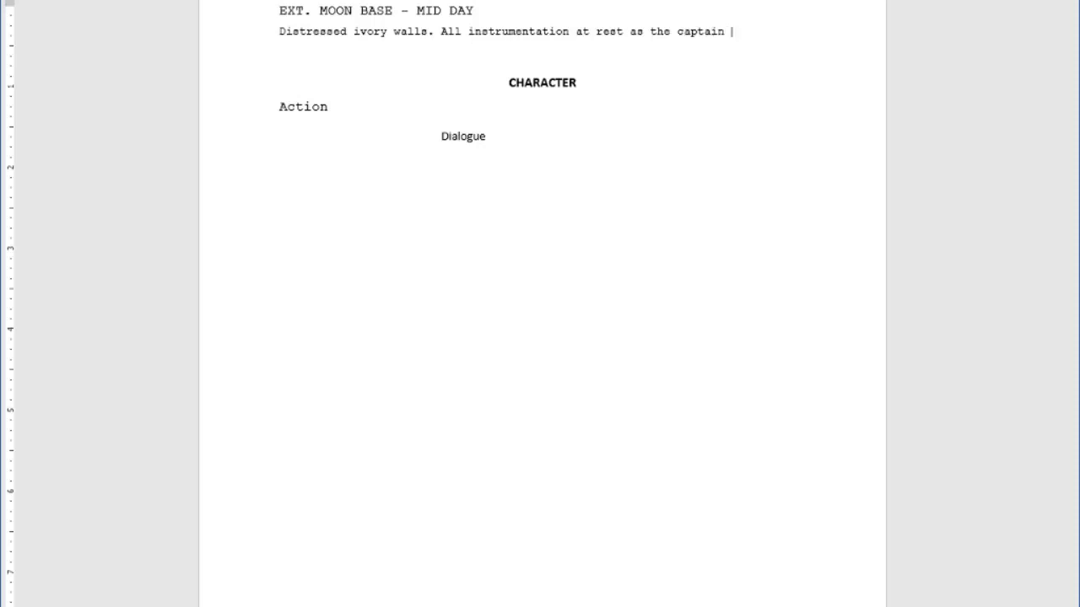
pyautogui.write(' walks through the ')
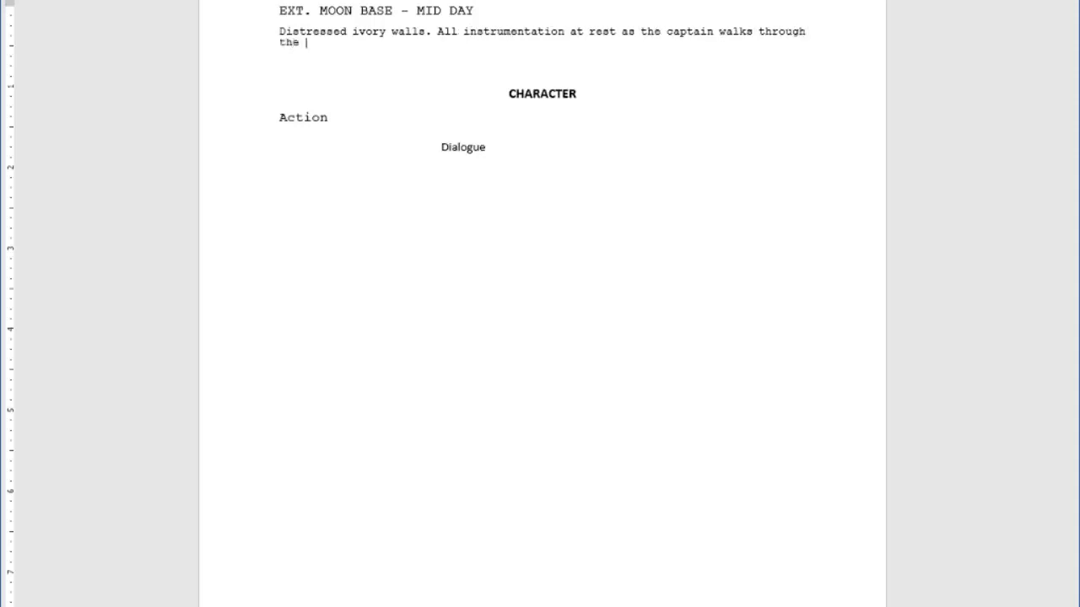
pyautogui.write('sliding doors.')
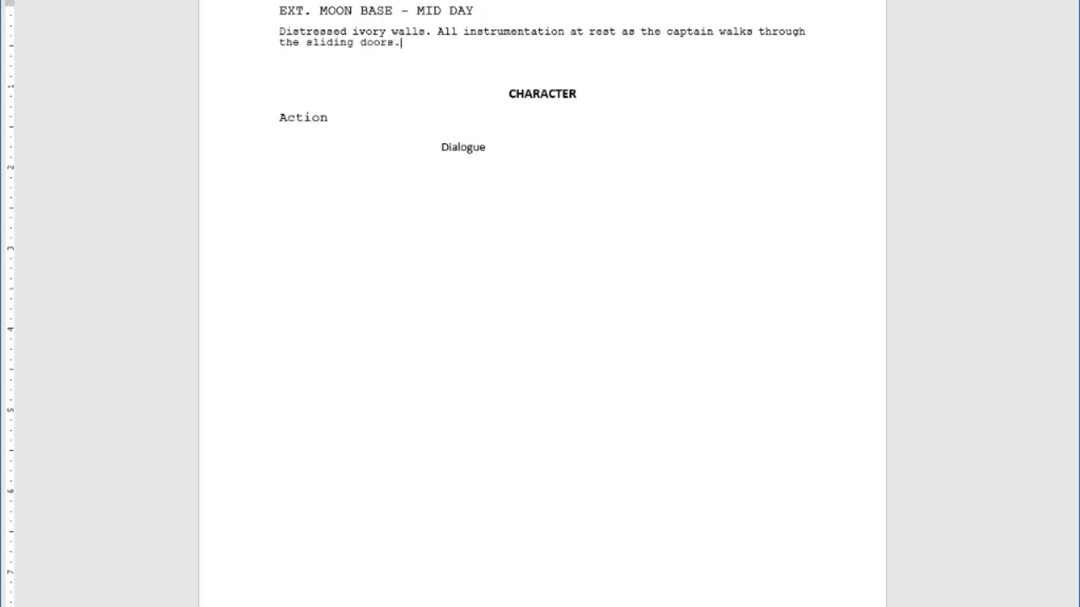
# Delete the placeholder Character, Action and Dialogue lines and the empty paragraphs below the description.
pyautogui.press('Return')
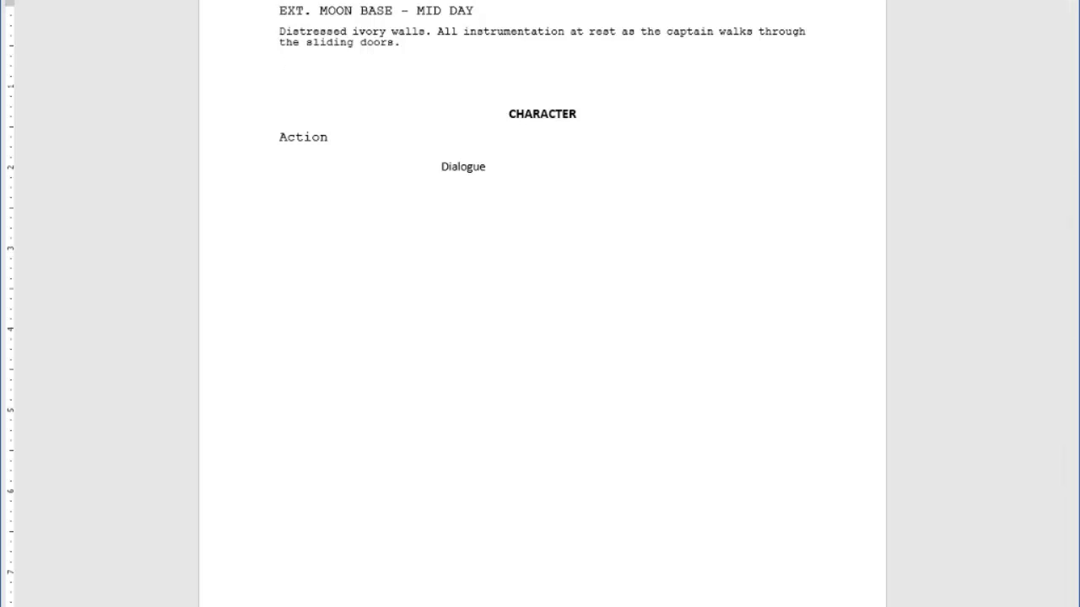
pyautogui.click(508, 114)
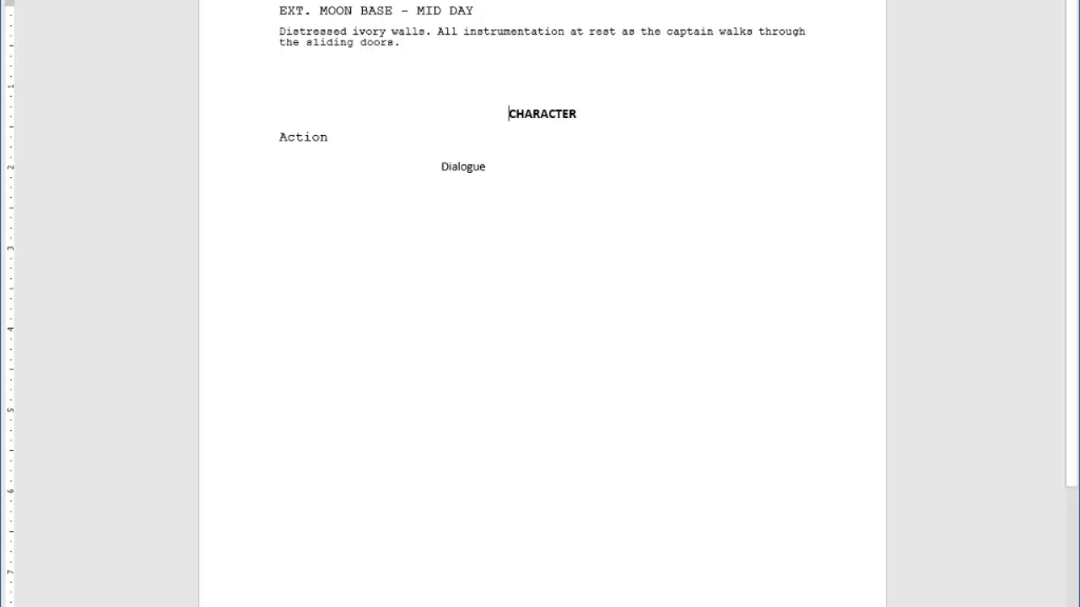
pyautogui.moveTo(280, 67); pyautogui.dragTo(291, 199)
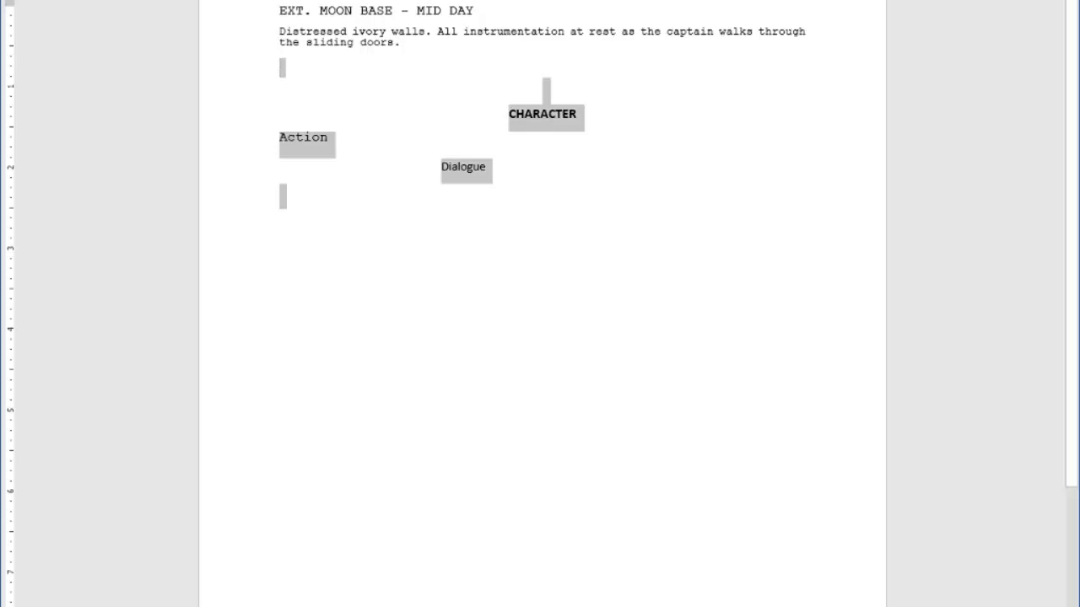
pyautogui.press('BackSpace')
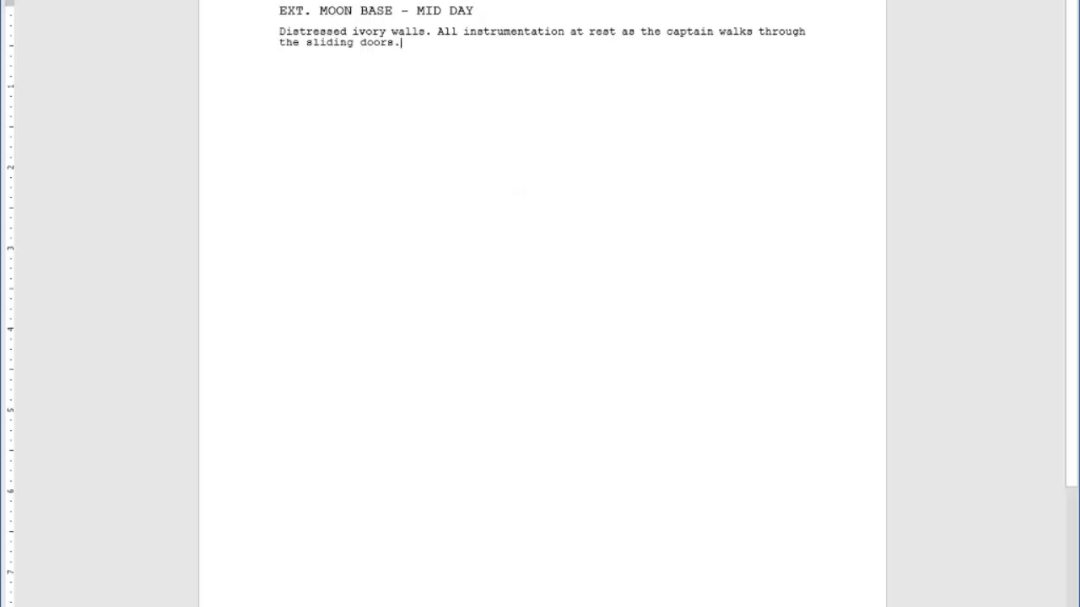
# Add the lines "Captain Jack" and "(Quickly looks to the left)" as separate paragraphs below the description.
pyautogui.press('Return')
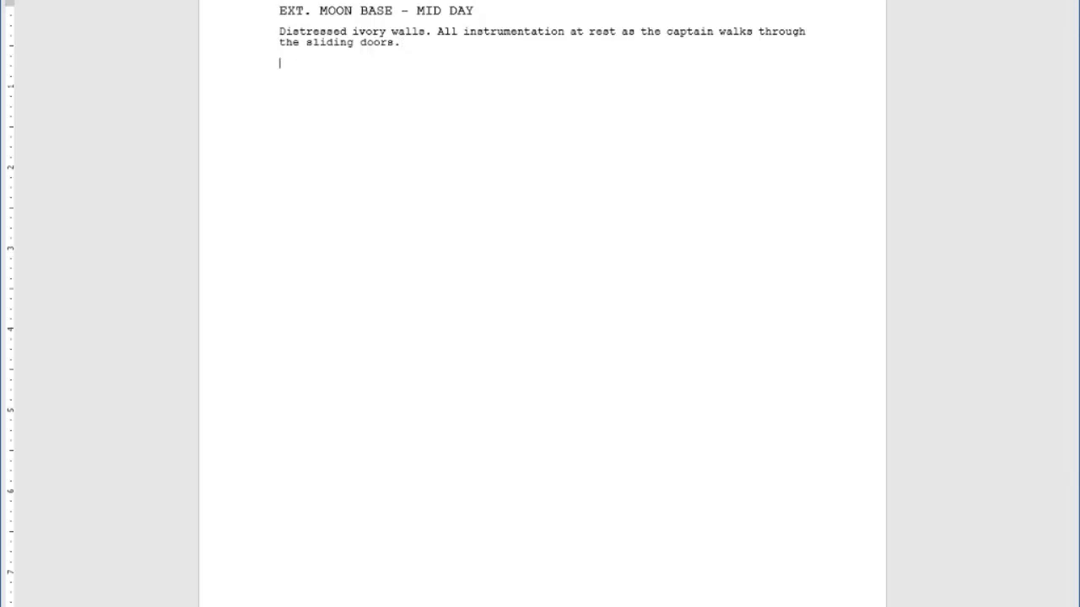
pyautogui.write('Capta')
pyautogui.write('in Jack ')
pyautogui.write('(')
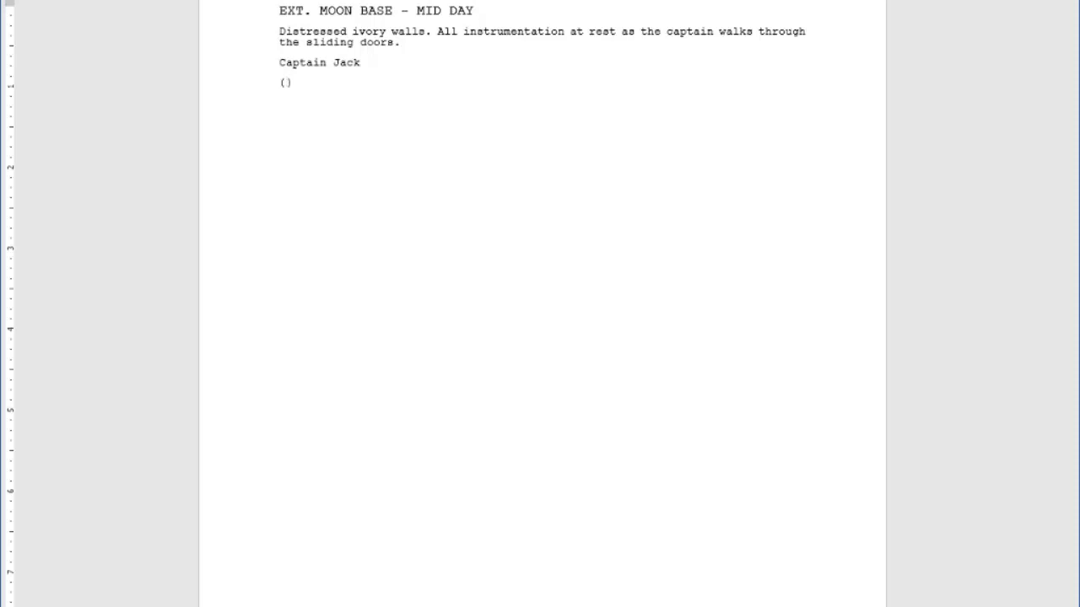
pyautogui.write('Quickly looks to the left')
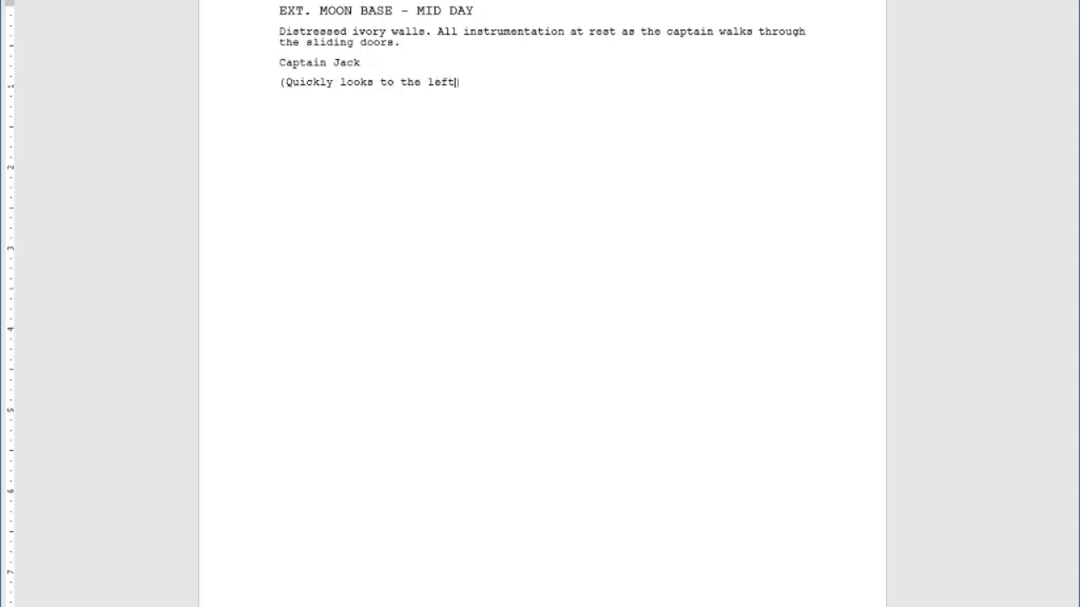
# Add the spoken line "Where is my second in command!" in a new paragraph below the parenthetical.
pyautogui.press('End')
pyautogui.press('Return')
pyautogui.write('Where is my')
pyautogui.write('second in ')
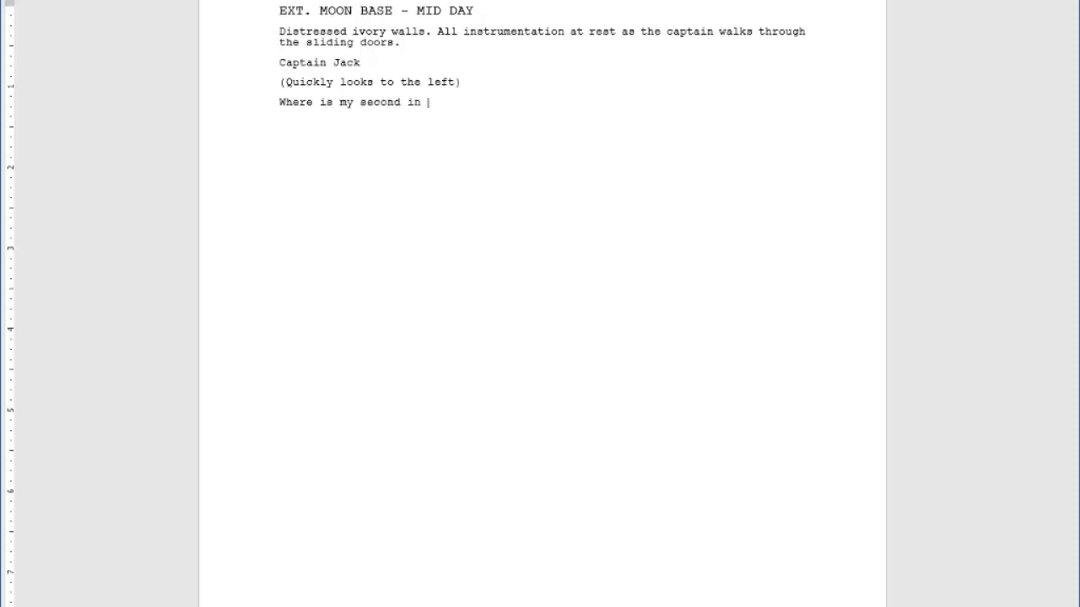
pyautogui.write('command!')
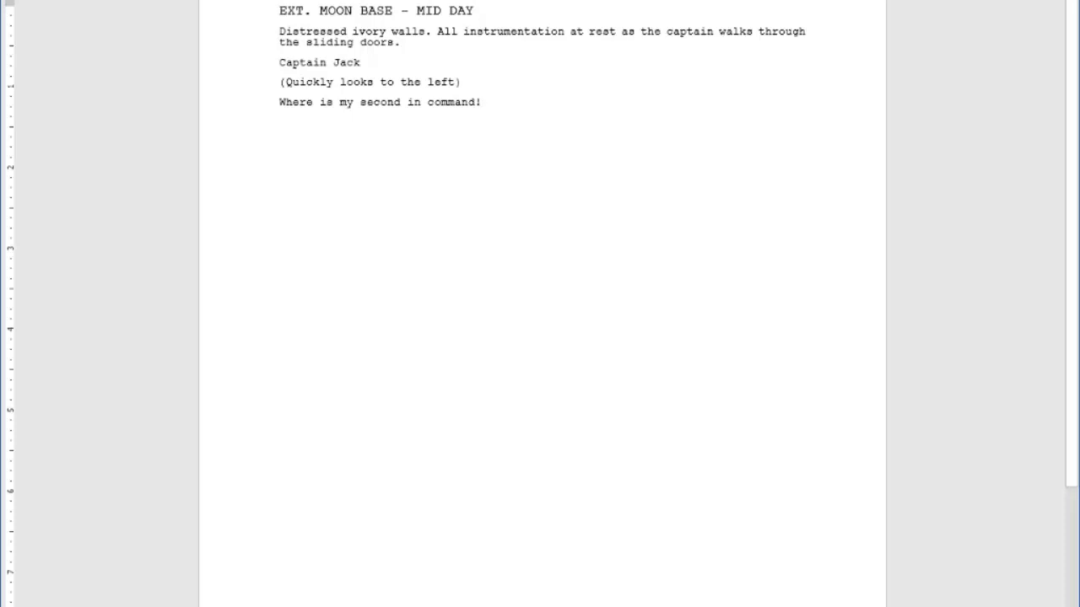
# Apply the Character style to the "Captain Jack" line.
pyautogui.tripleClick(320, 62)
pyautogui.click(568, 17)
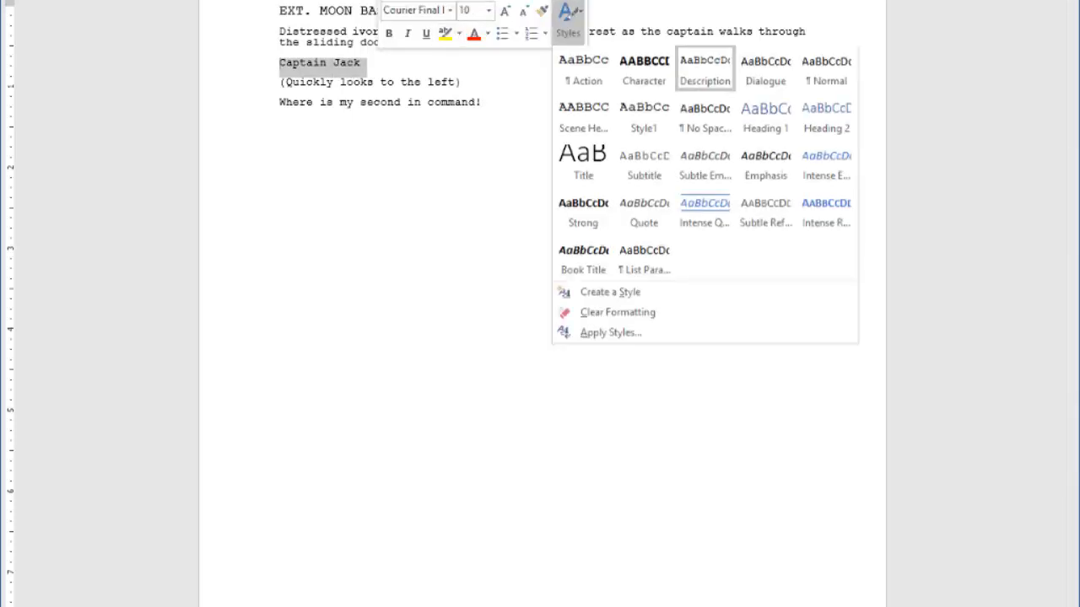
pyautogui.click(644, 71)
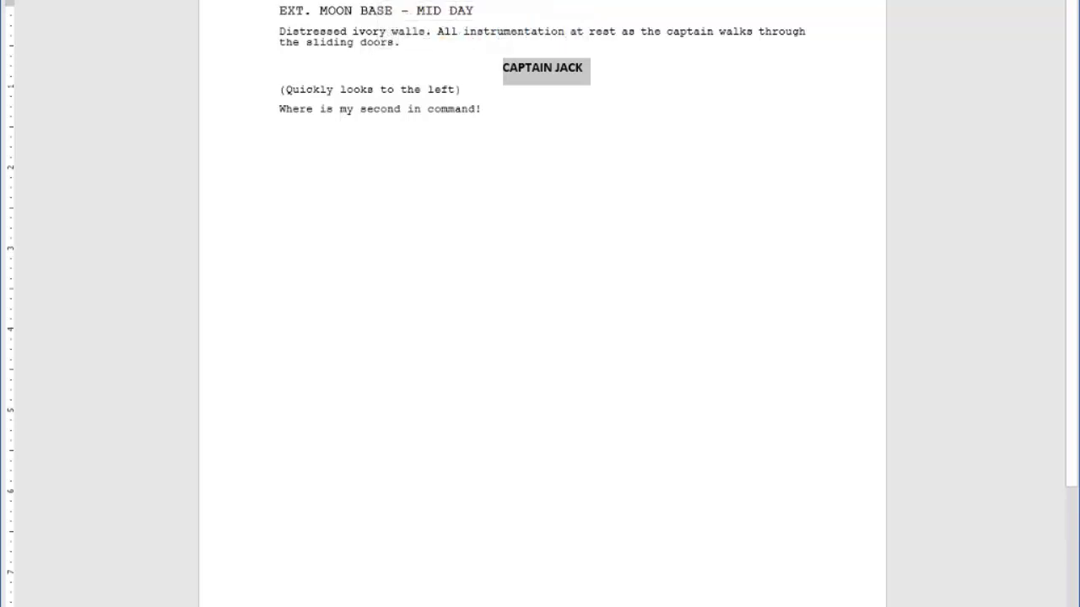
# Apply the Action style to the "(Quickly looks to the left)" line.
pyautogui.moveTo(279, 89); pyautogui.dragTo(469, 89)
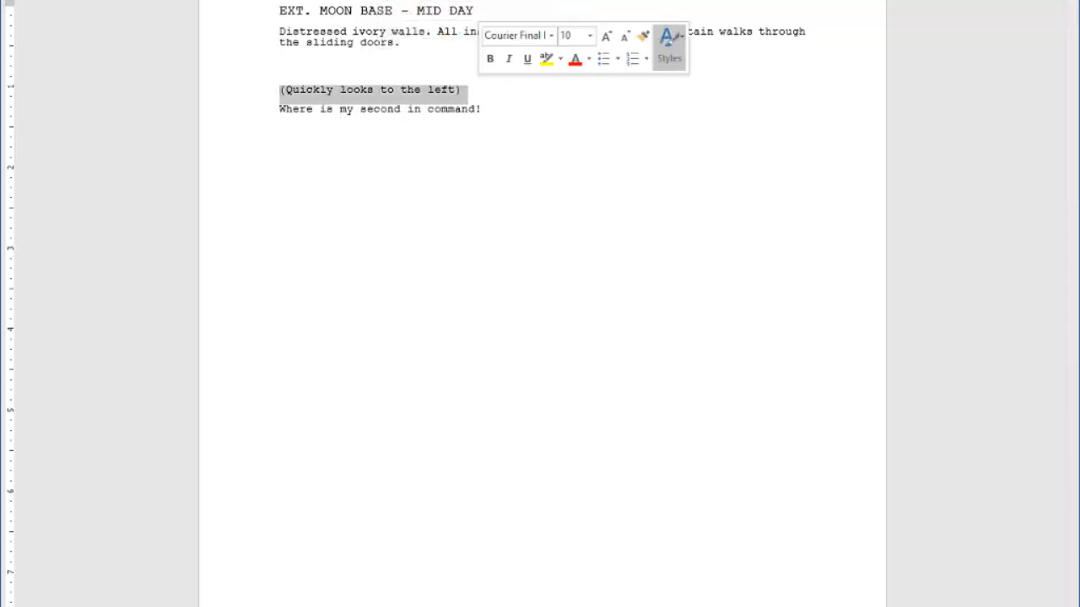
pyautogui.click(668, 46)
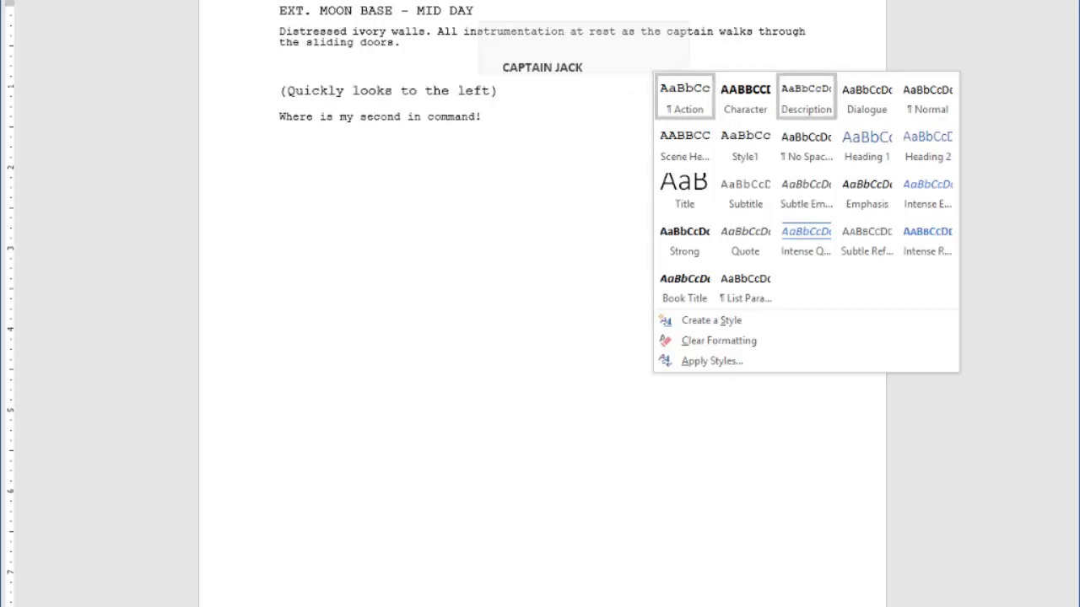
pyautogui.click(684, 97)
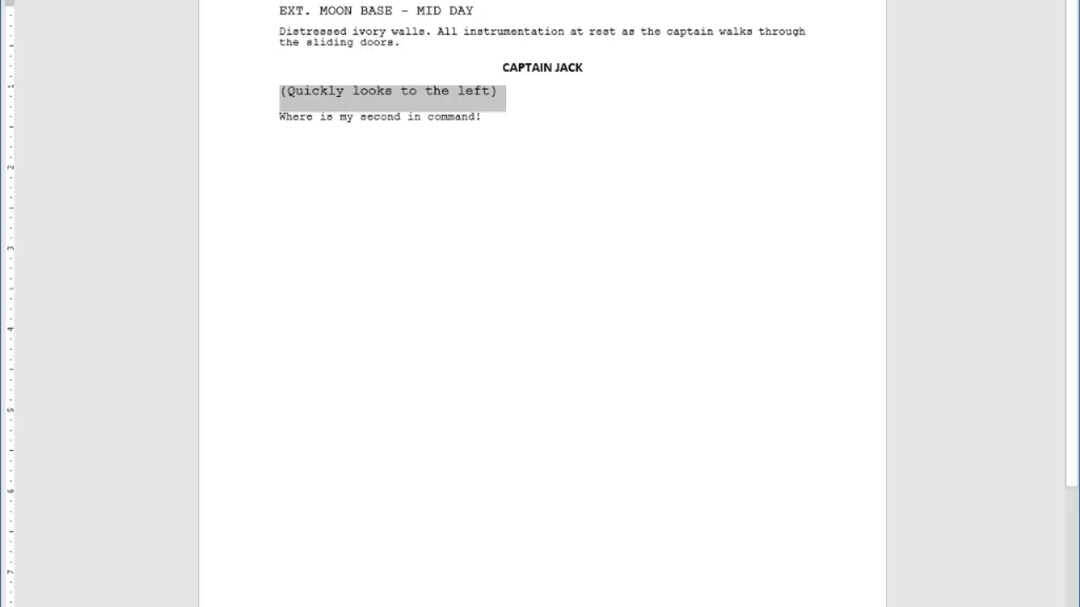
# Modify the Action style of the "(Quickly looks to the left)" line to use centered alignment.
pyautogui.rightClick(453, 96)
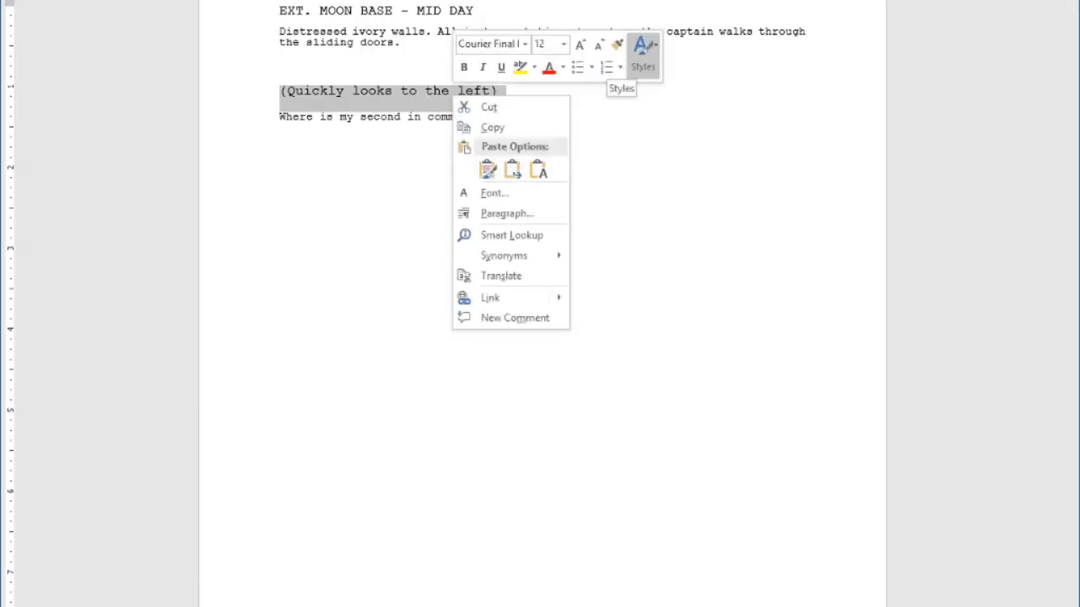
pyautogui.click(642, 54)
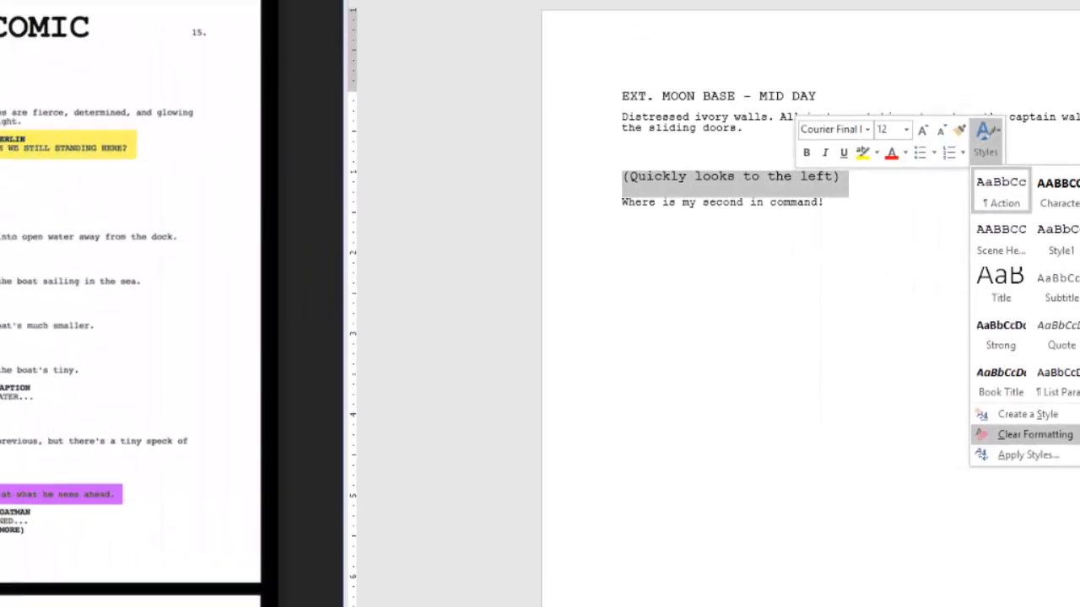
pyautogui.click(685, 369)
pyautogui.click(855, 154)
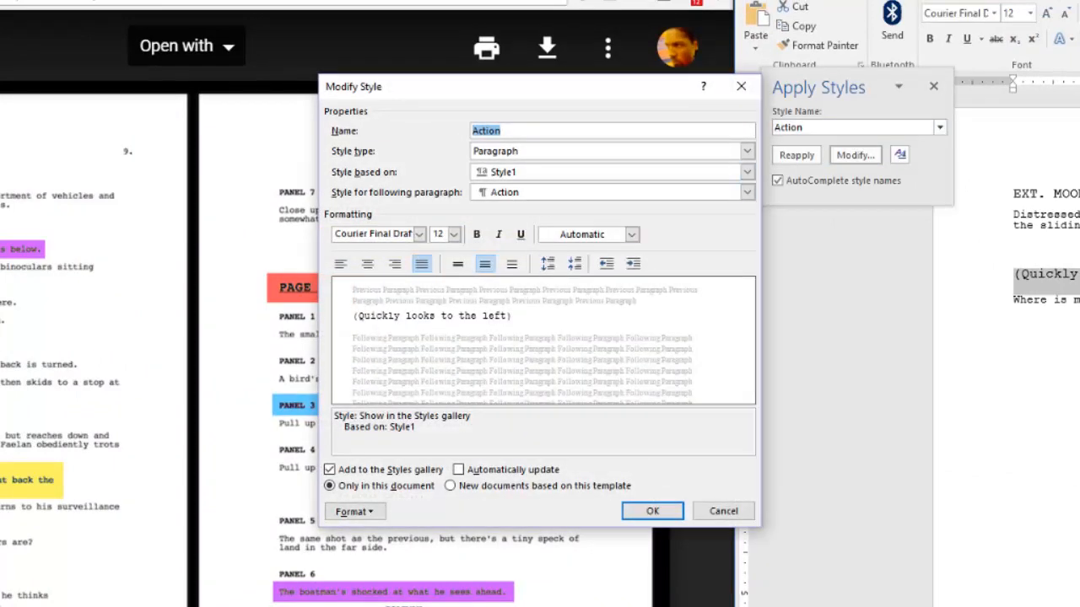
pyautogui.click(368, 264)
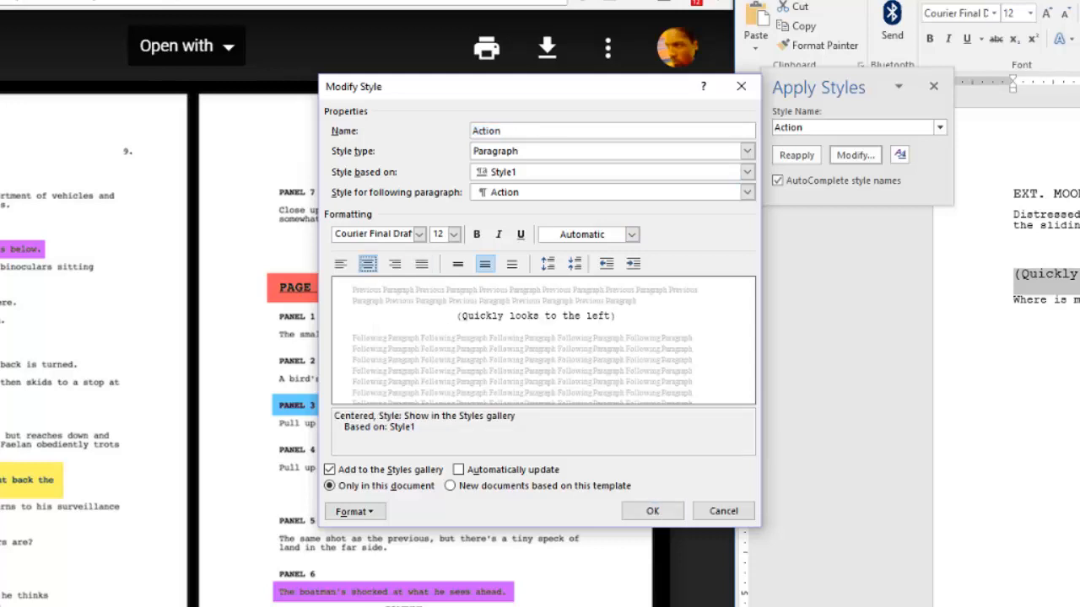
pyautogui.click(652, 510)
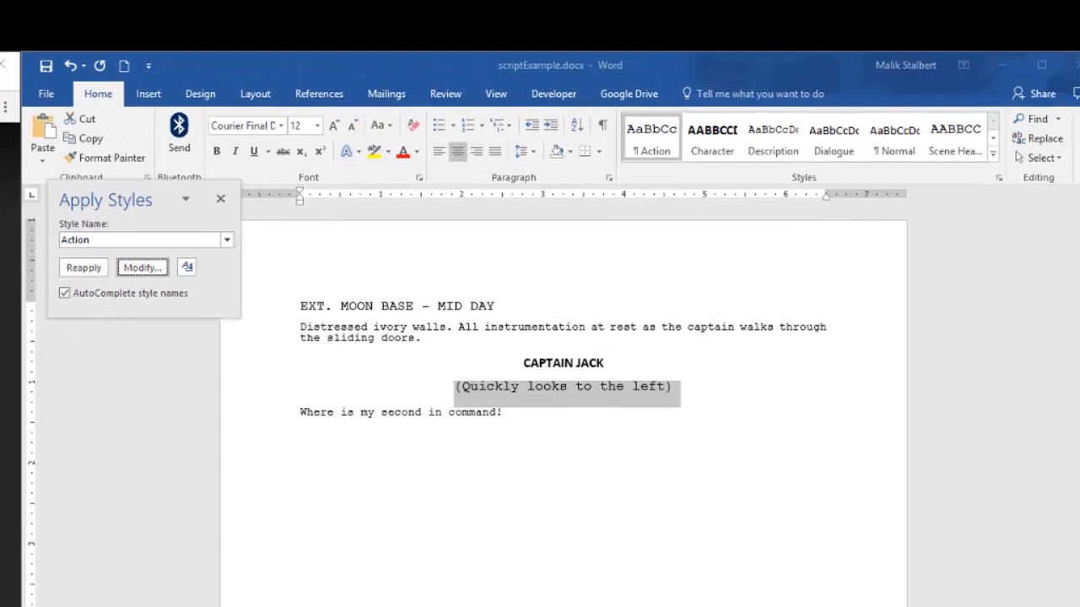
pyautogui.click(221, 199)
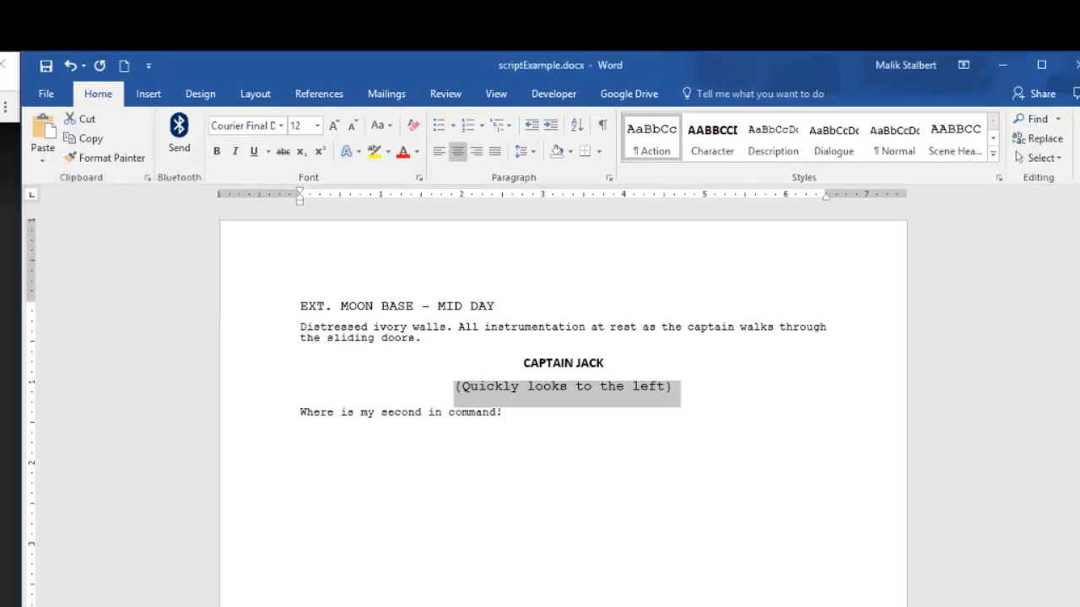
# Apply the Dialogue style to the "Where is my second in command!" line.
pyautogui.click(320, 411)
pyautogui.moveTo(511, 412); pyautogui.dragTo(300, 413)
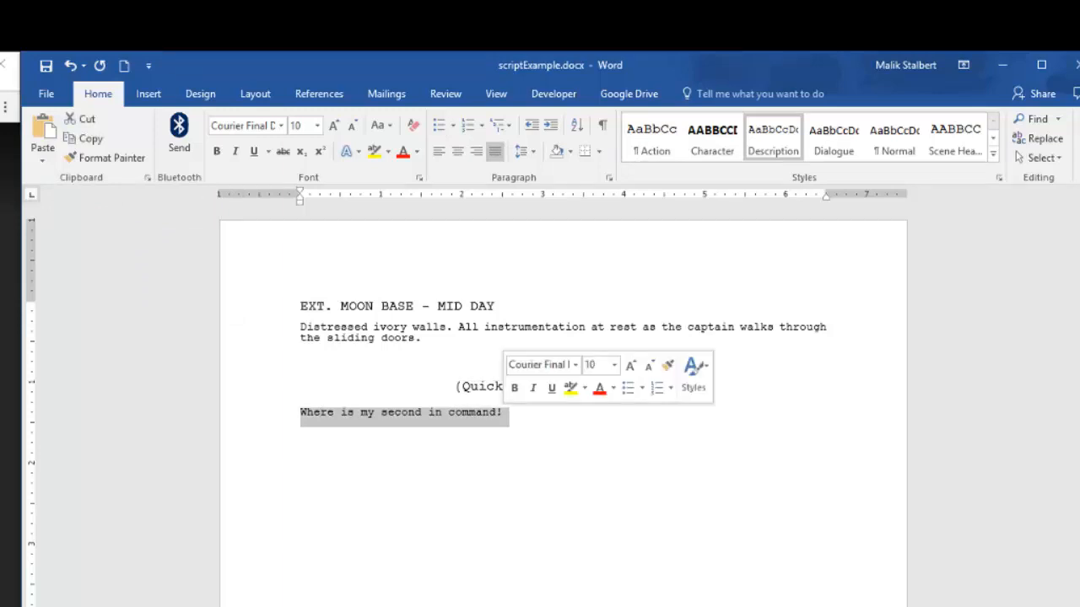
pyautogui.click(694, 367)
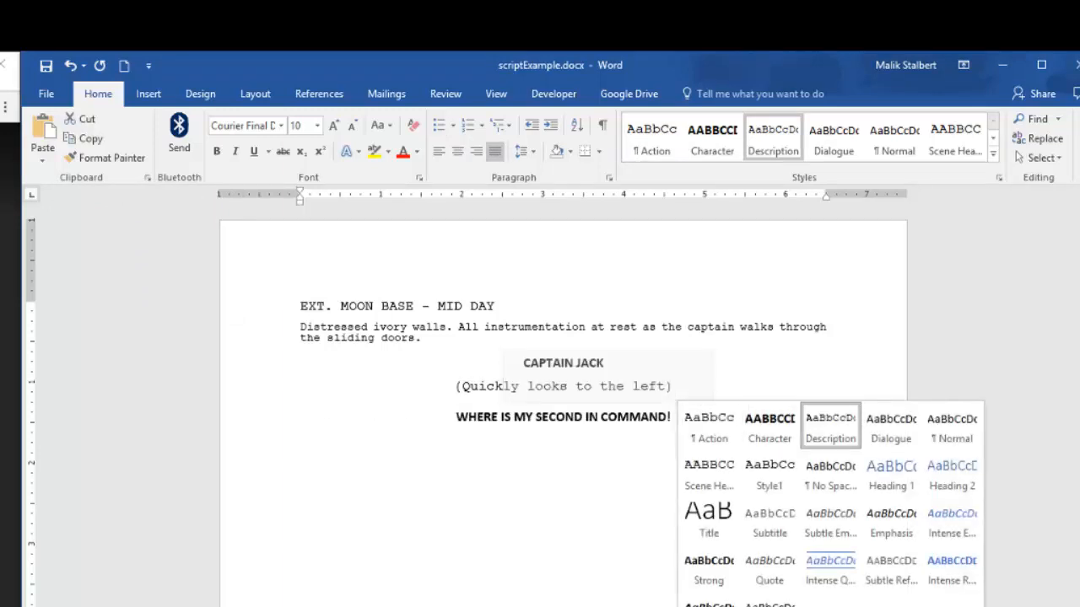
pyautogui.click(891, 426)
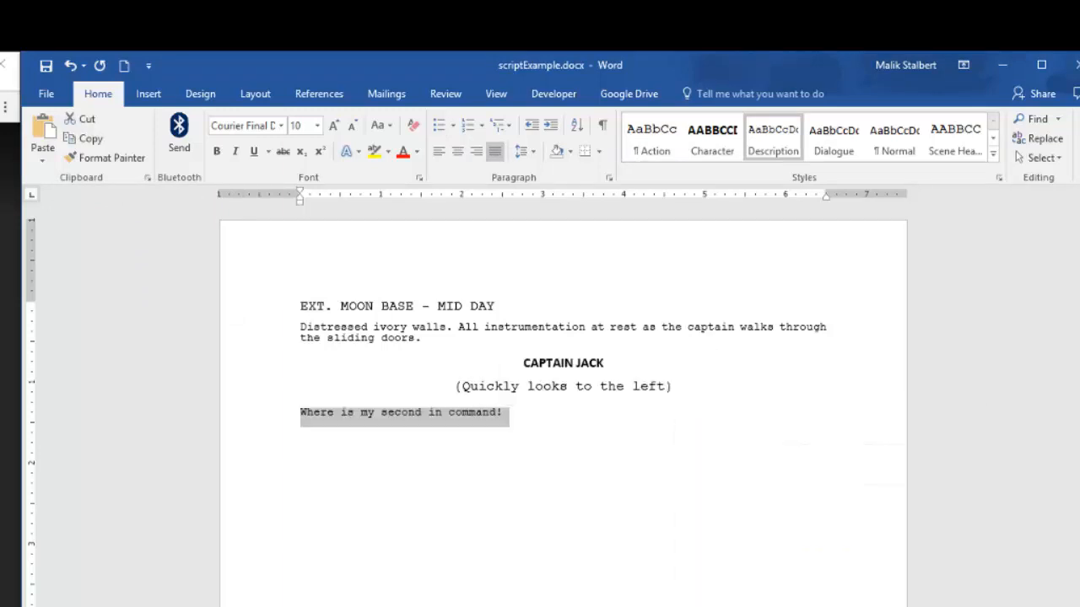
pyautogui.moveTo(512, 414); pyautogui.dragTo(302, 414)
pyautogui.hotkey('ctrl', 'shift', 'alt', 'e')
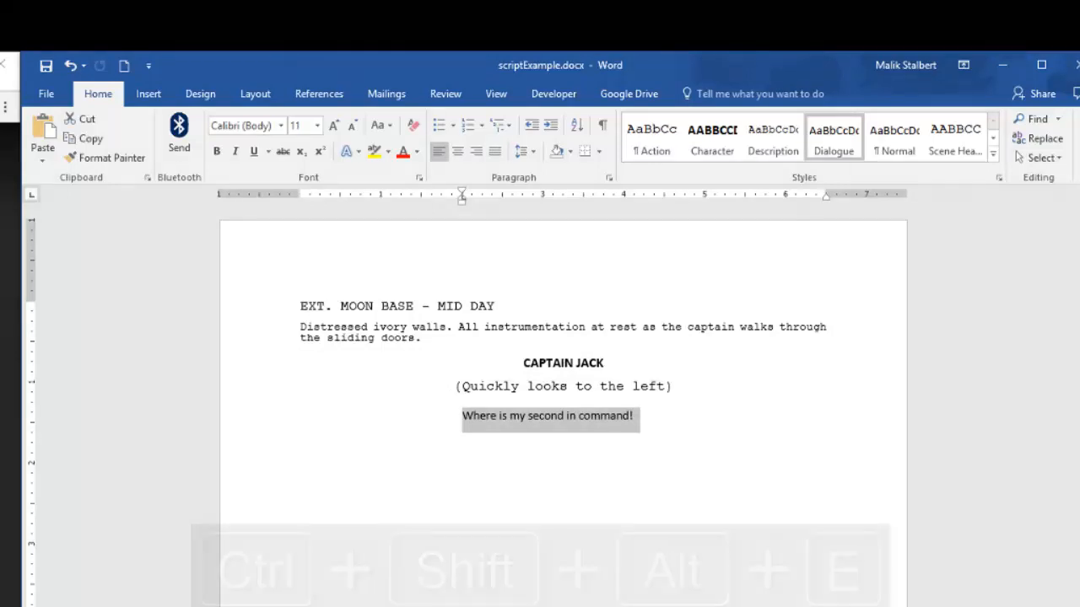
# Start a new paragraph without indent below the spoken line.
pyautogui.click(634, 416)
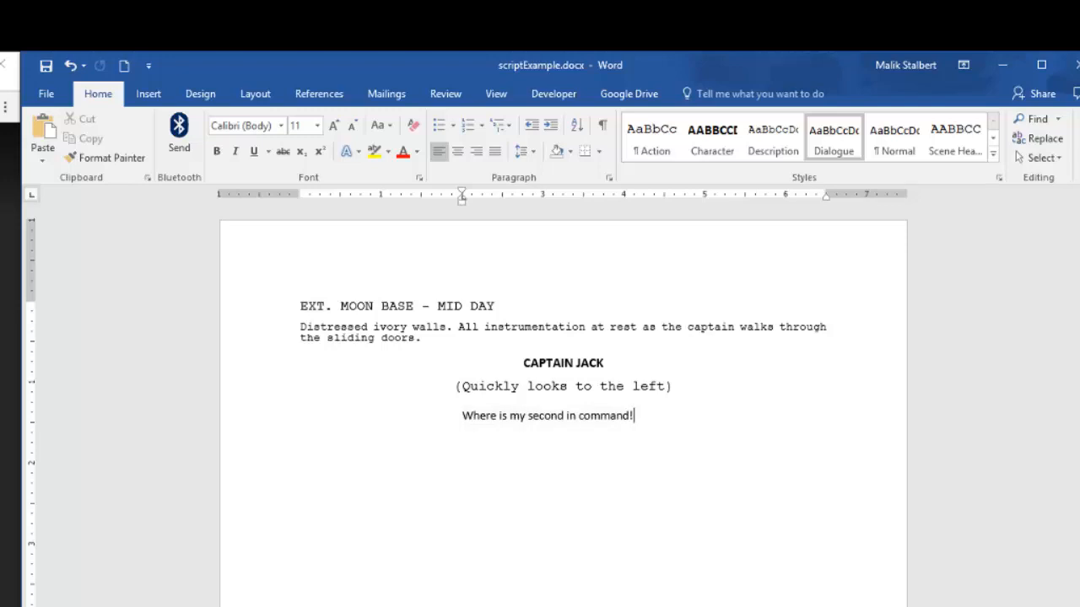
pyautogui.press('Return')
pyautogui.press('Return')
pyautogui.press('BackSpace')
pyautogui.press('BackSpace')
# Enter the second scene heading "INT. Main Deck – Day" and begin an empty paragraph below it.
pyautogui.write('INT. Mai')
pyautogui.press('Menu')
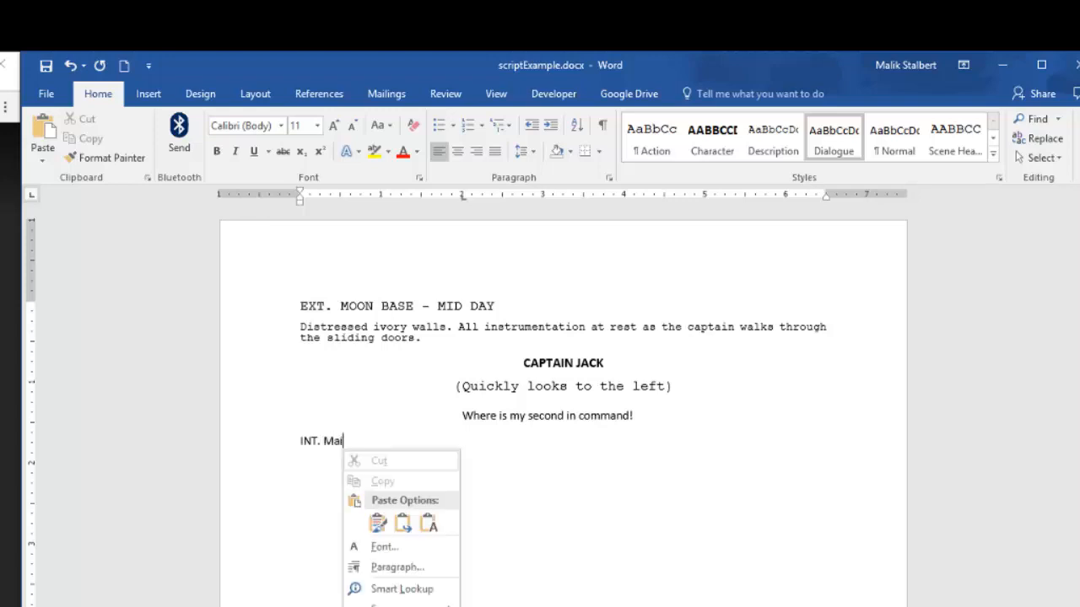
pyautogui.press('k')
pyautogui.hotkey('ctrl', 'z')
pyautogui.hotkey('ctrl', 'z')
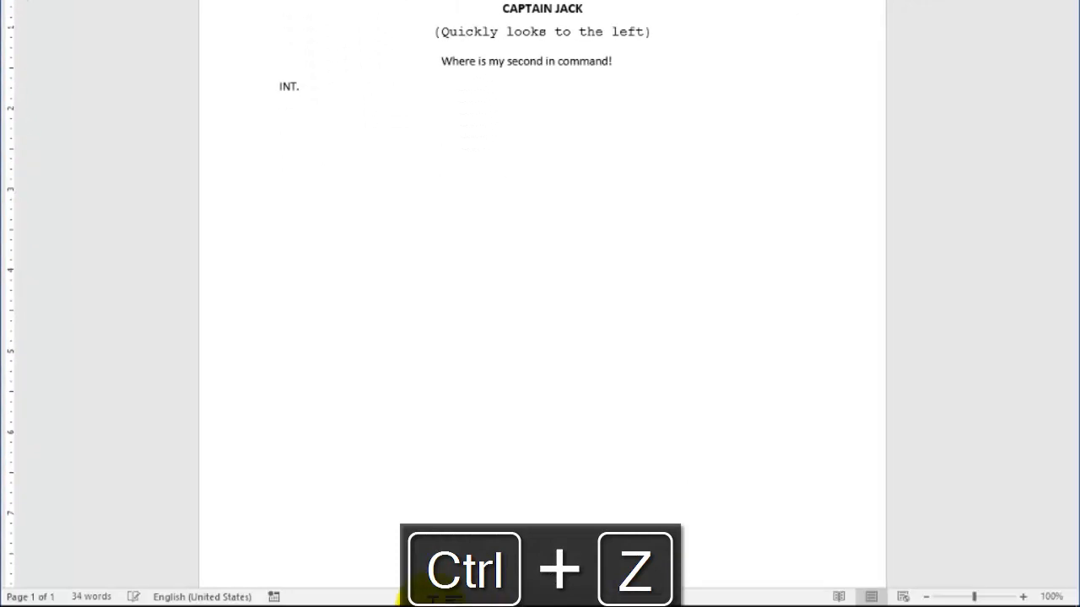
pyautogui.write('M')
pyautogui.write('ain Deck')
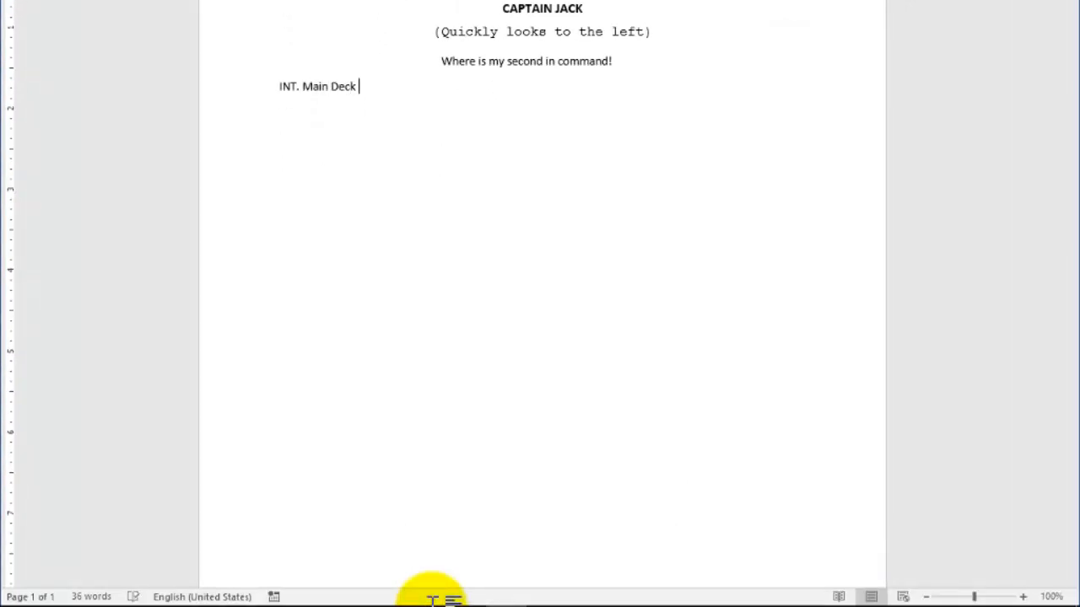
pyautogui.write(' - Day')
pyautogui.press('Return')
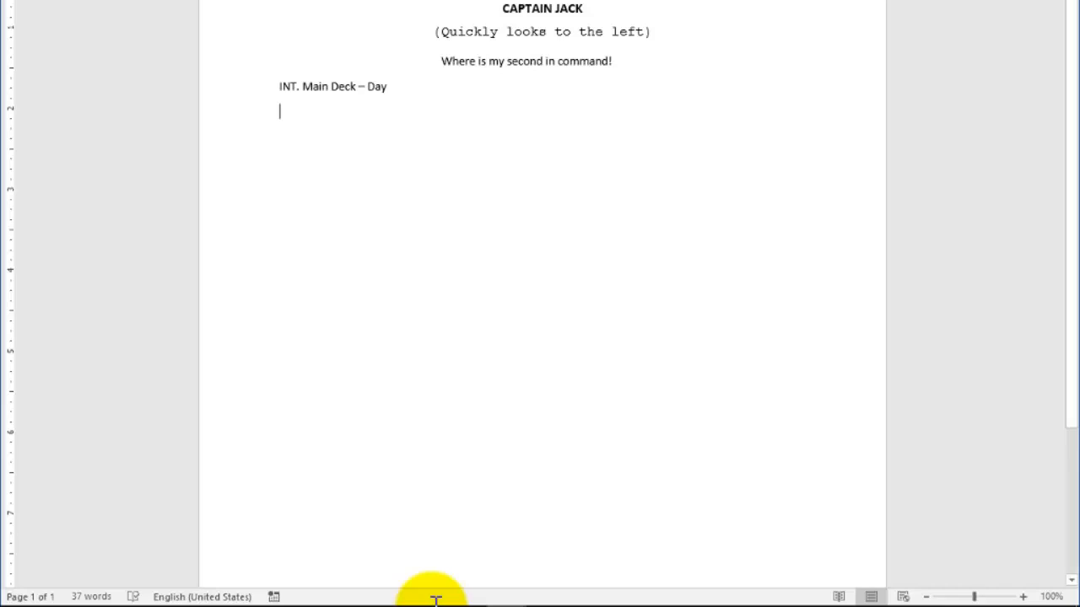
# Apply the Scene Header style to the "INT. Main Deck – Day" line.
pyautogui.moveTo(386, 86); pyautogui.dragTo(279, 86)
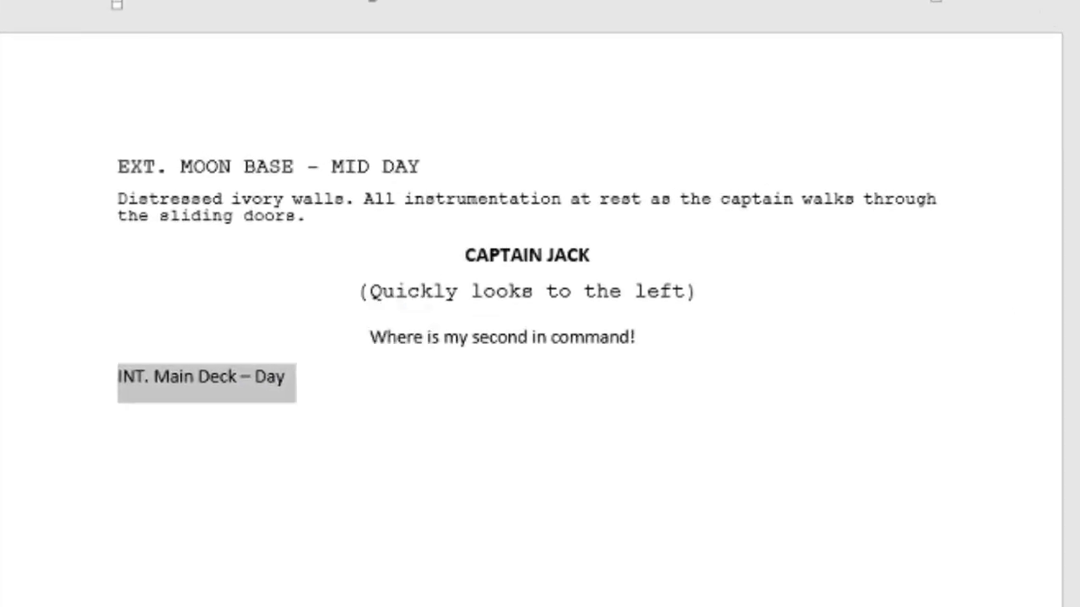
pyautogui.rightClick(150, 376)
pyautogui.click(453, 308)
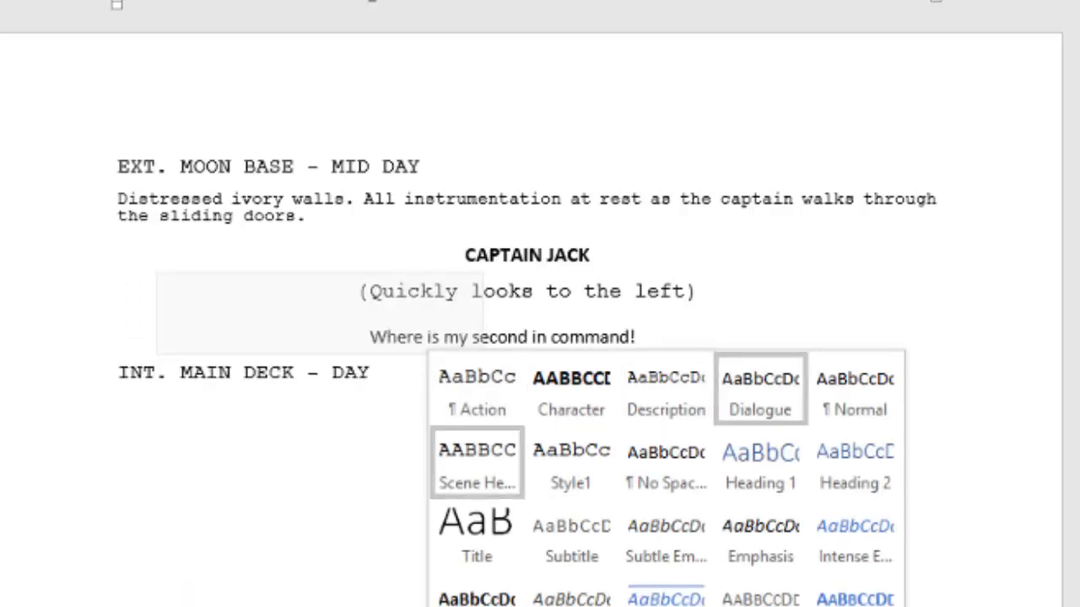
pyautogui.click(571, 459)
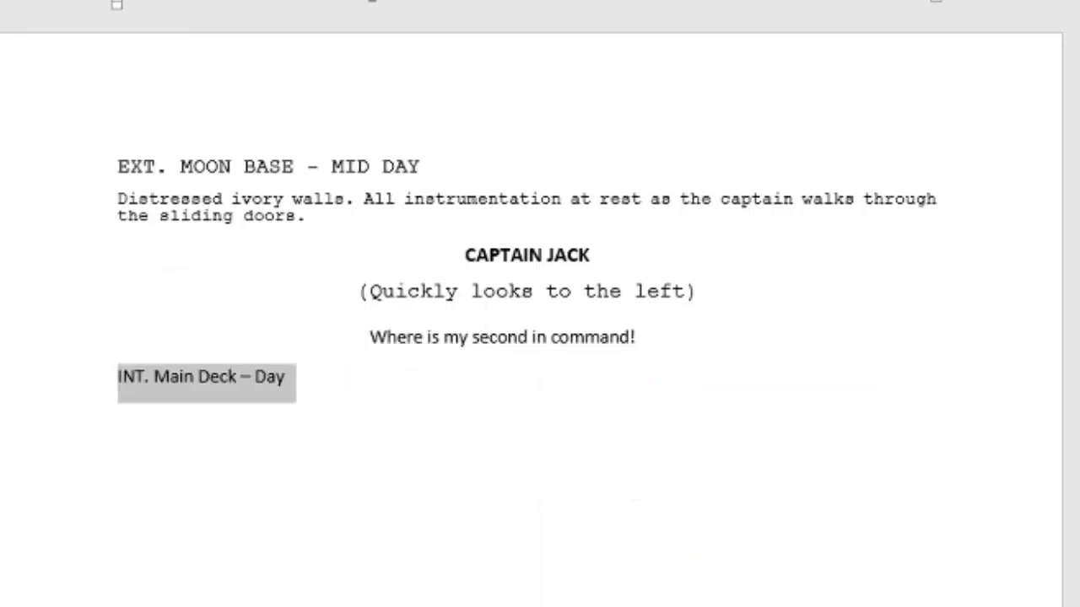
pyautogui.click(155, 376)
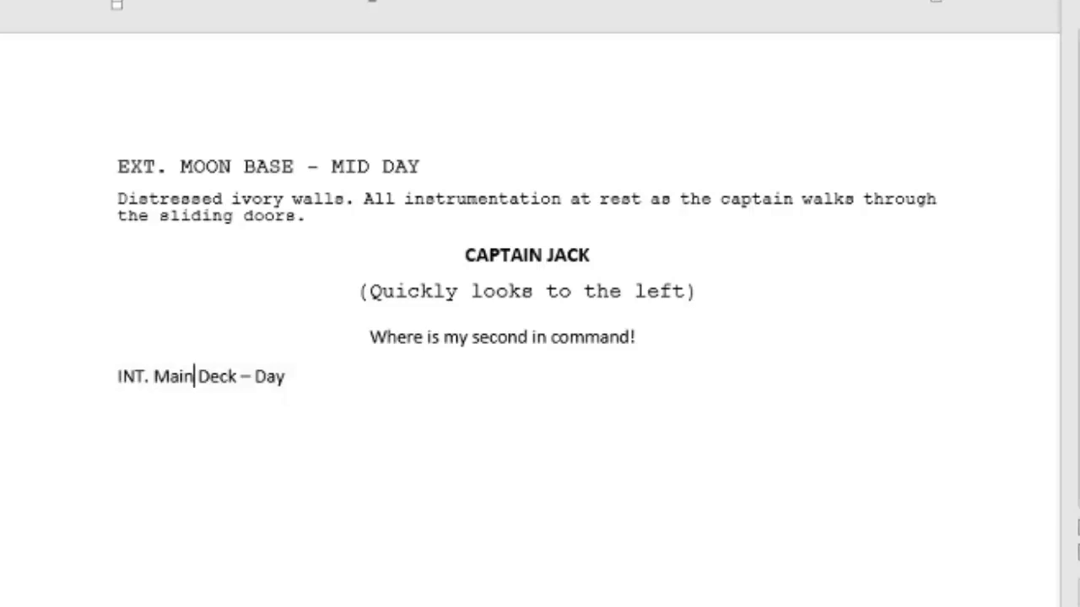
pyautogui.moveTo(288, 377); pyautogui.dragTo(30, 386)
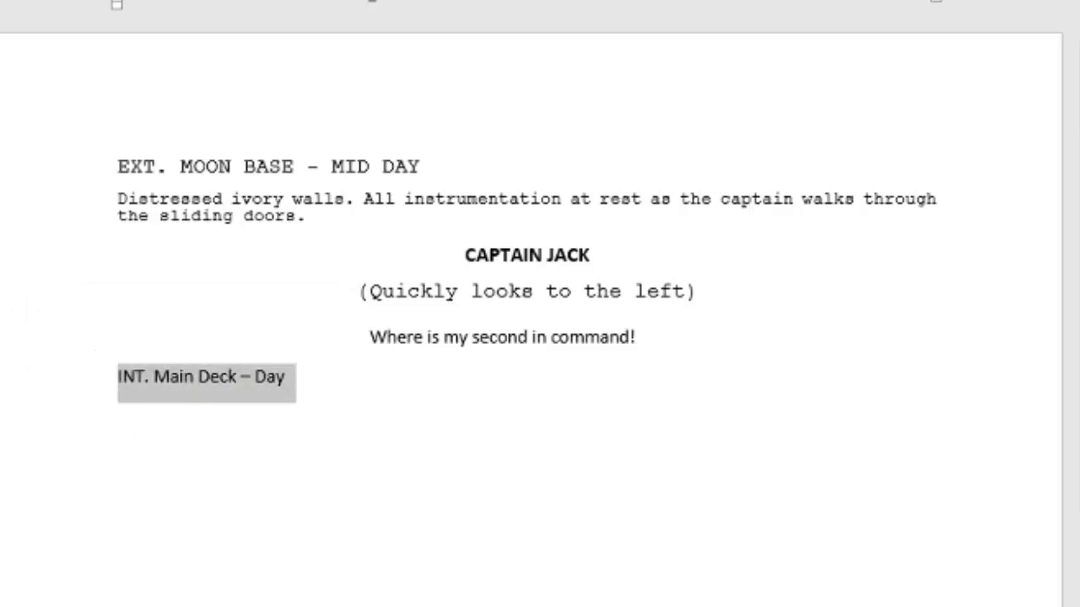
pyautogui.hotkey('ctrl', 'shift', 'alt', 'h')
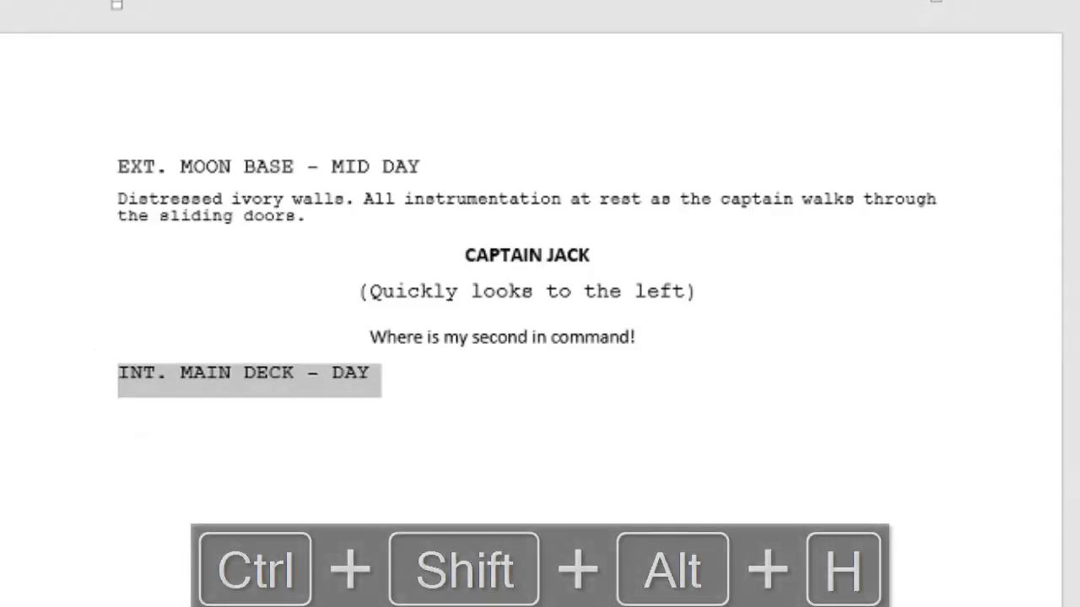
pyautogui.click(119, 410)
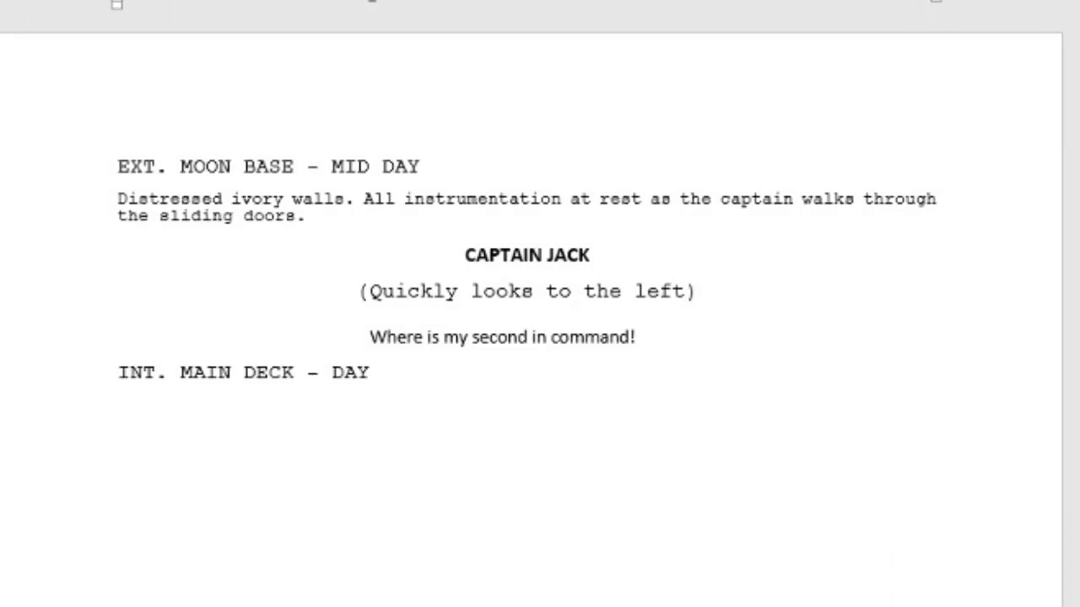
# Review how the scene headers, description, character, action and dialogue lines are formatted in the sample script.
pyautogui.moveTo(118, 167); pyautogui.dragTo(429, 167)
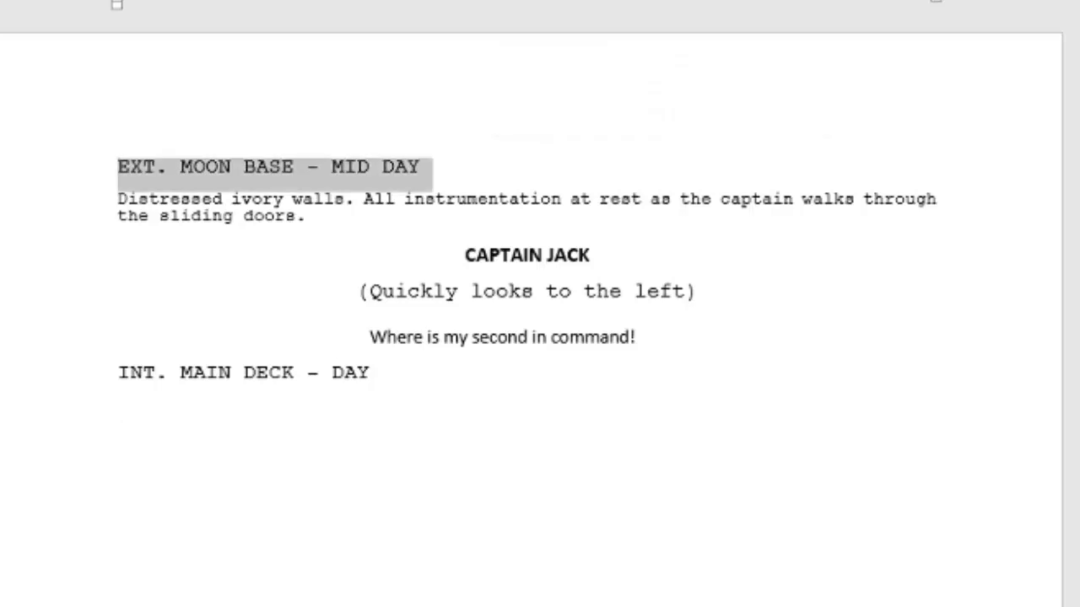
pyautogui.moveTo(307, 217); pyautogui.dragTo(118, 200)
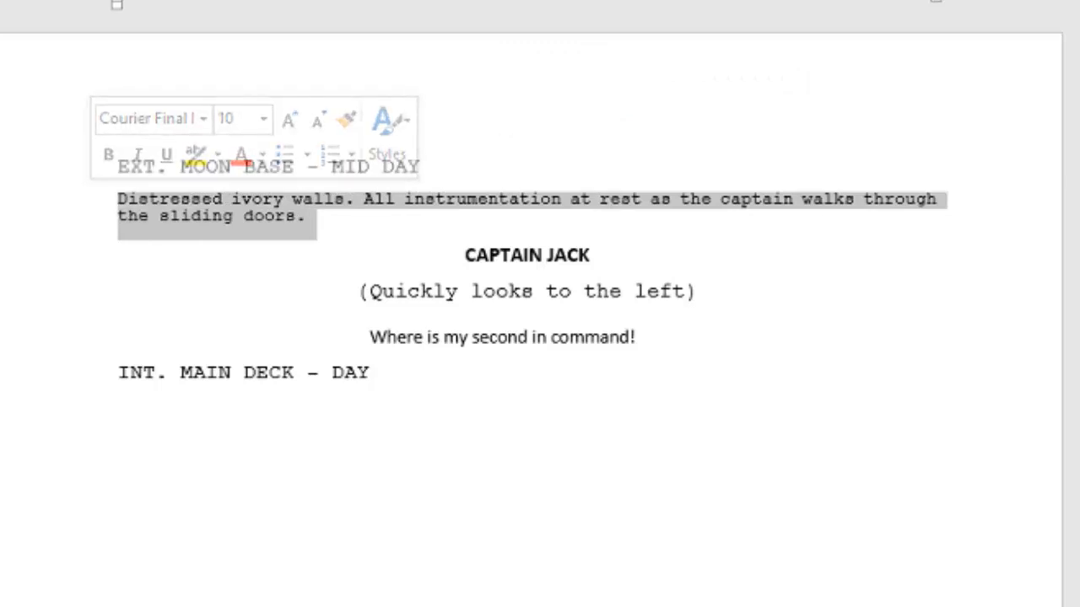
pyautogui.moveTo(466, 256); pyautogui.dragTo(705, 293)
pyautogui.click(666, 291)
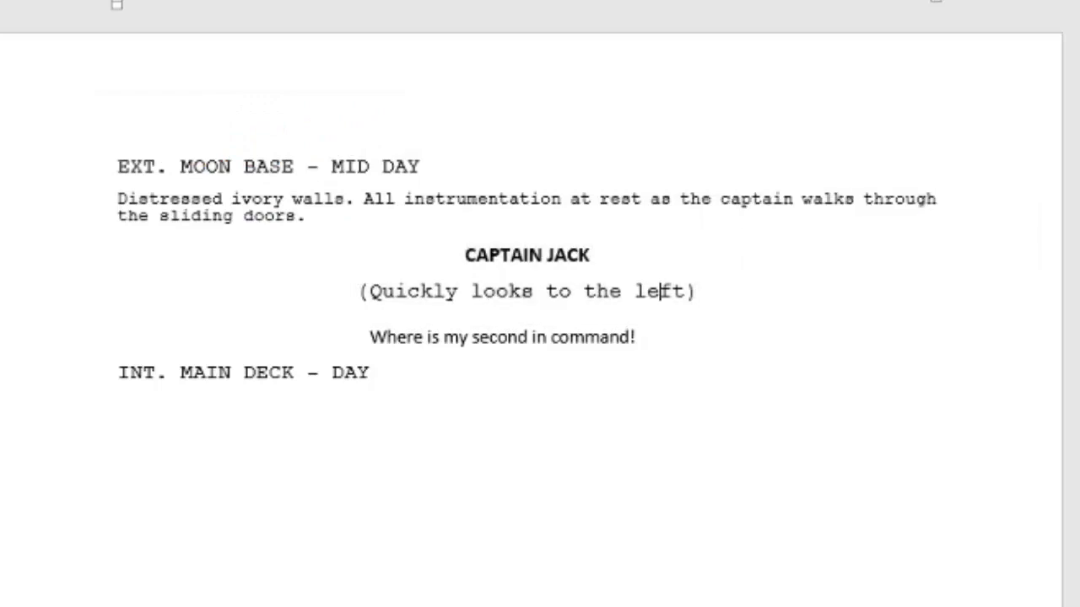
pyautogui.moveTo(706, 292); pyautogui.dragTo(468, 256)
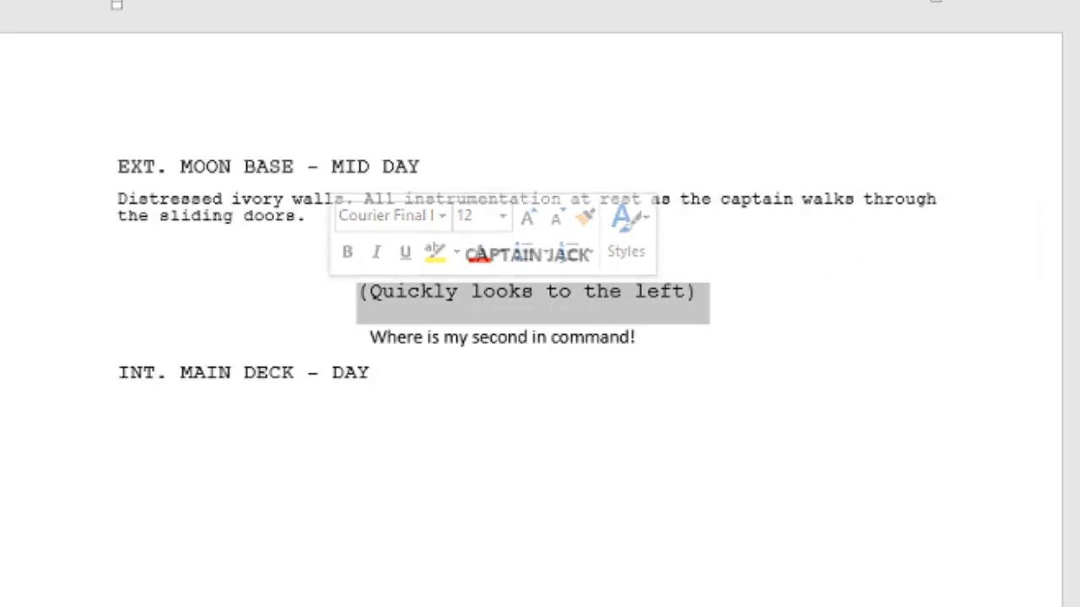
pyautogui.moveTo(381, 373); pyautogui.dragTo(118, 373)
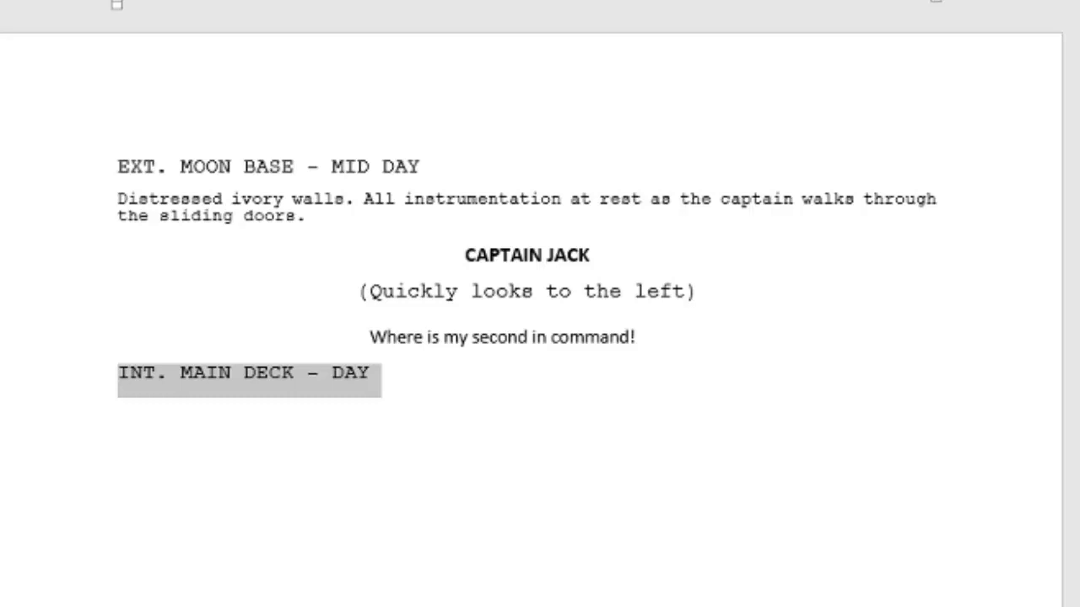
pyautogui.moveTo(118, 166); pyautogui.dragTo(634, 337)
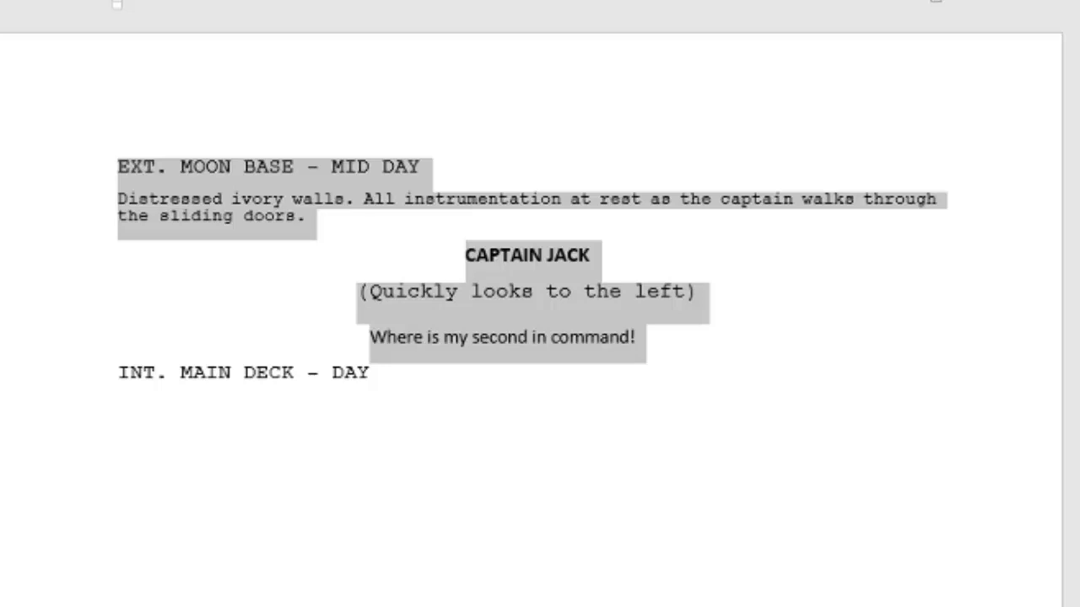
# Change the first scene header's prefix to INT and the second scene header's prefix to EXT.
pyautogui.doubleClick(133, 167)
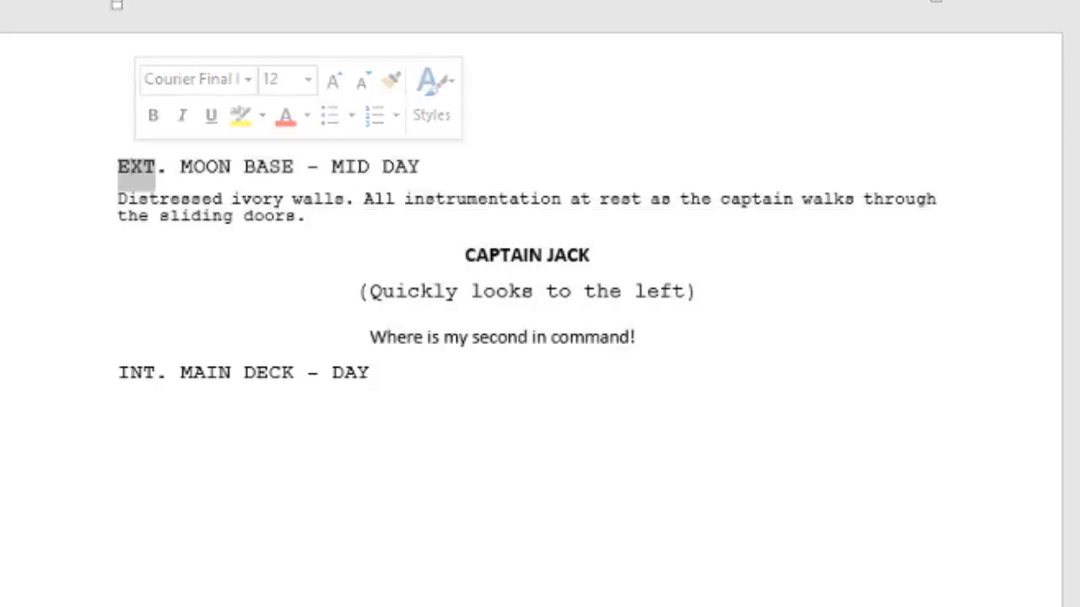
pyautogui.write('INT')
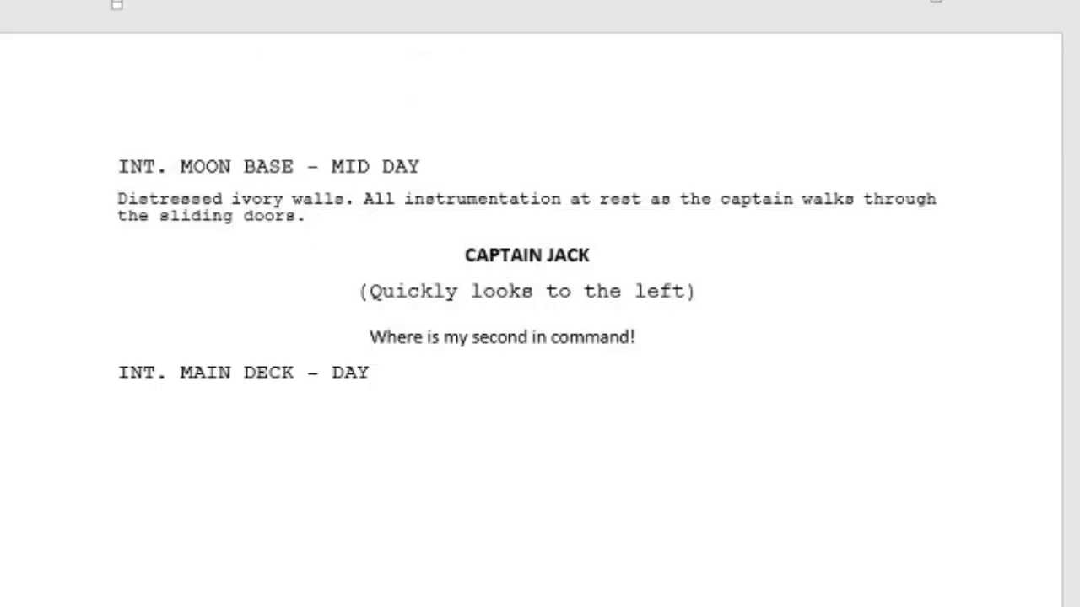
pyautogui.click(119, 373)
pyautogui.click(143, 372)
pyautogui.doubleClick(143, 373)
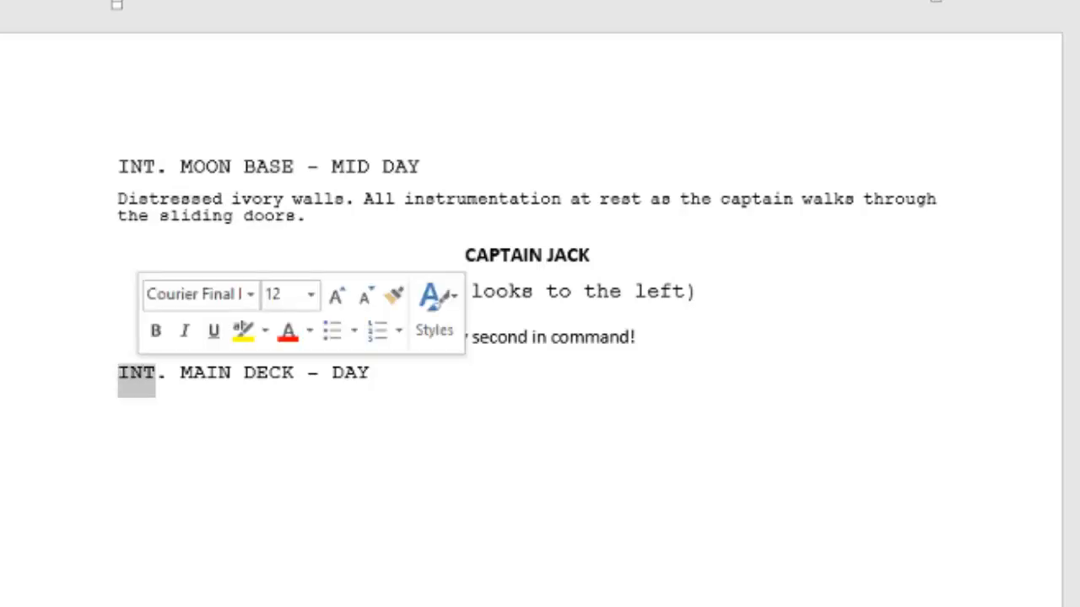
pyautogui.write('EXT')
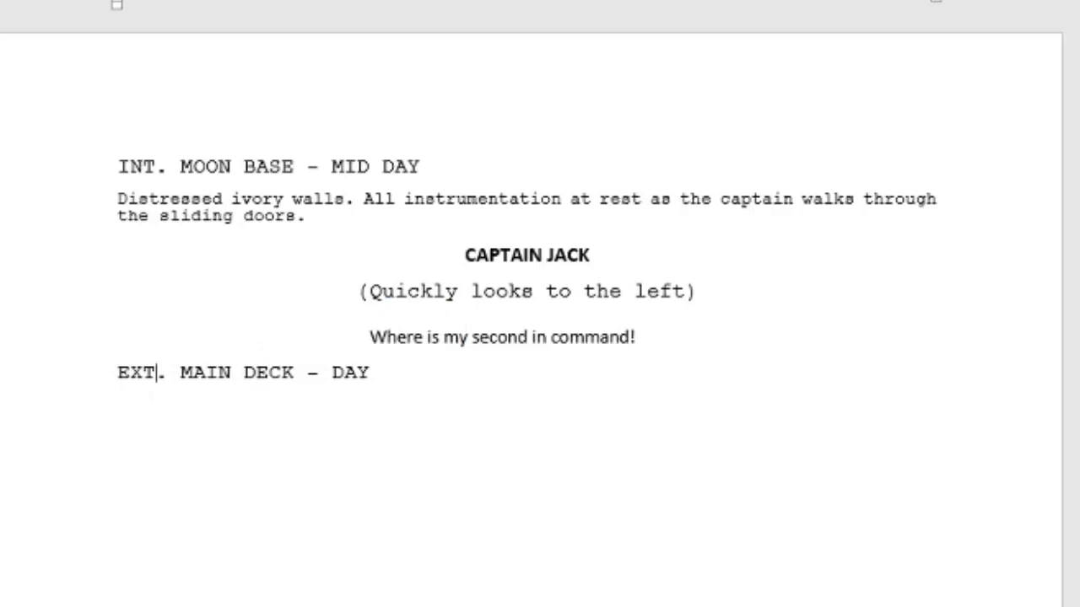
# Change the location in the EXT scene header from MAIN DECK to MOON BASE.
pyautogui.doubleClick(220, 373)
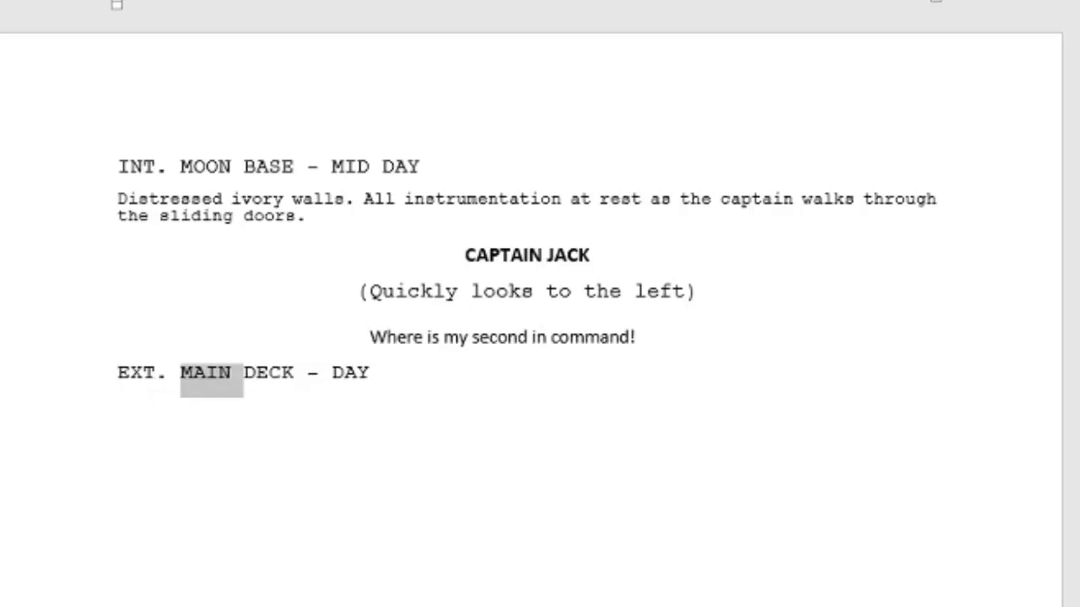
pyautogui.write('MOON')
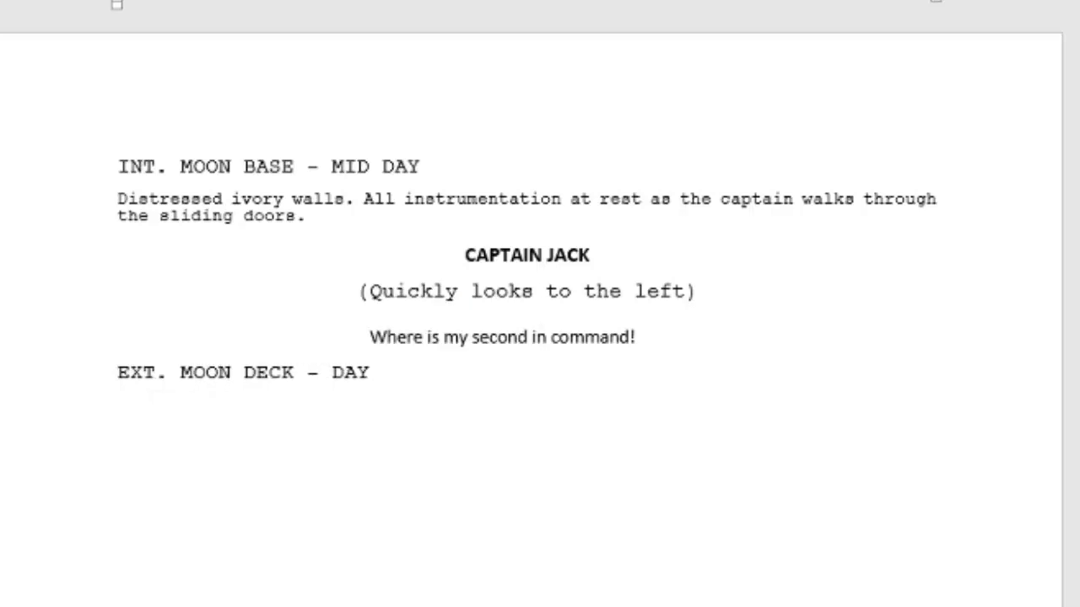
pyautogui.press('Delete')
pyautogui.press('Delete')
pyautogui.press('Delete')
pyautogui.press('Delete')
pyautogui.press('Delete')
pyautogui.press('Delete')
pyautogui.write('BAS')
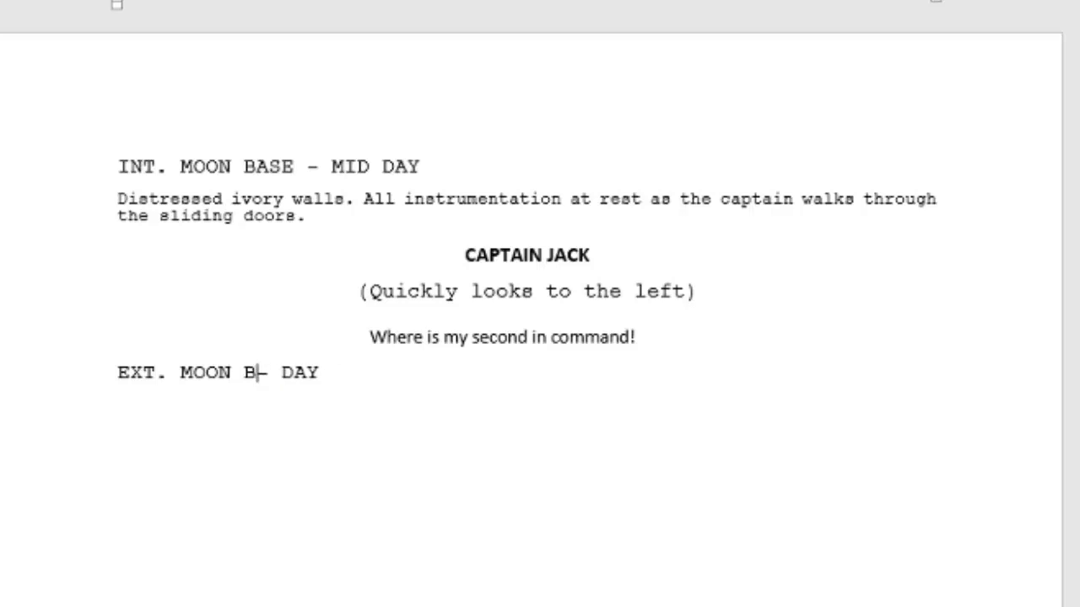
pyautogui.write('E')
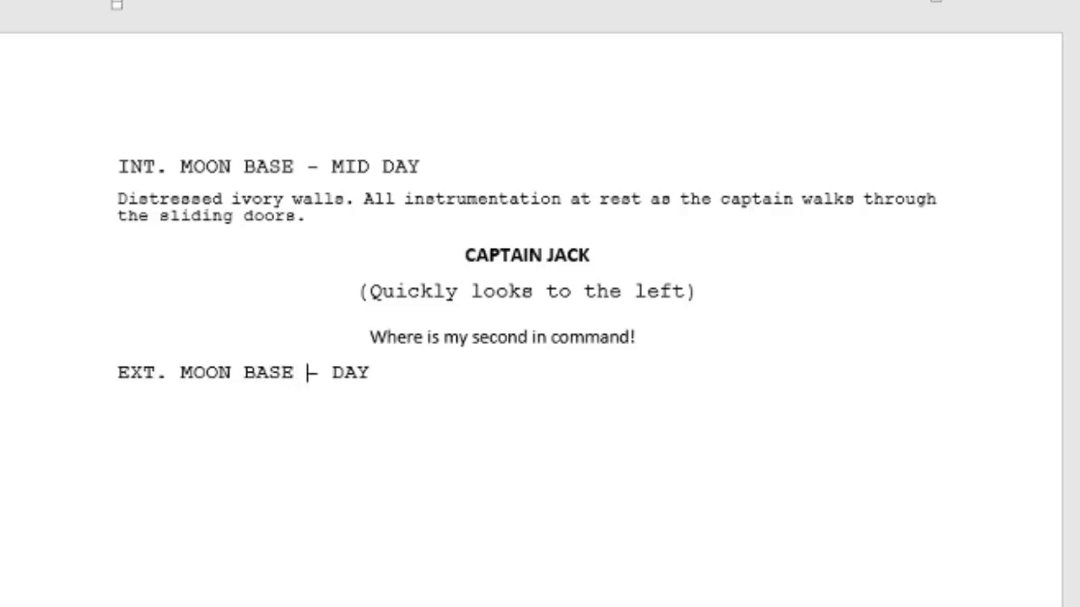
# Move the whole INT. MOON BASE scene, from its header through the dialogue line, below the EXT. MOON BASE header.
pyautogui.click(119, 410)
pyautogui.hotkey('ctrl', 'a')
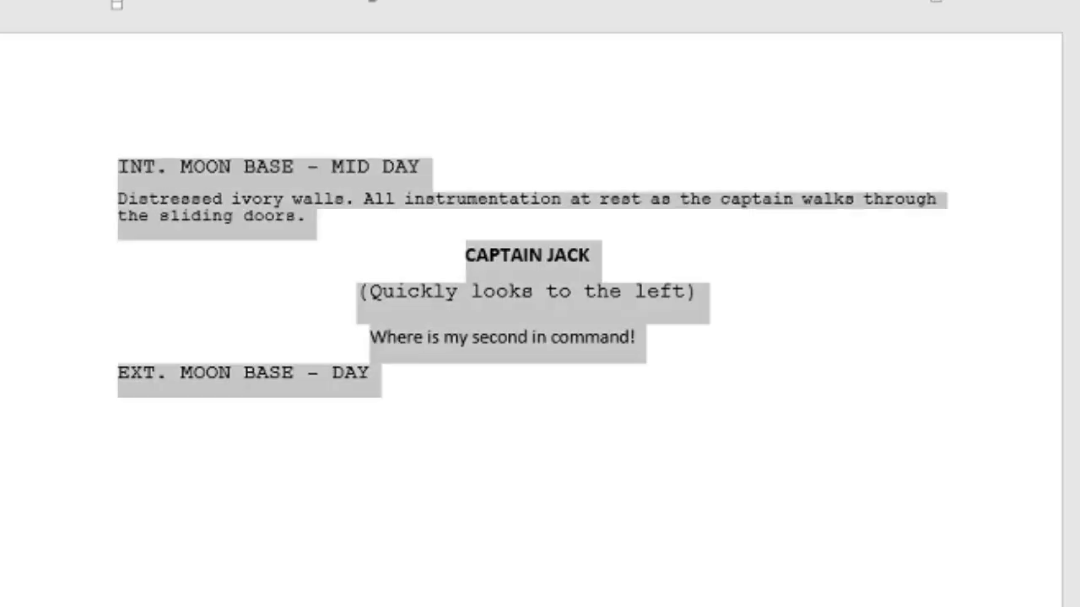
pyautogui.hotkey('shift', 'Up')
pyautogui.hotkey('ctrl', 'x')
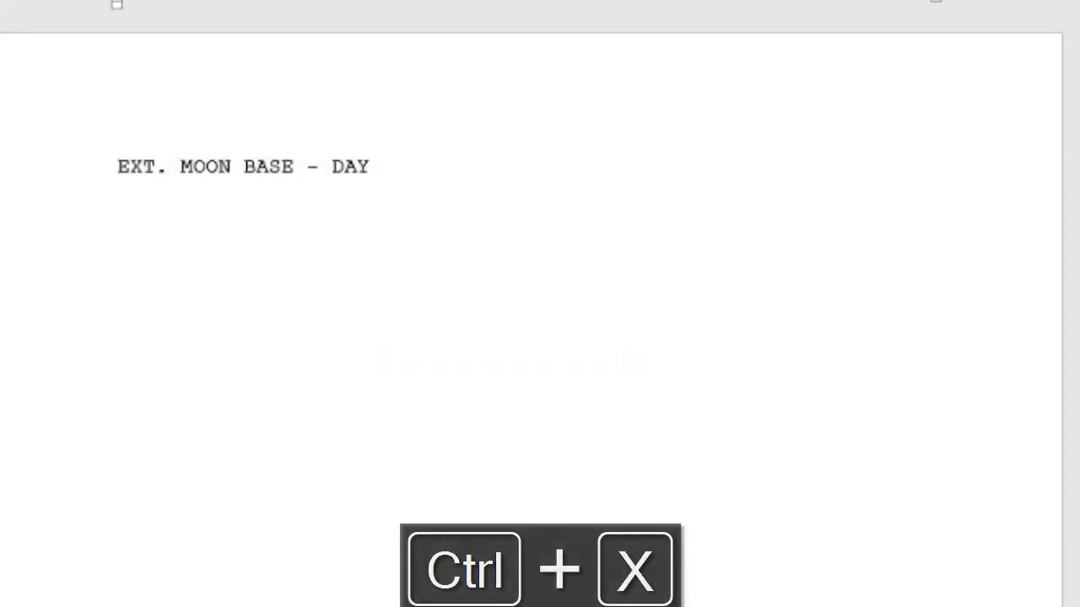
pyautogui.press('Return')
pyautogui.hotkey('ctrl', 'v')
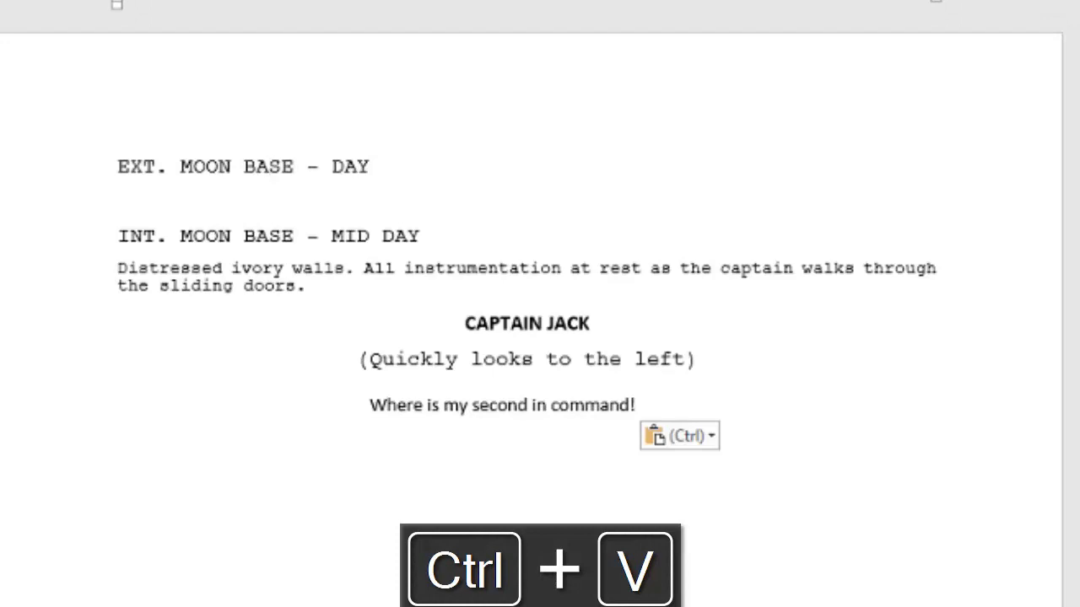
# Add a placeholder line reading "DESCRIPTION" directly below the EXT. MOON BASE – DAY header.
pyautogui.press('Return')
pyautogui.write('DE')
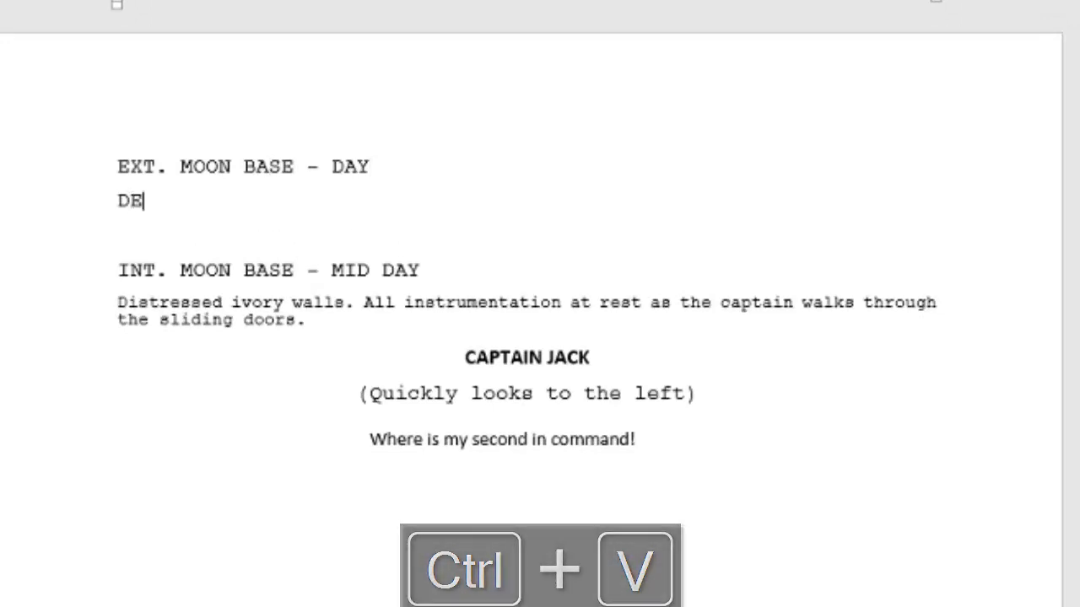
pyautogui.write('SCRIPTION')
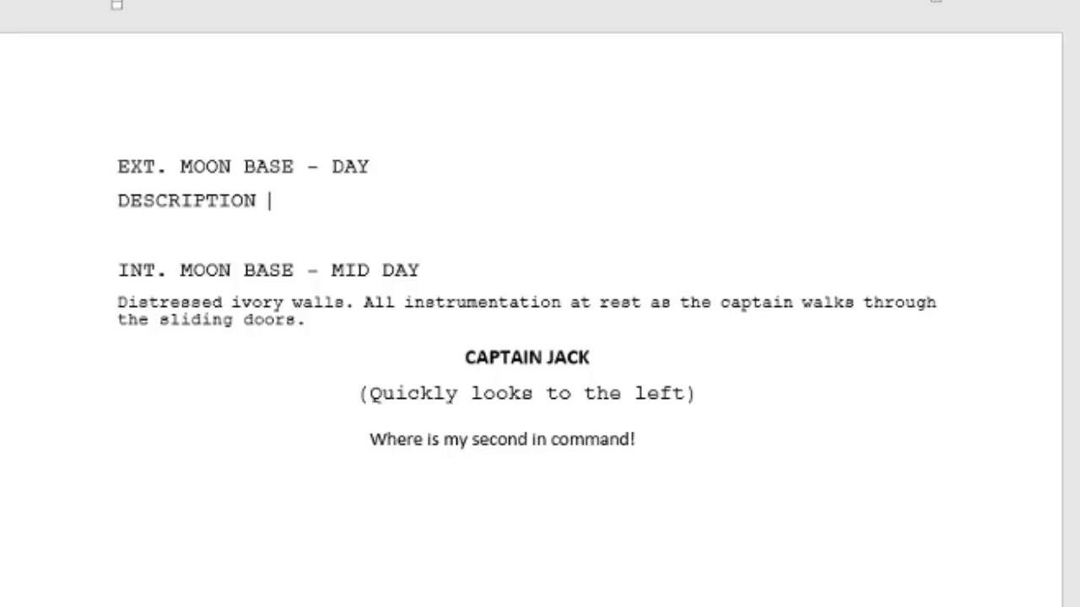
# Apply the custom description style to the placeholder line under the EXT scene header.
pyautogui.moveTo(118, 270); pyautogui.dragTo(126, 485)
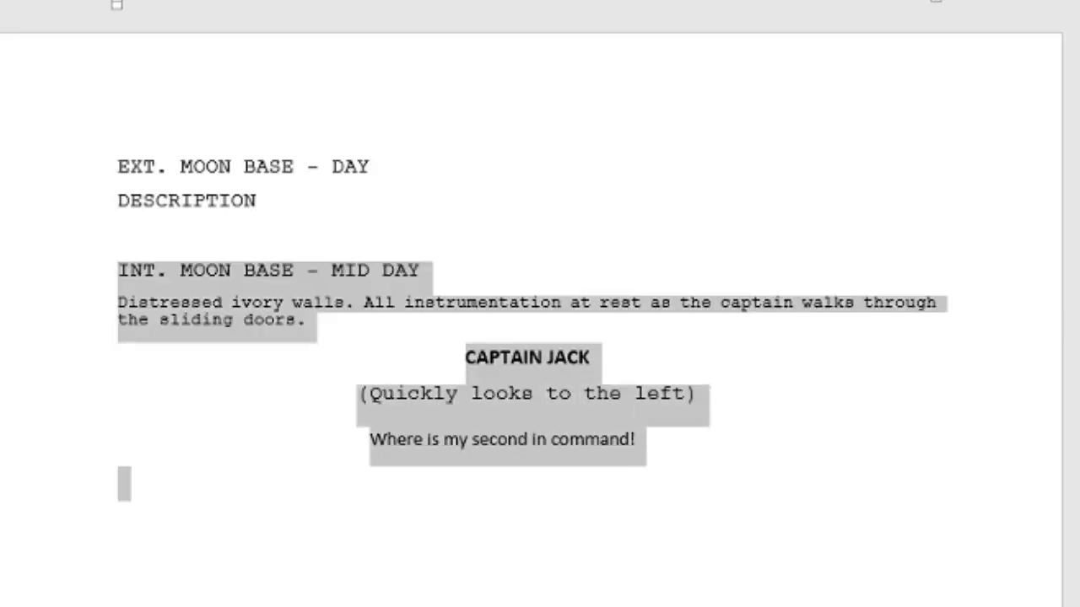
pyautogui.doubleClick(152, 200)
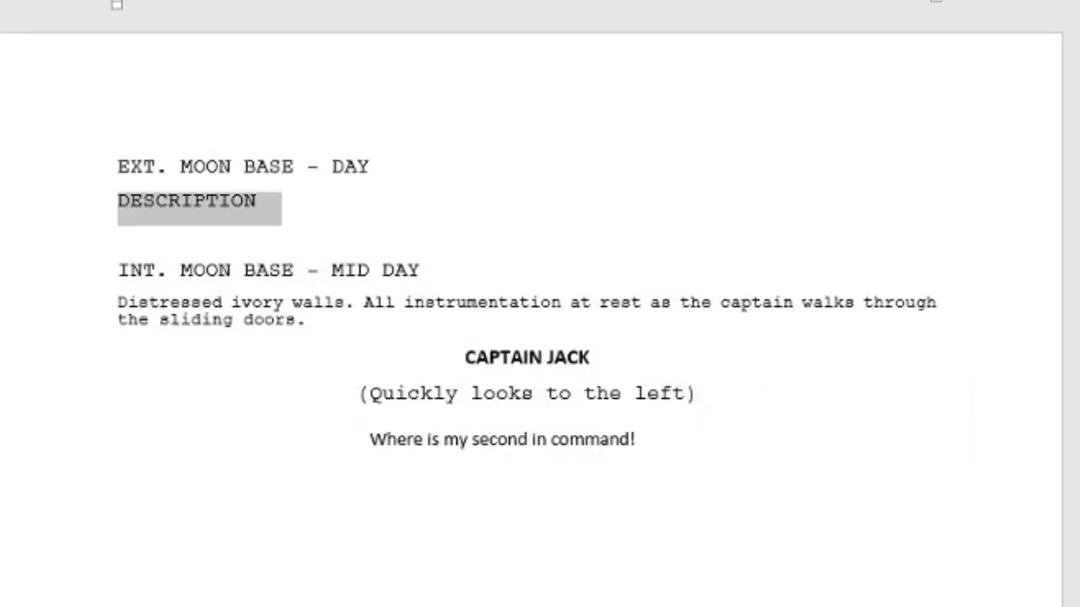
pyautogui.hotkey('ctrl', 'shift', 'alt', 'd')
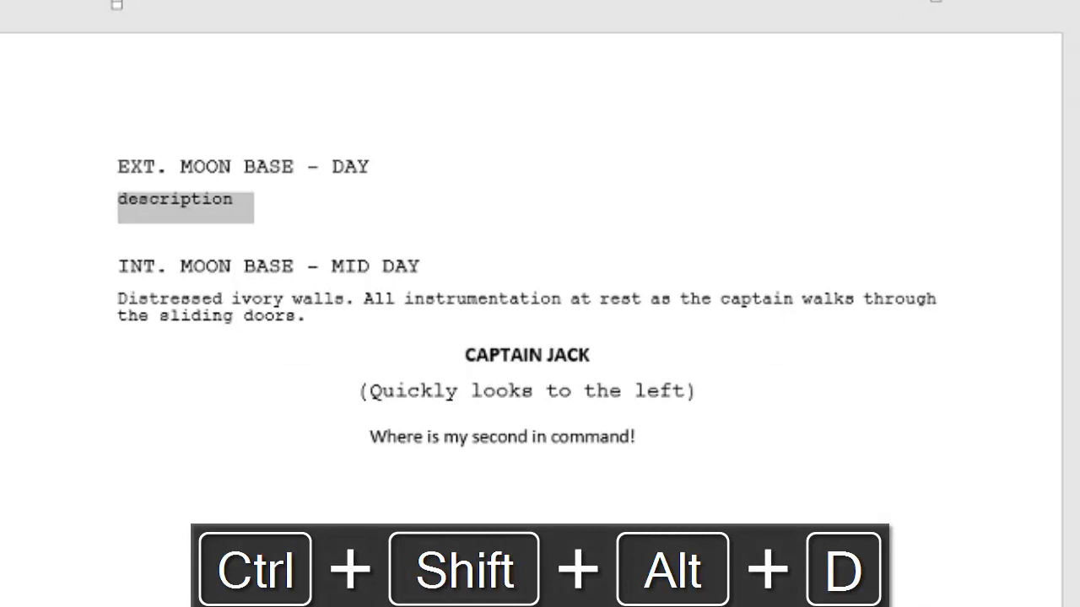
# Capitalize the first letter of the placeholder description and extend the text to read "Description here".
pyautogui.press('Left')
pyautogui.write('D')
pyautogui.press('Delete')
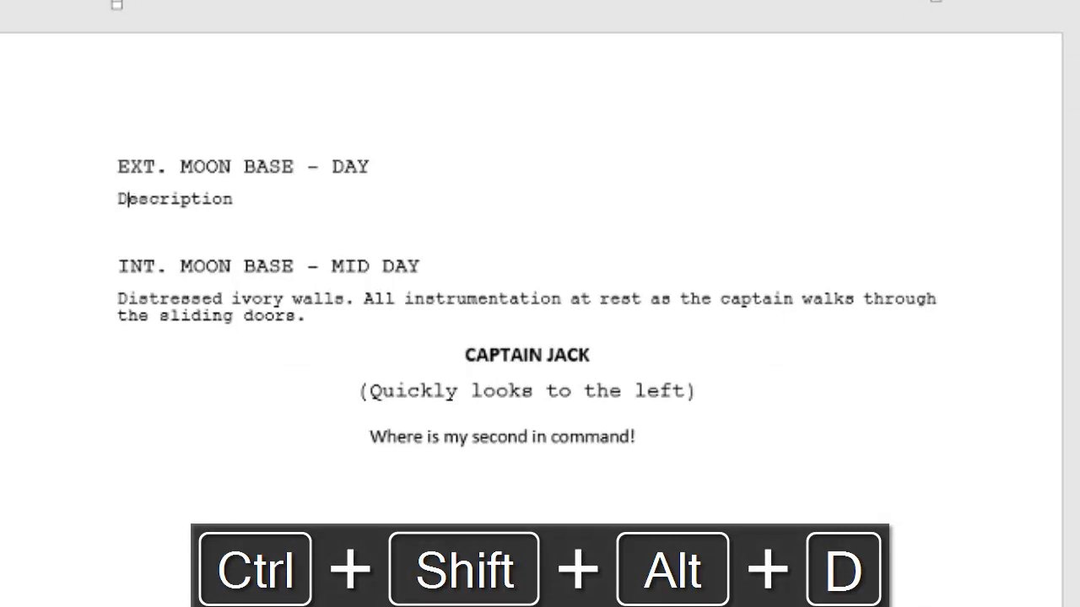
pyautogui.press('End')
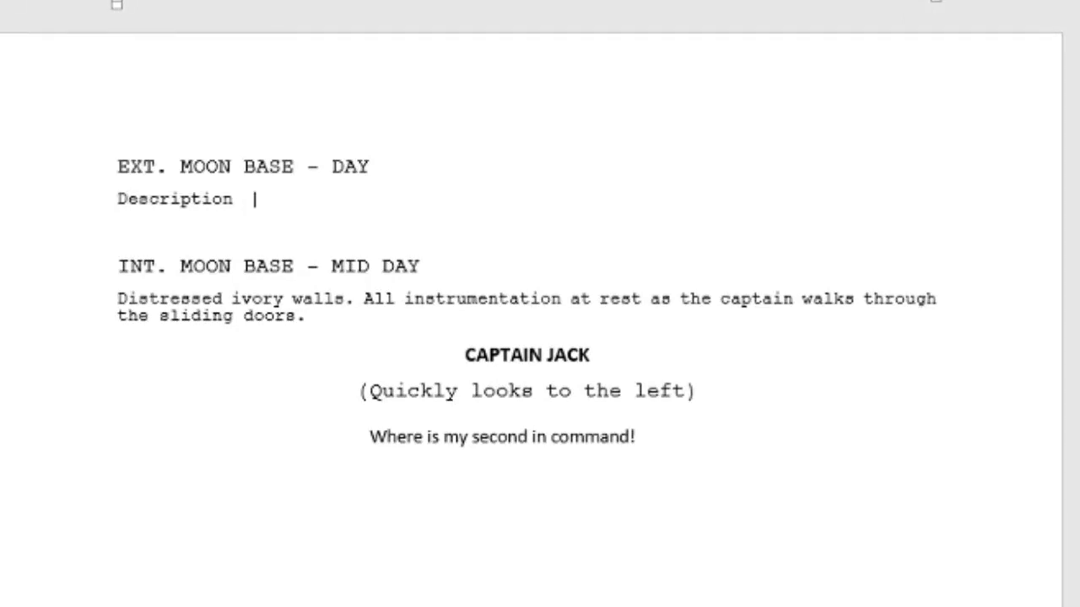
pyautogui.write('here')
# Place the text cursor in the empty paragraph at the end of the script, below the dialogue line.
pyautogui.click(119, 509)
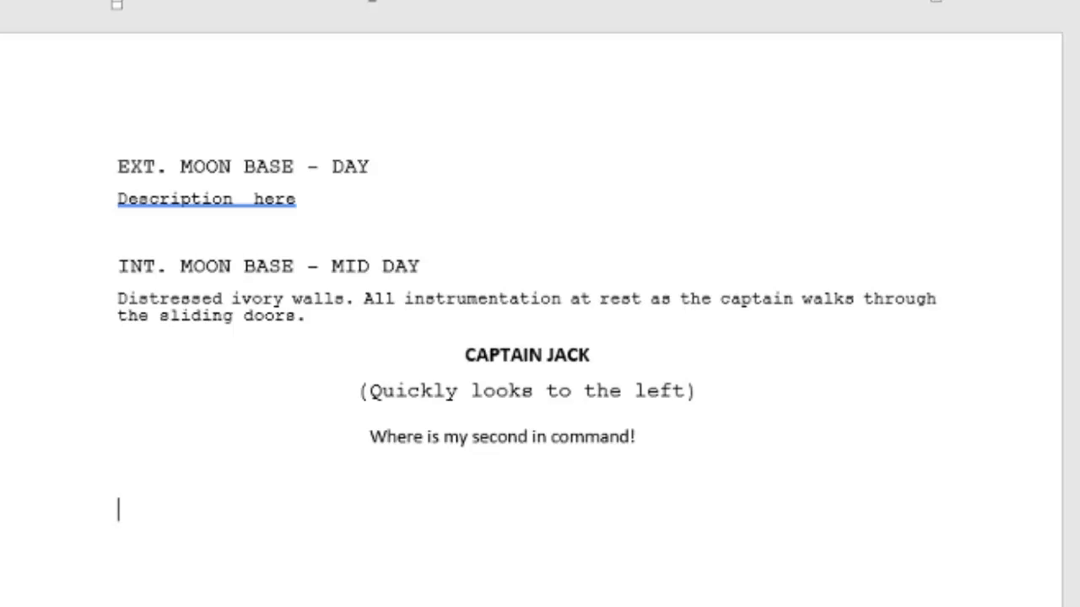
pyautogui.scroll(-3, 540, 304)
pyautogui.scroll(2, 540, 304)
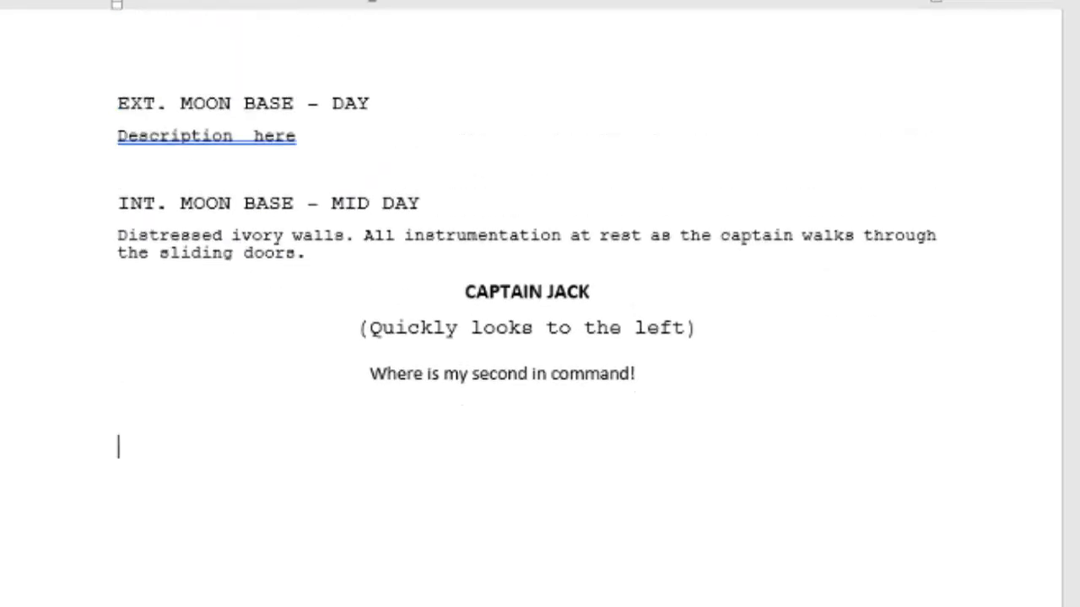